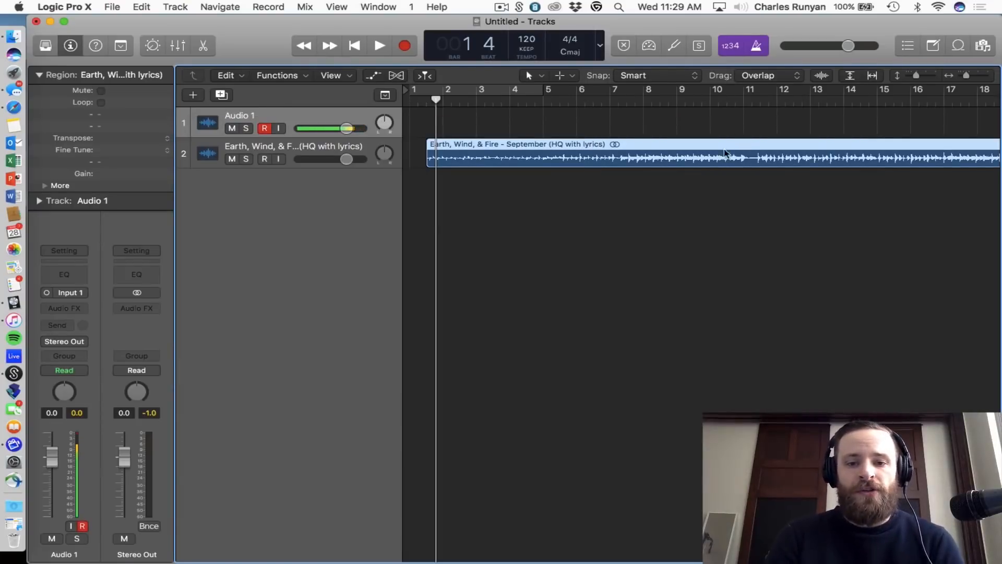
- Switch to Safari and search the web for "september earth wind fire bpm"
key(super+Left)
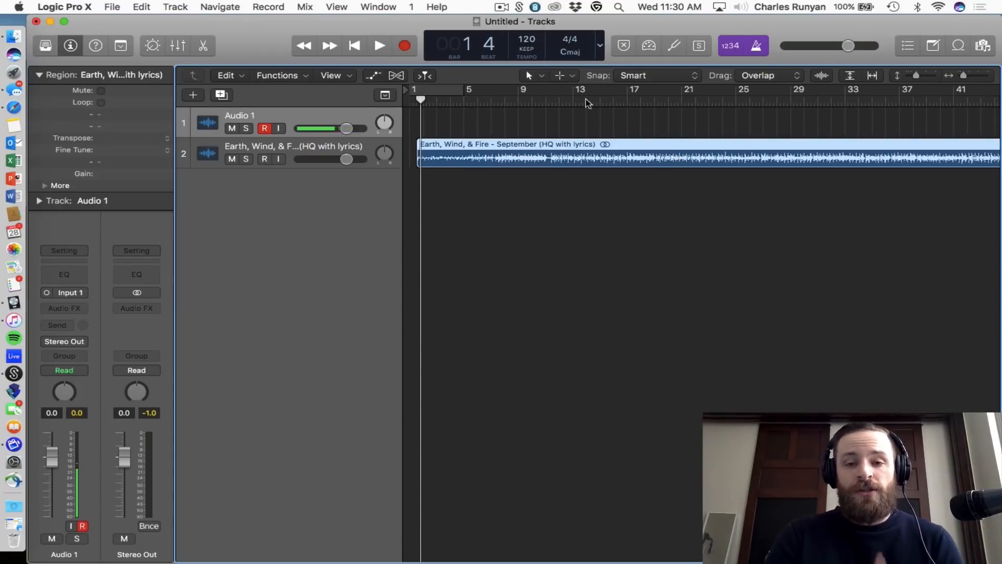
click(14, 107)
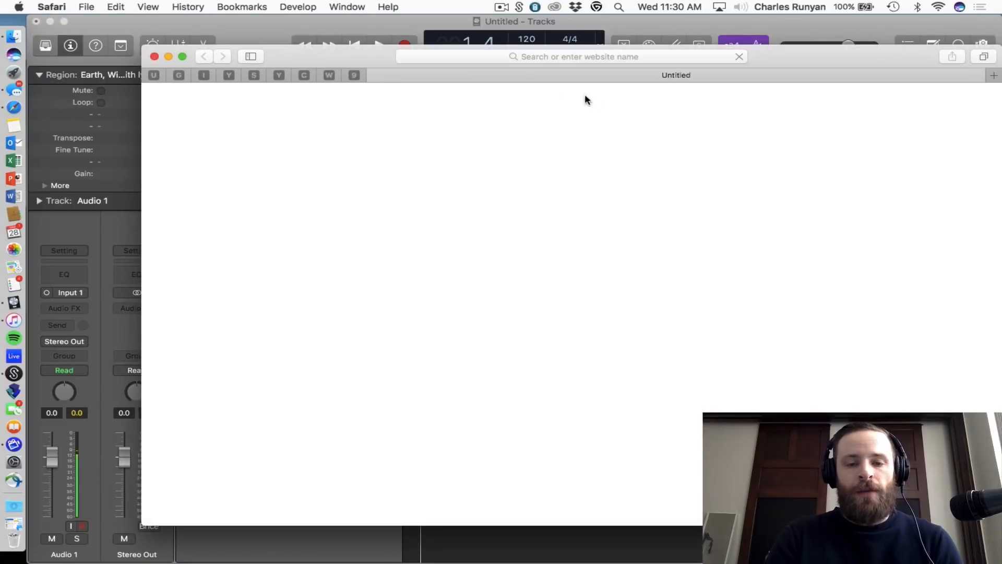
click(479, 61)
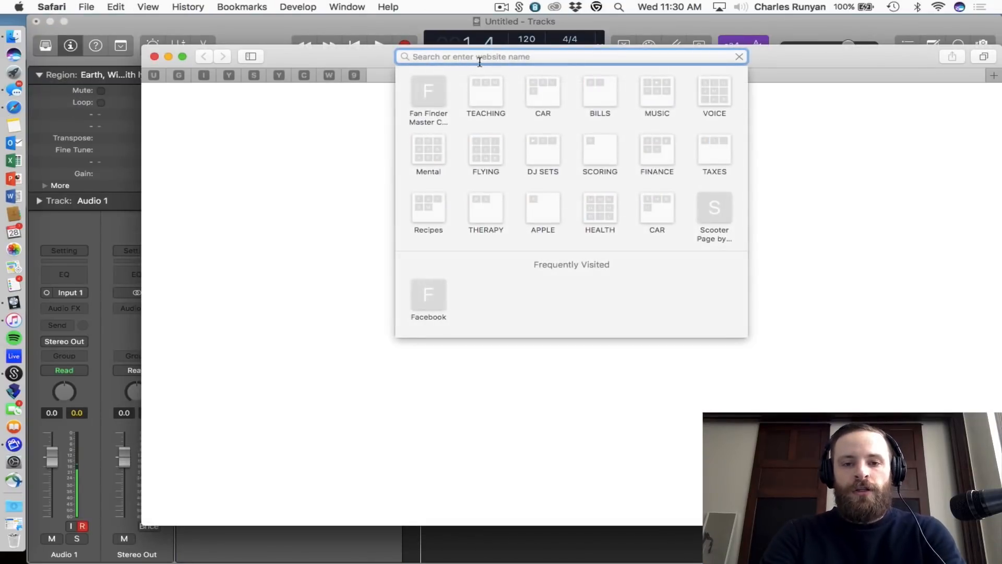
text(septe)
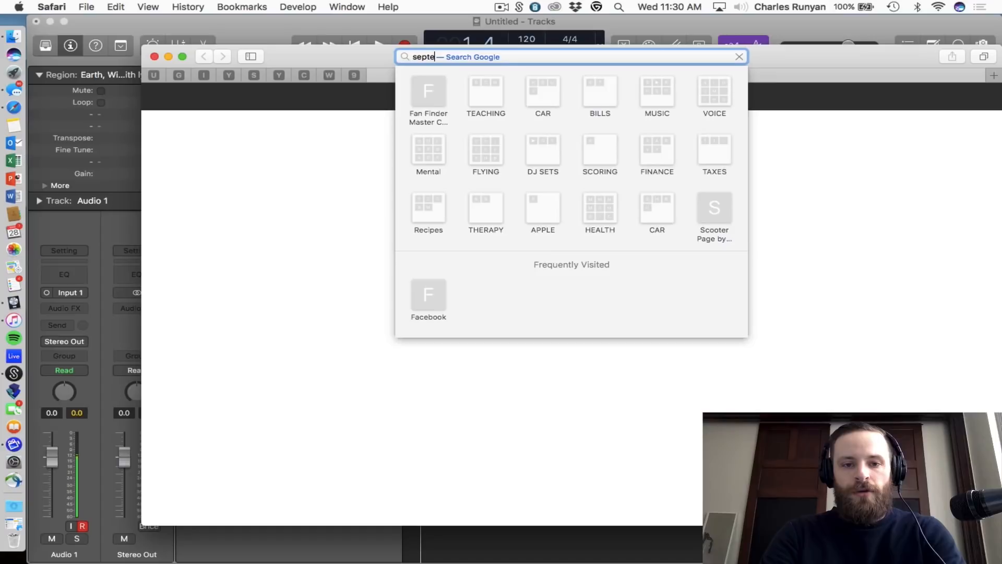
text(mber errth wind fire bp)
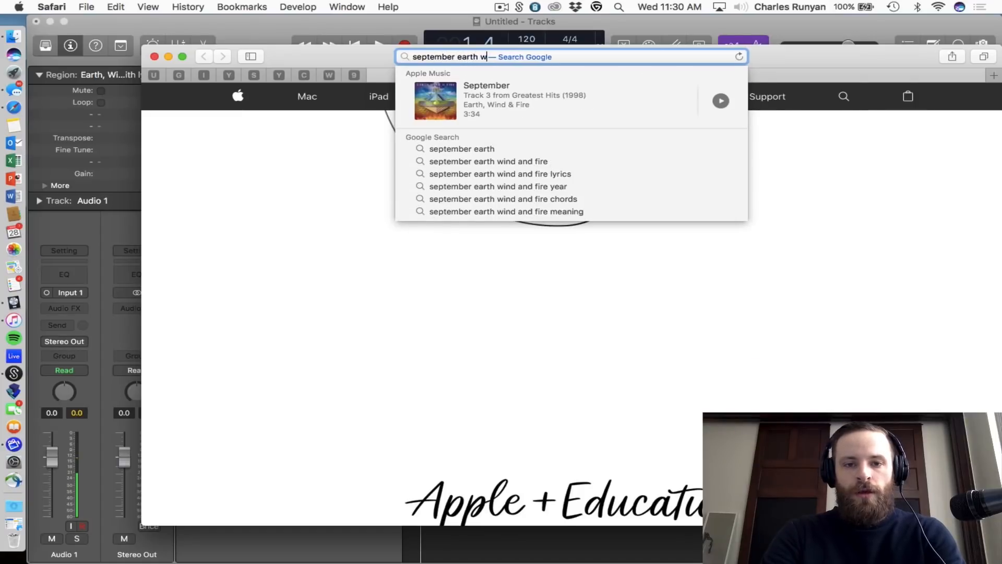
text(m)
key(Return)
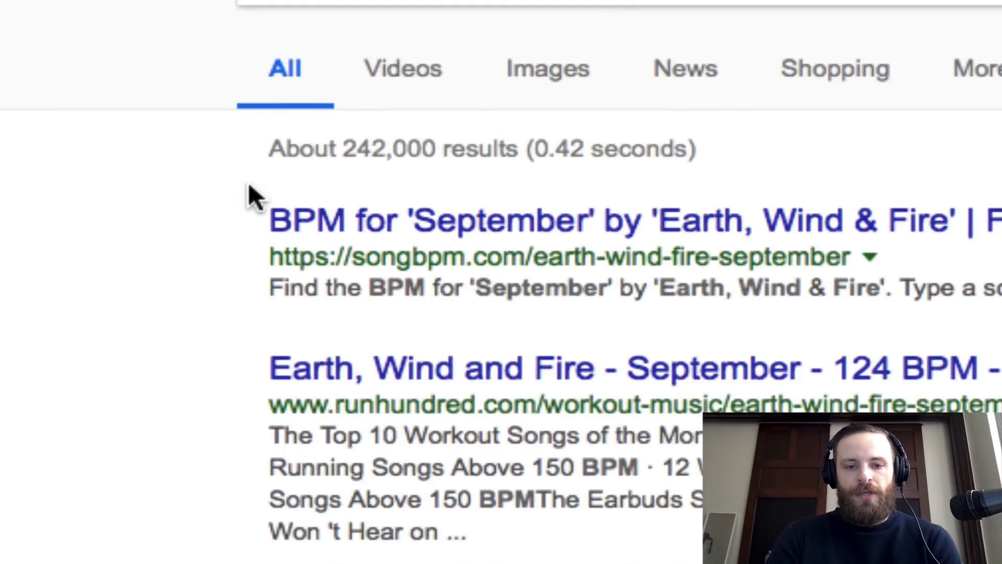
- Check the song's tempo on the songbpm and AudioKeychain results and return to the search results
click(355, 225)
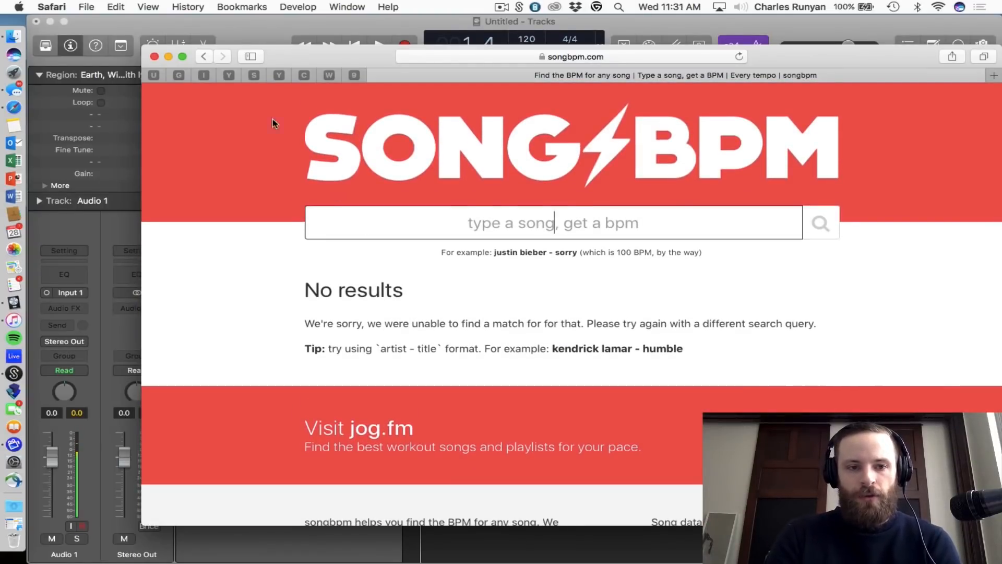
click(204, 56)
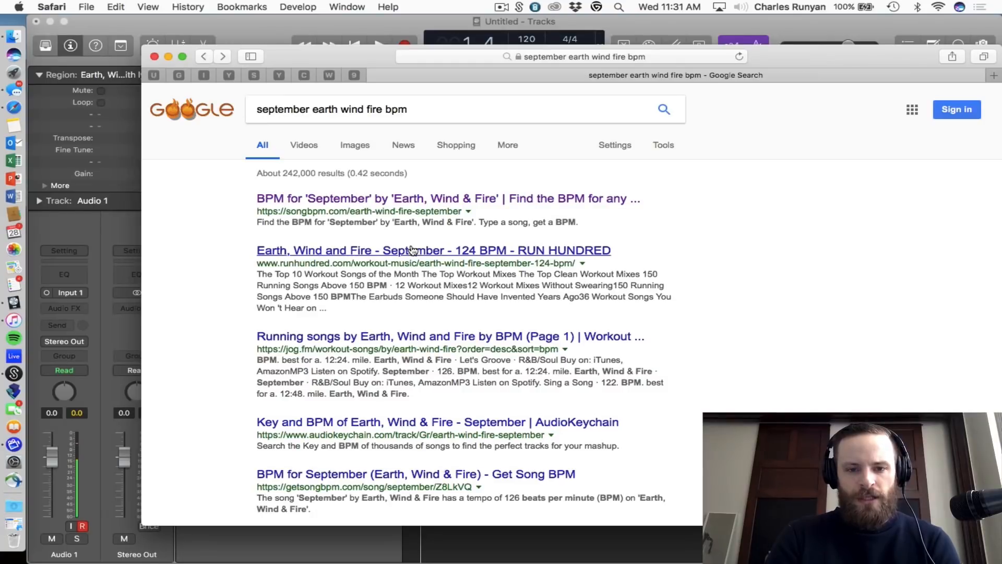
click(443, 341)
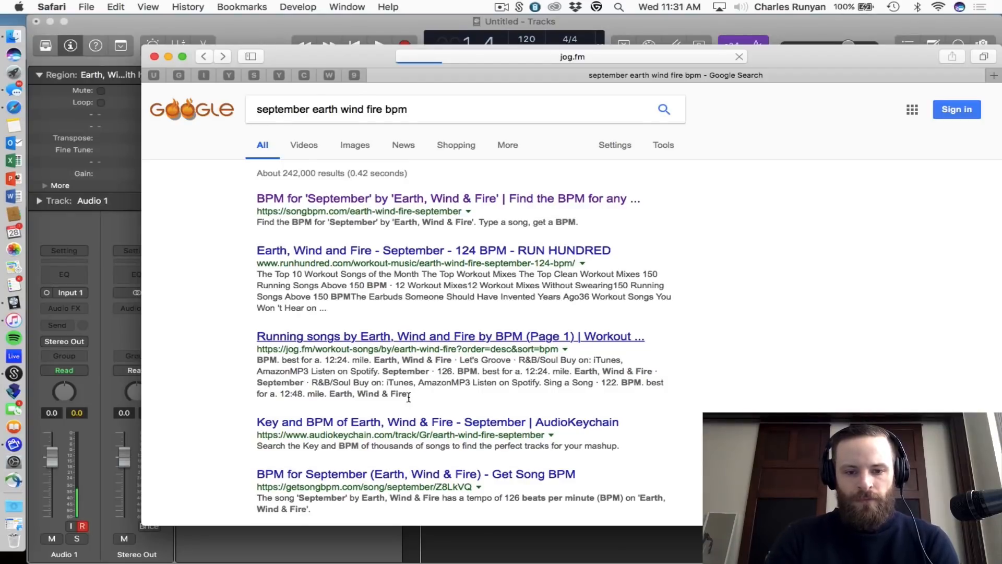
click(398, 423)
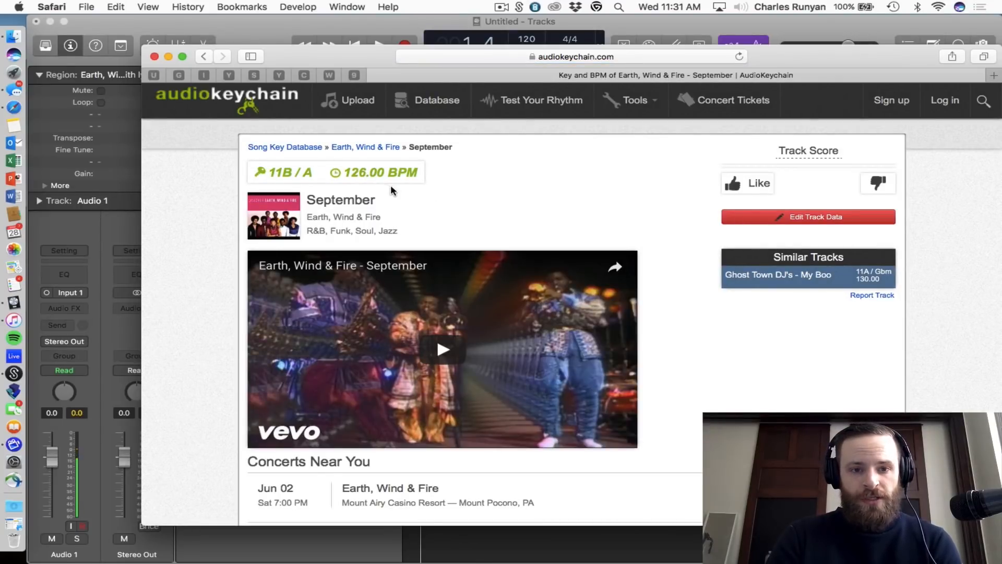
scroll(329, 172, down, 3)
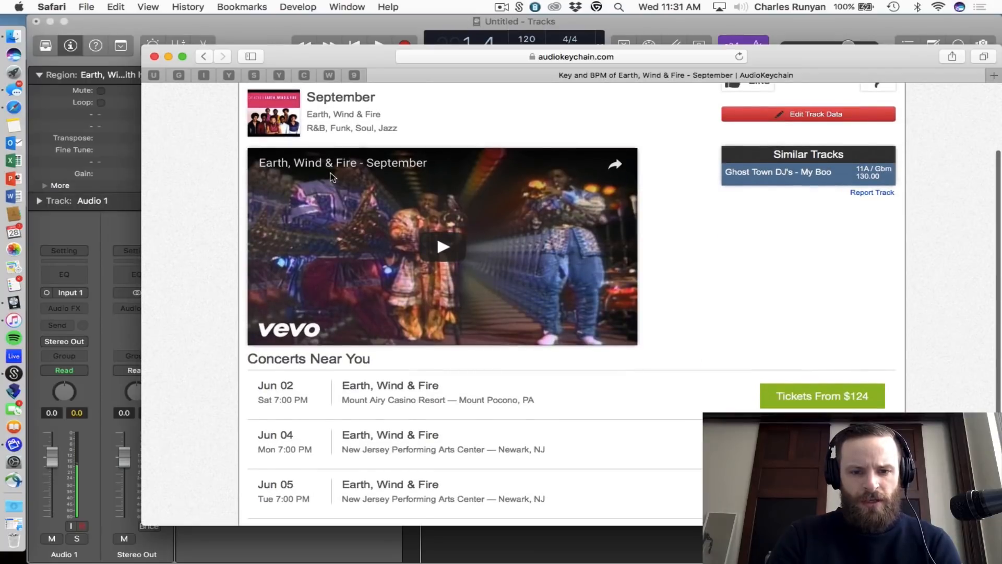
scroll(329, 177, up, 2)
key(super+bracketleft)
- Check the song's tempo on the Get Song BPM result and return to the search results
scroll(449, 277, down, 5)
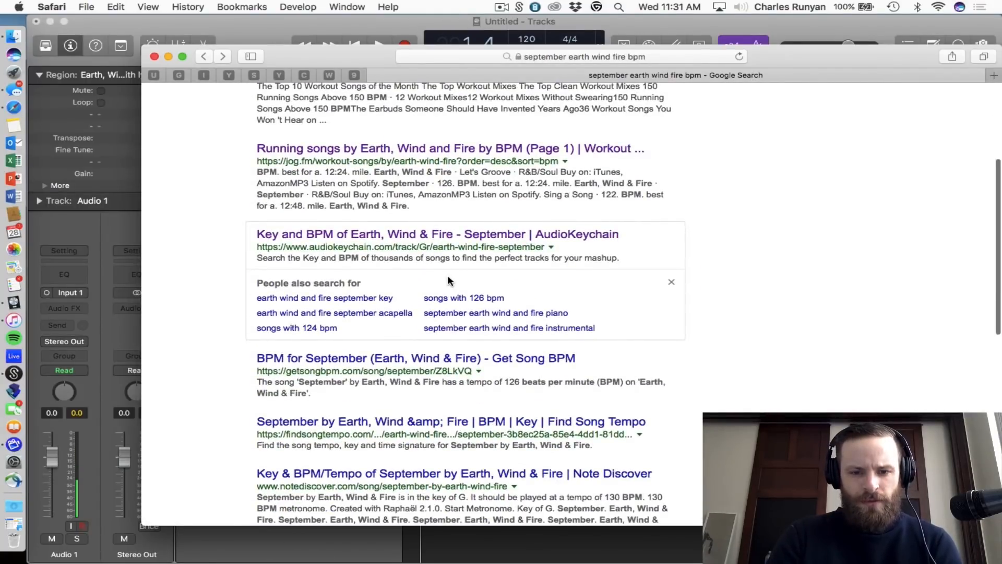
click(386, 361)
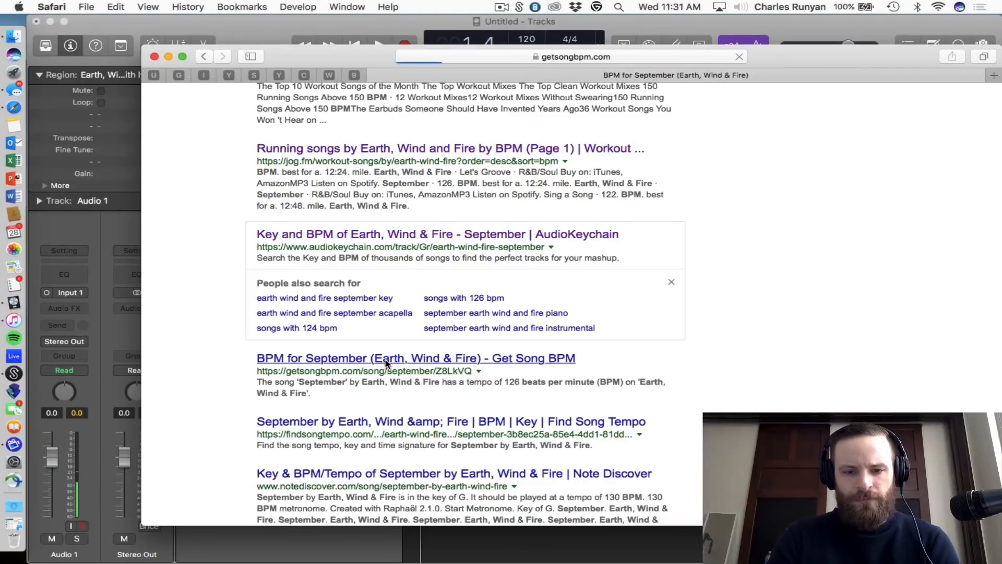
scroll(412, 380, down, 5)
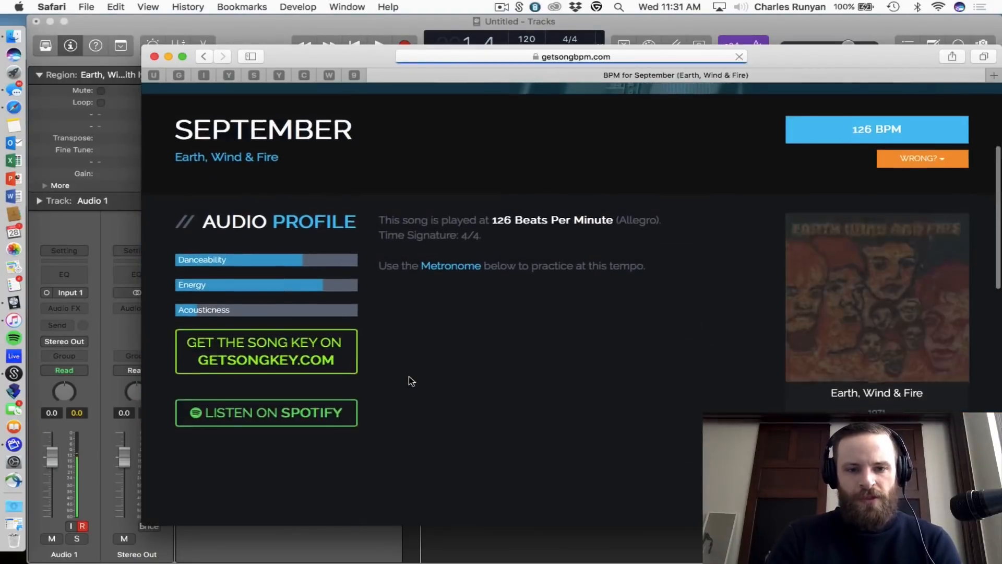
scroll(412, 381, down, 12)
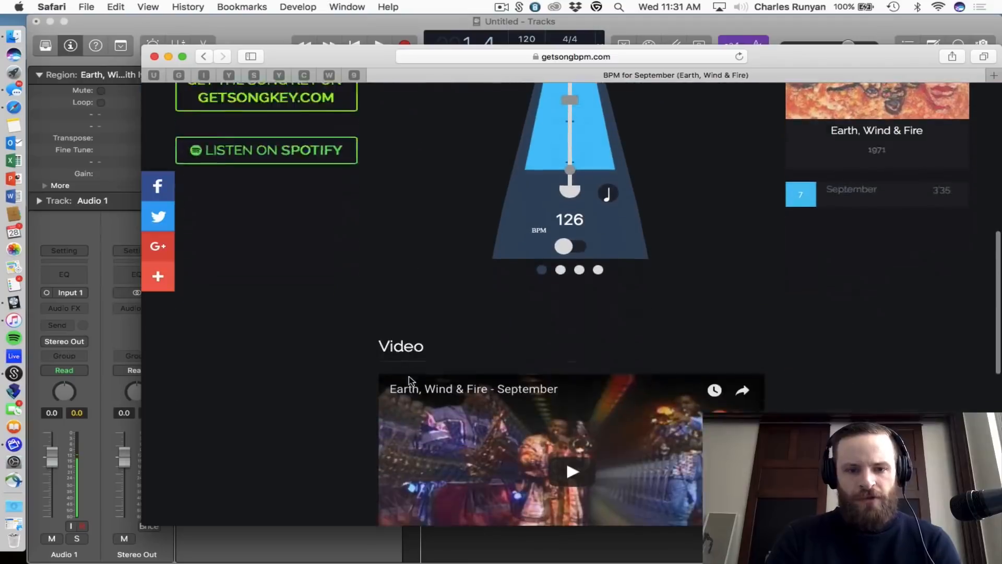
key(super+[)
scroll(472, 279, up, 6)
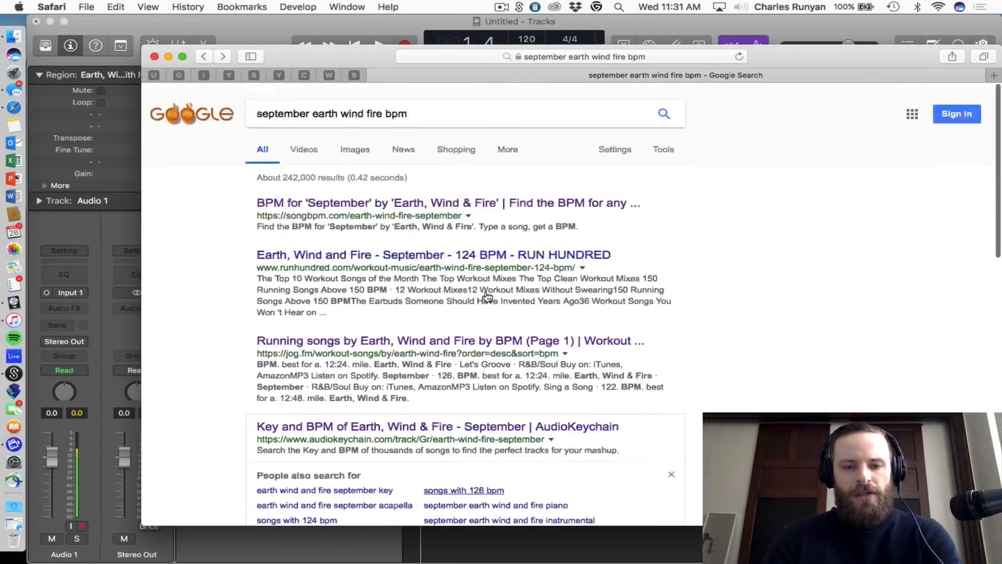
- Switch back to Logic Pro X and set the project tempo to 126 BPM
triple_click(334, 108)
click(529, 42)
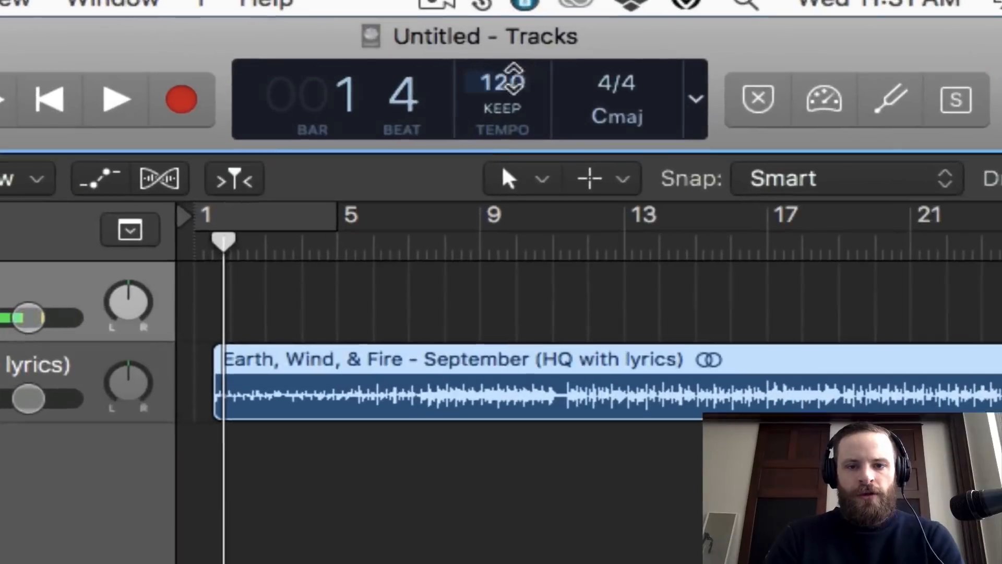
double_click(514, 78)
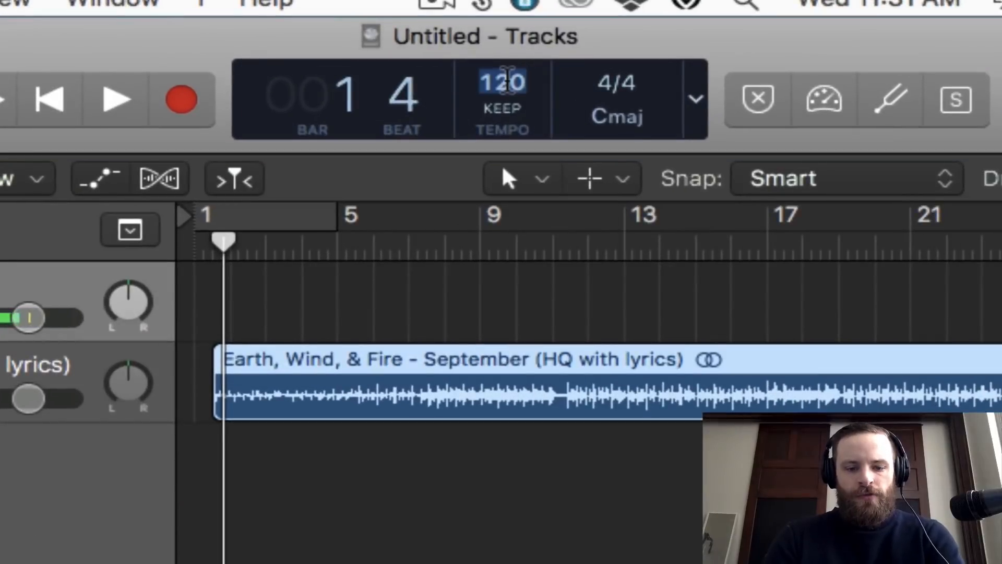
text(126)
key(Return)
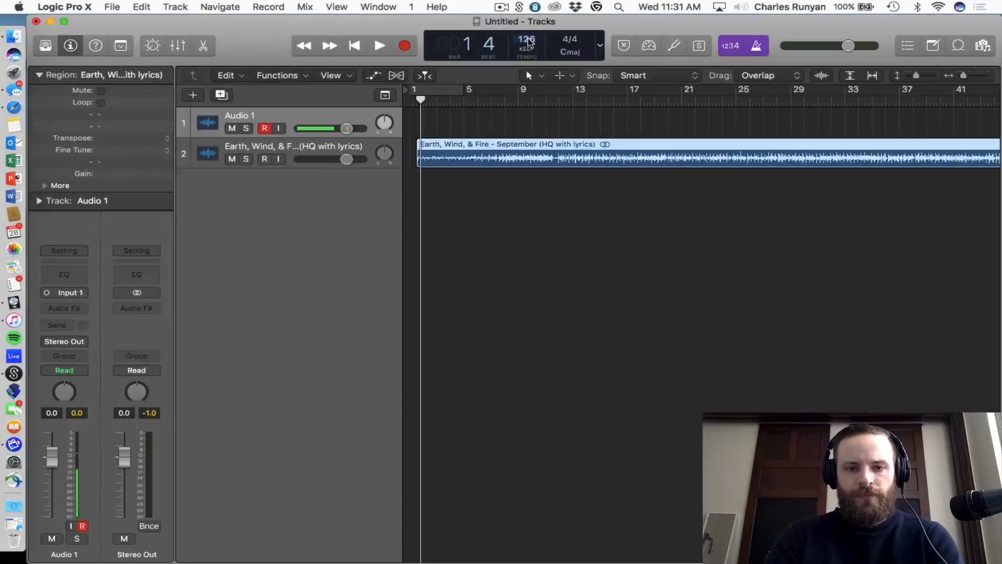
- Switch to Safari and search Google for "september earth wind fire key"
key(super+Tab)
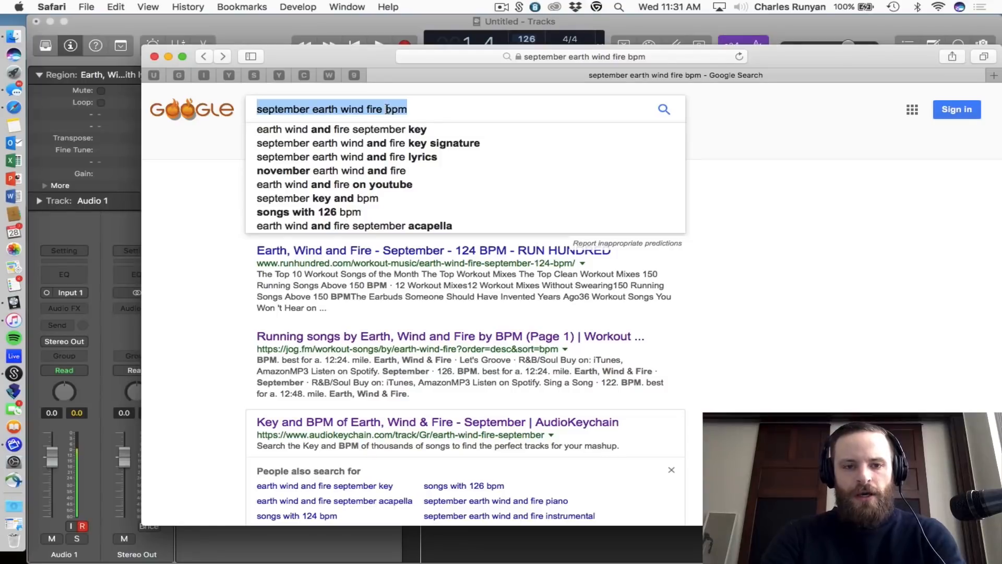
text(sep)
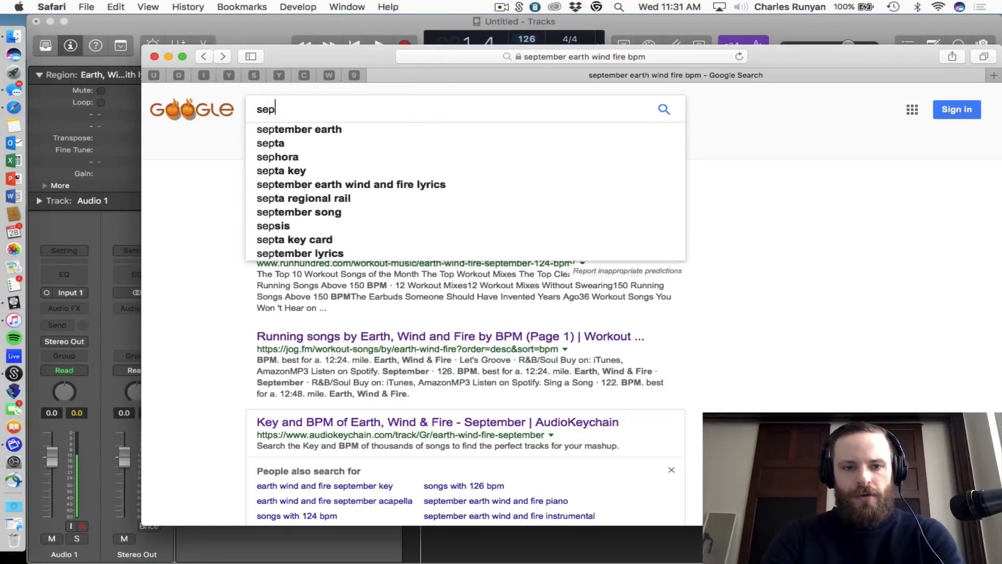
text(tember earth wi)
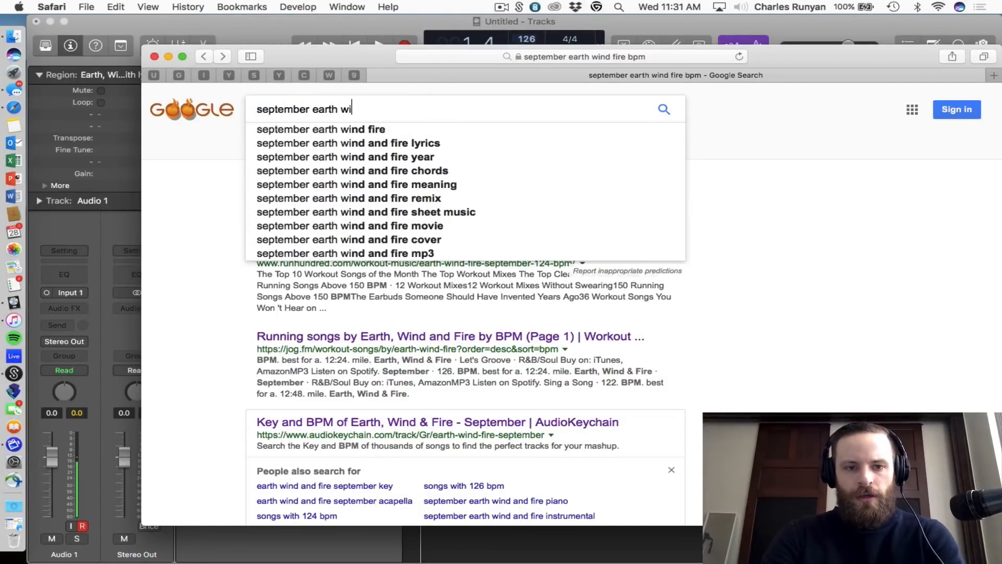
text(nd fire key)
key(Return)
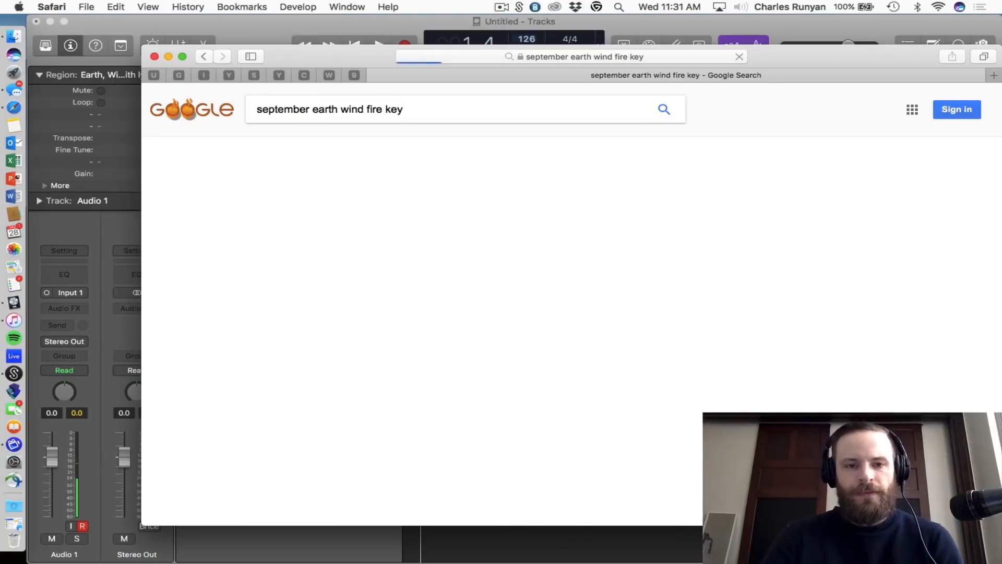
- Open the Song Key Finder result for September and read the song's key
scroll(374, 248, down, 10)
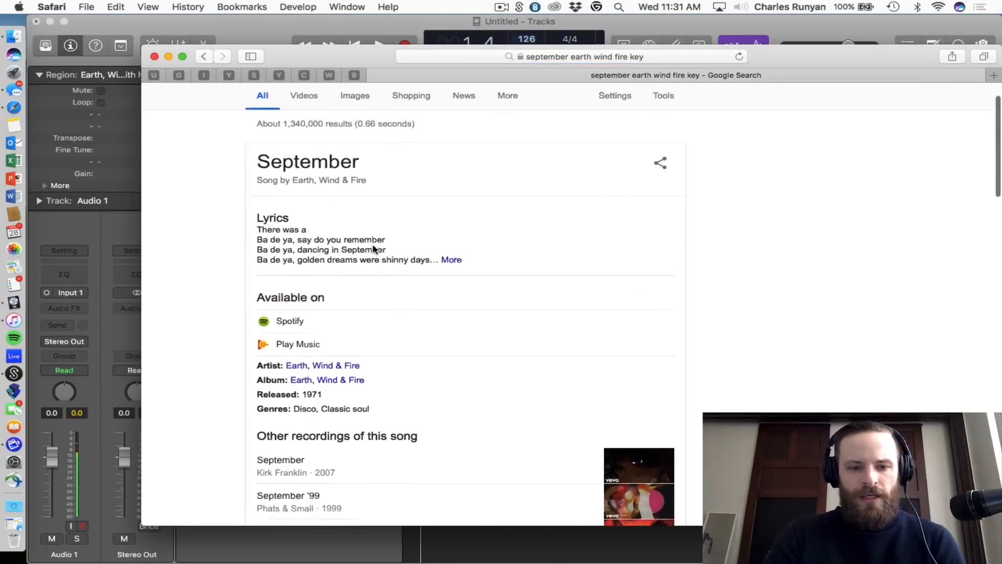
scroll(374, 251, down, 4)
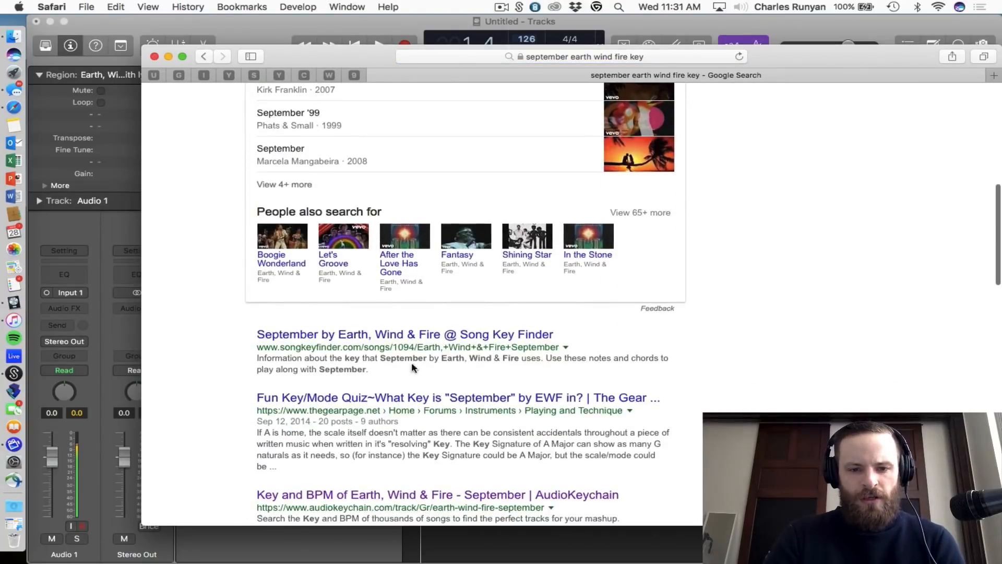
click(385, 334)
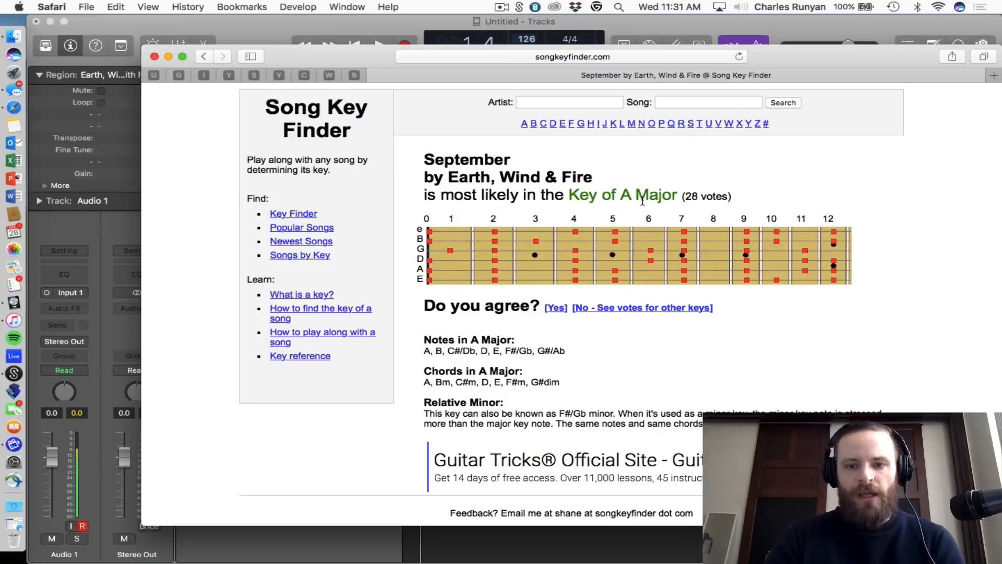
key(super+bracketleft)
- Switch back to Logic Pro X and set the project key signature to A major
click(618, 21)
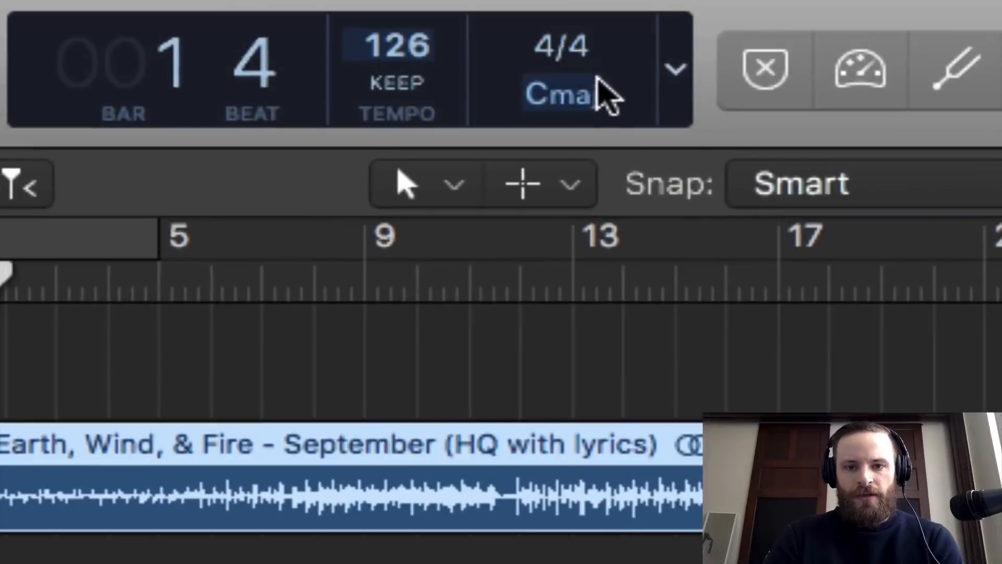
click(578, 51)
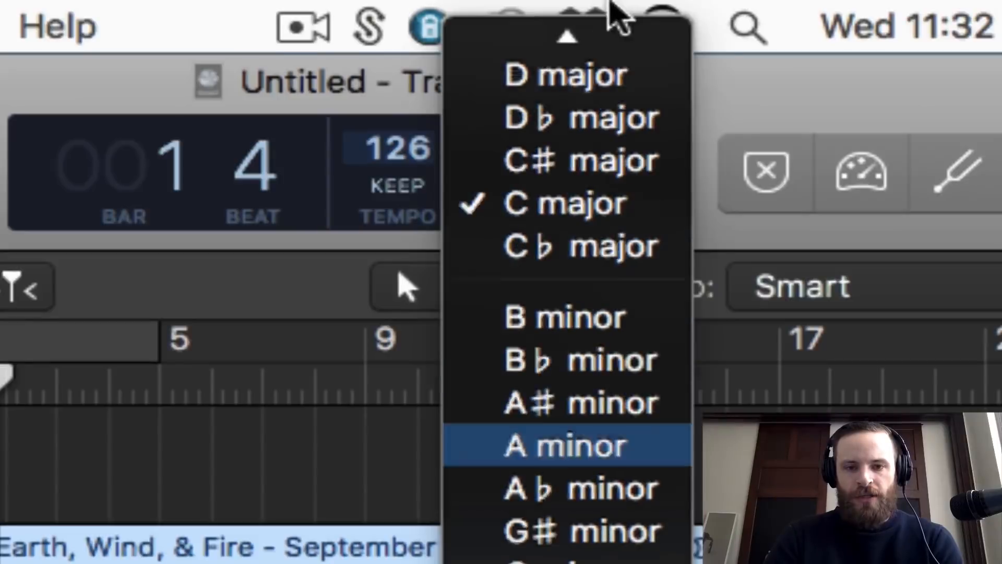
mouse_move(614, 6)
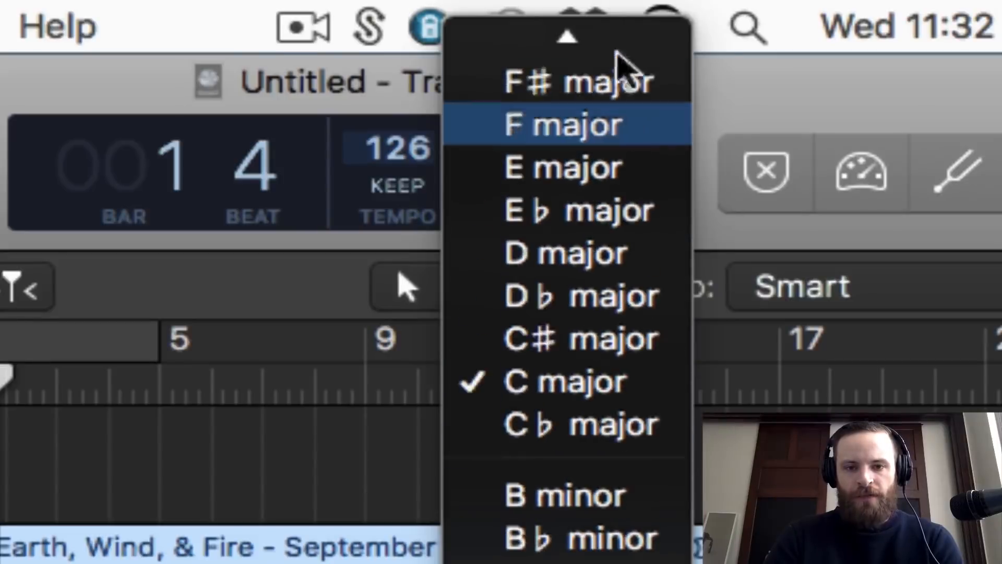
click(588, 133)
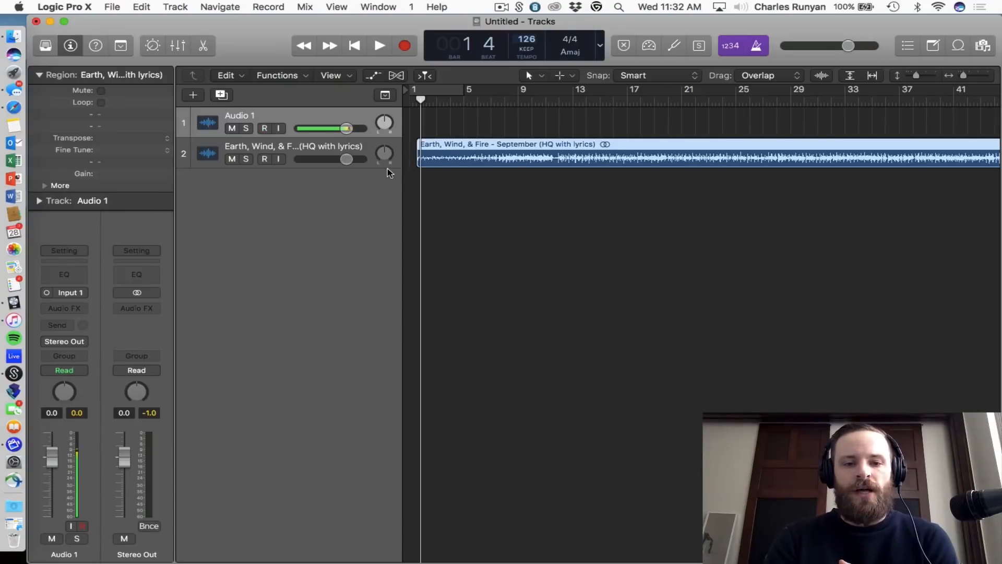
- Move the September region earlier to about bar 1 and enable a cycle range from bar 1 to about bar 24
drag(439, 158, 431, 156)
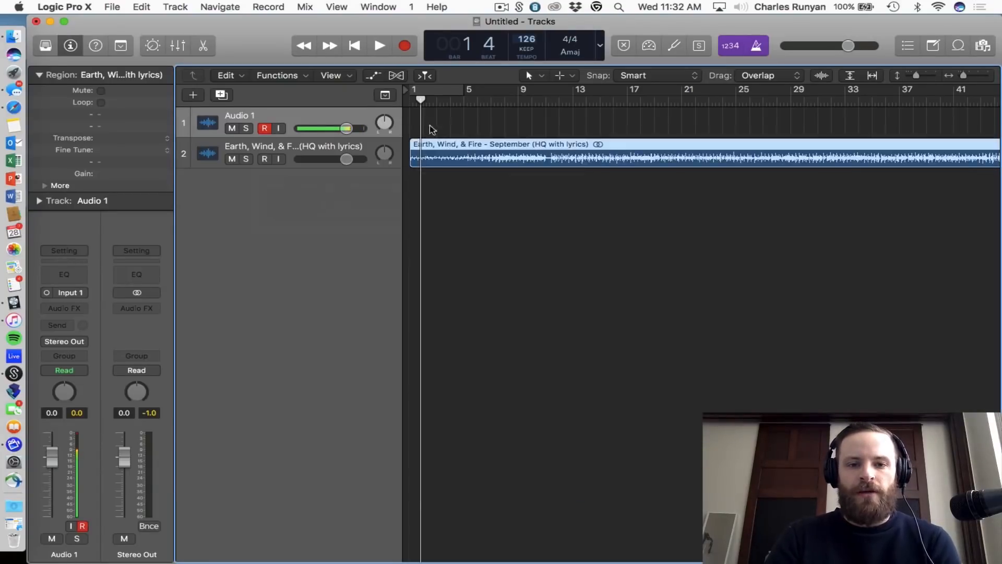
mouse_move(462, 89)
mouse_down()
mouse_move(557, 111)
mouse_move(439, 76)
mouse_move(730, 139)
mouse_up()
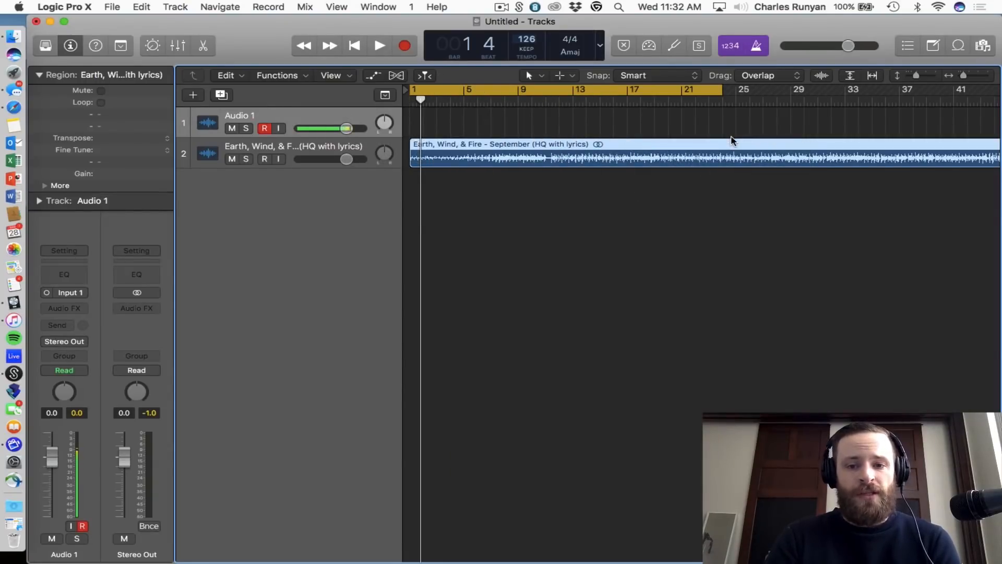
- Audition the song from the start of the cycle range, turn off the metronome click and play it again
key(space)
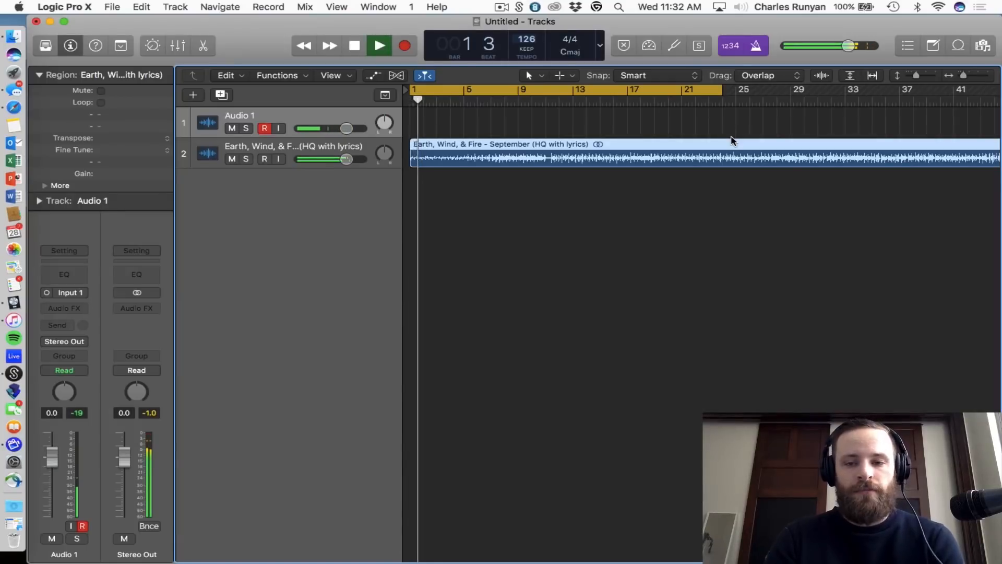
key(space)
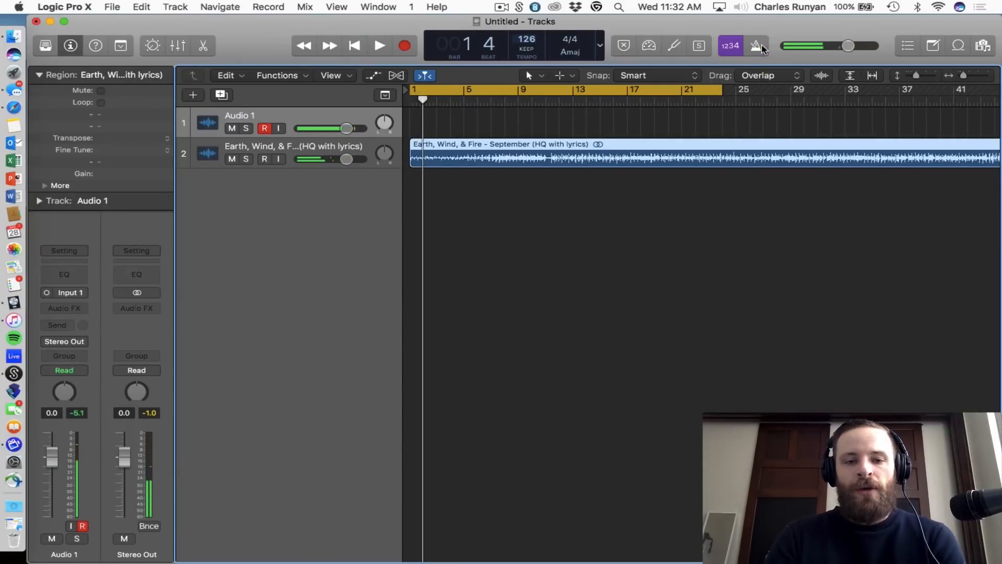
click(265, 128)
key(space)
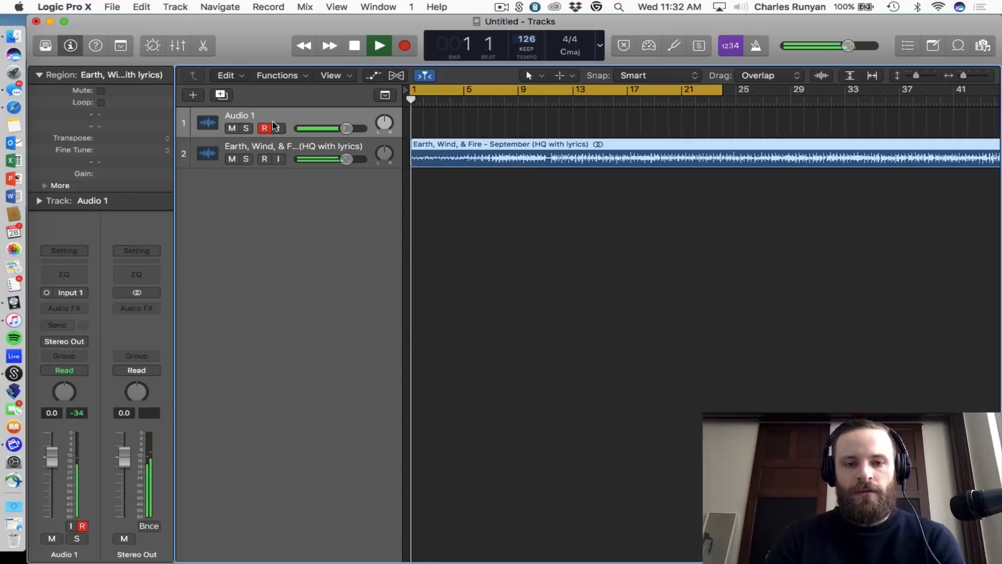
- Stop playback and enlarge the September track's height to show the first beats of the waveform in detail
key(space)
drag(375, 167, 375, 230)
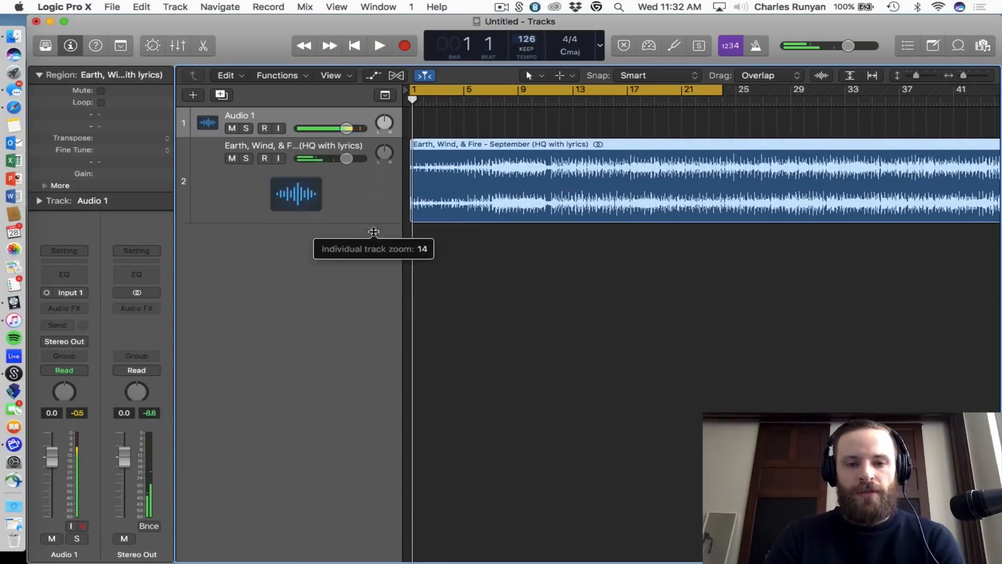
scroll(443, 198, up, 5)
scroll(443, 200, left, 5)
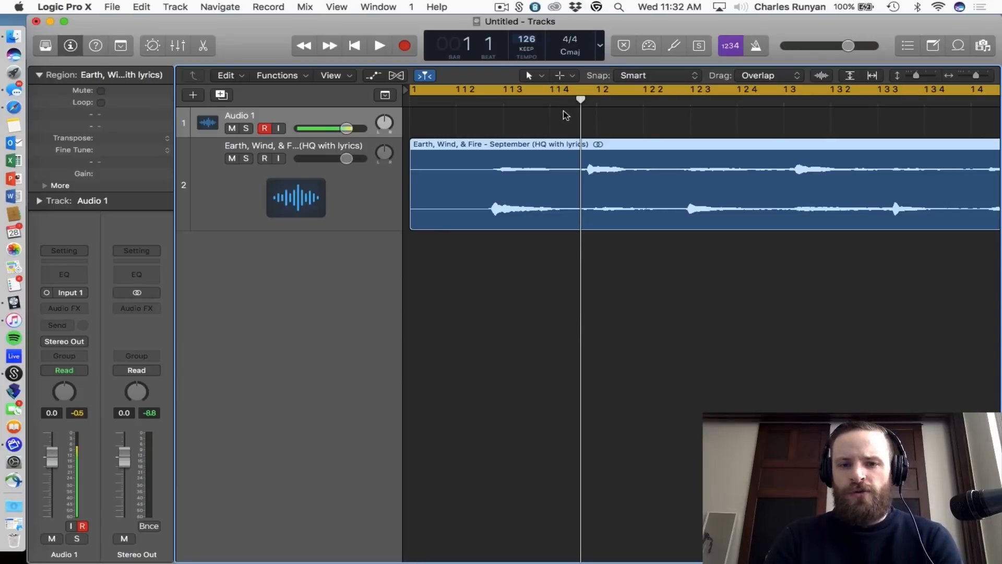
- Using the Scissors tool, cut the silent lead-in off the September region at its first transient and move the remainder to bar 1
click(571, 78)
click(574, 156)
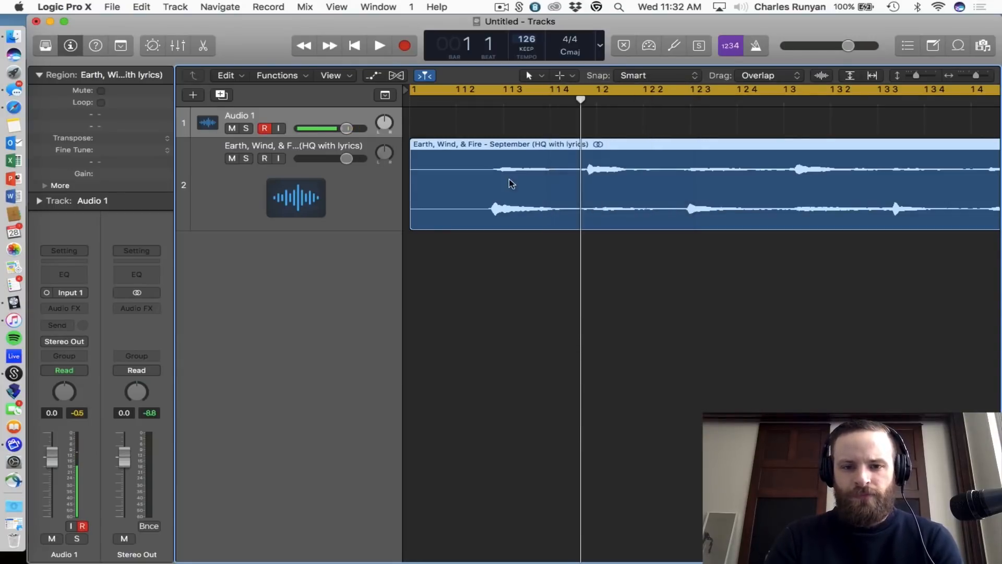
click(493, 188)
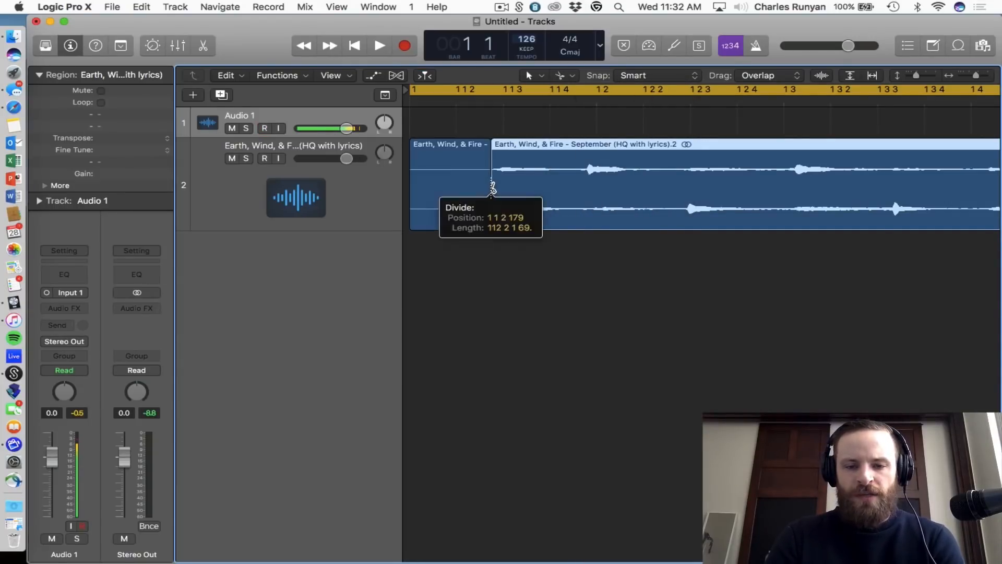
key(Delete)
click(531, 174)
drag(531, 174, 431, 168)
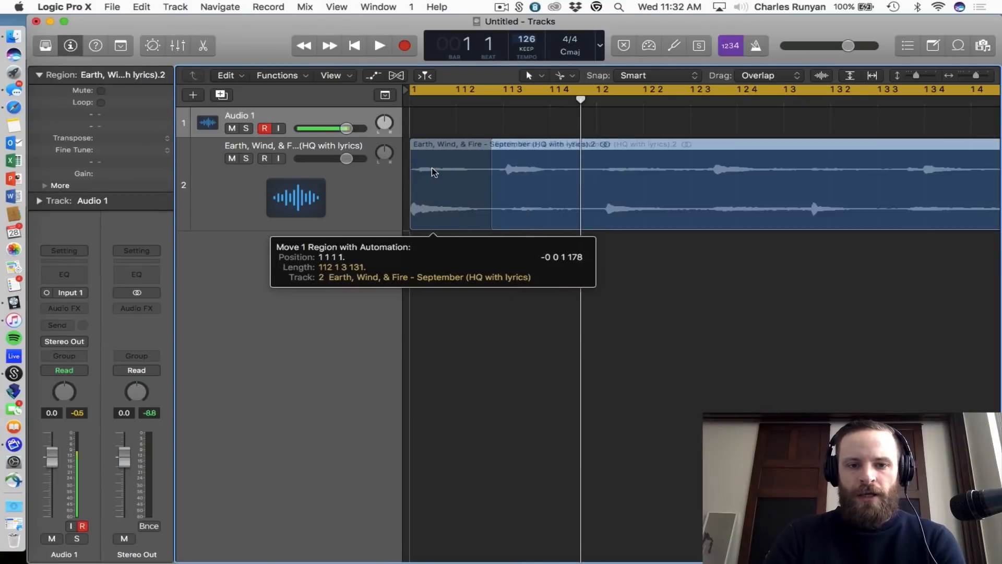
- Play the trimmed September region and turn on the metronome click to compare its opening bars with the beat
key(space)
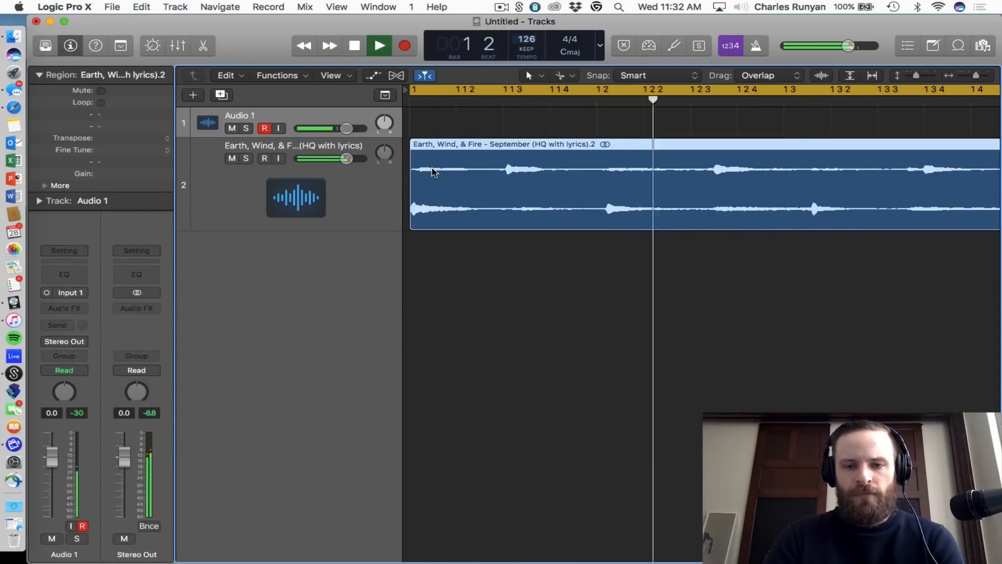
key(super+Left)
key(super+Left)
key(super+Left)
key(space)
click(756, 46)
key(space)
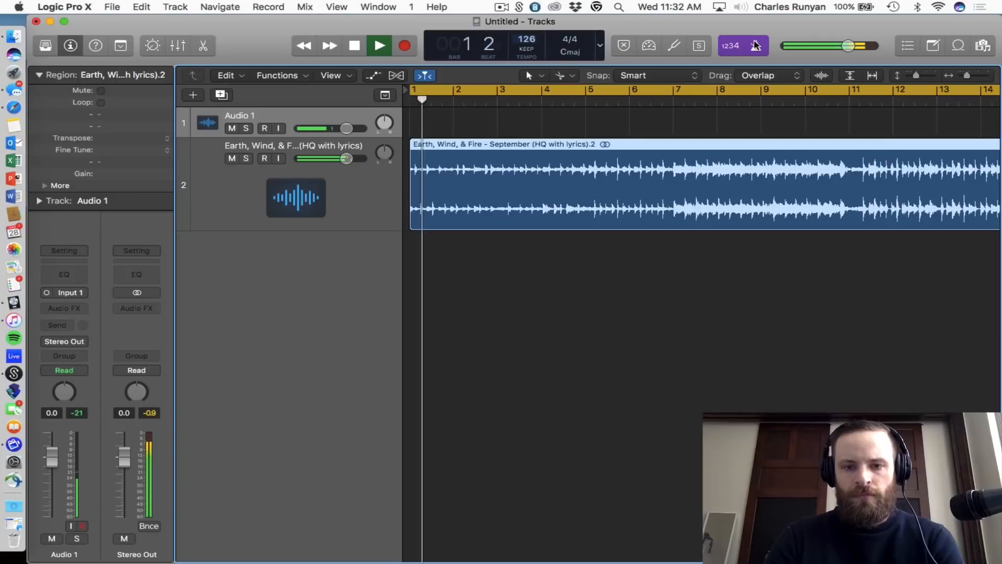
key(space)
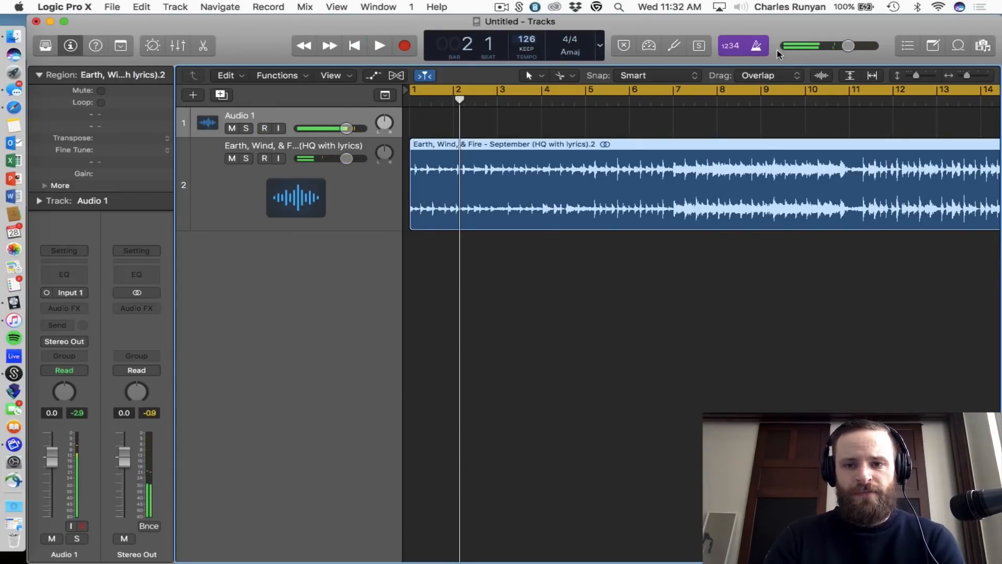
- Turn off the metronome click and listen to the song's intro up to about bar 11
click(756, 45)
key(space)
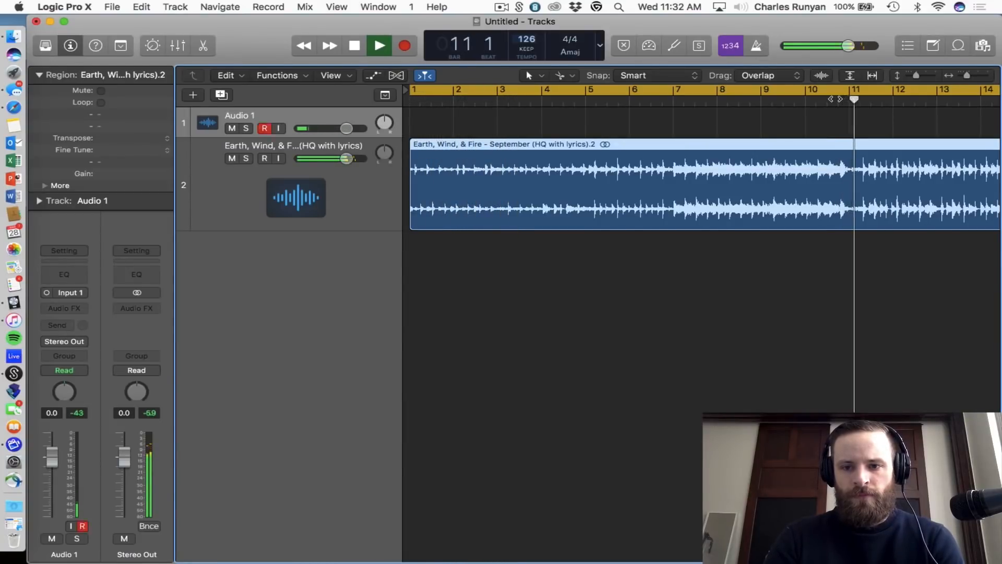
key(space)
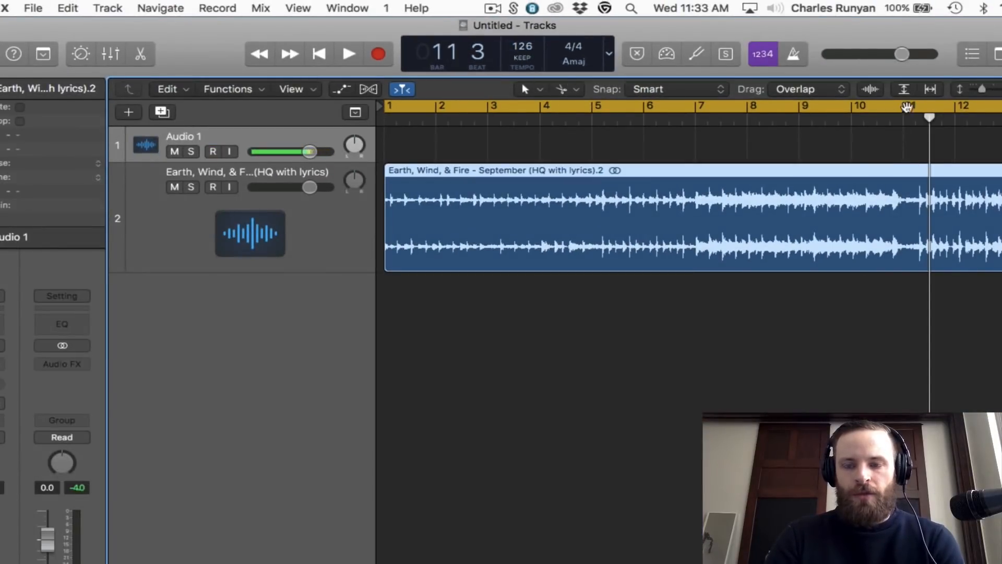
- Set the project tempo to 122 BPM
double_click(529, 46)
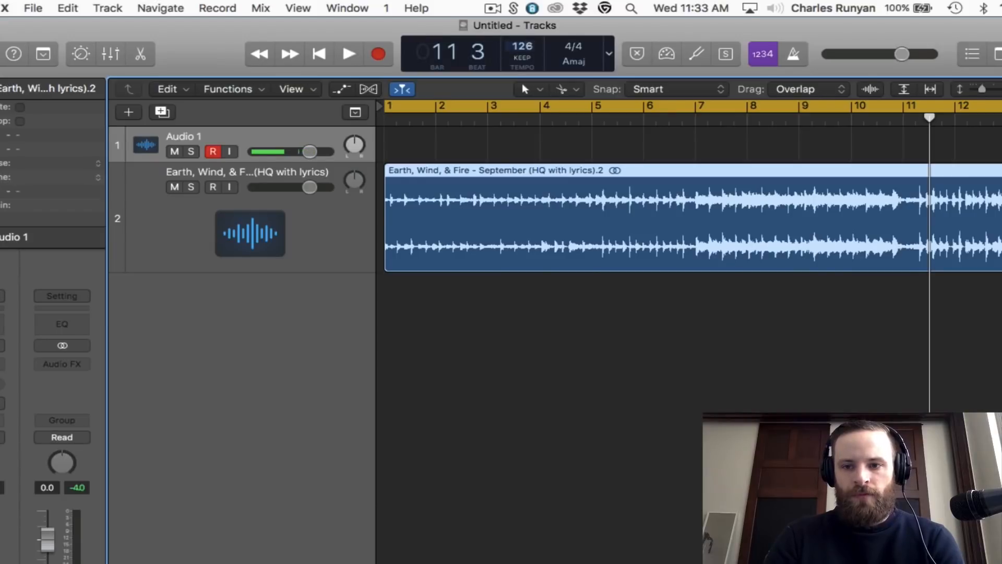
text(122)
key(Return)
drag(529, 56, 530, 54)
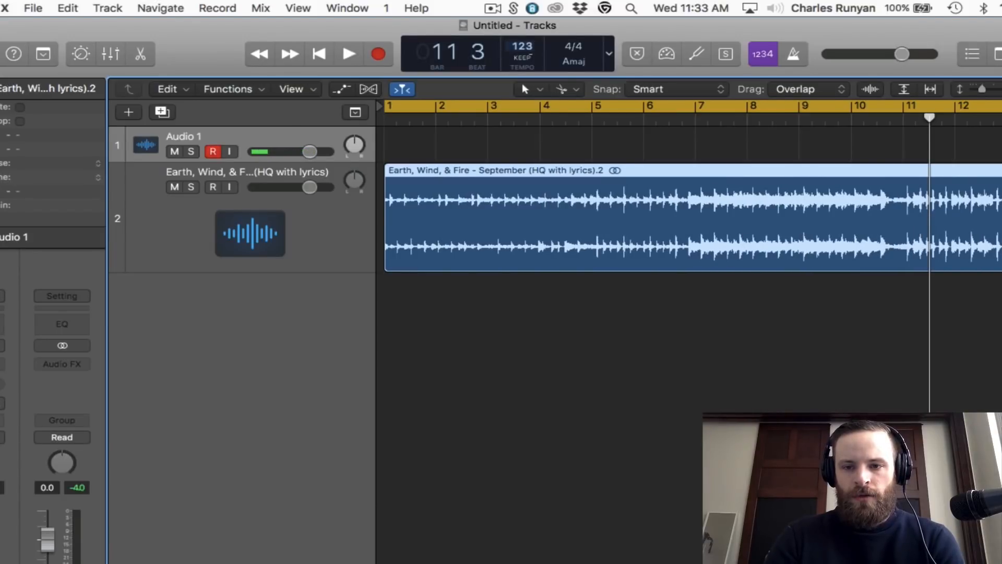
click(530, 55)
click(534, 46)
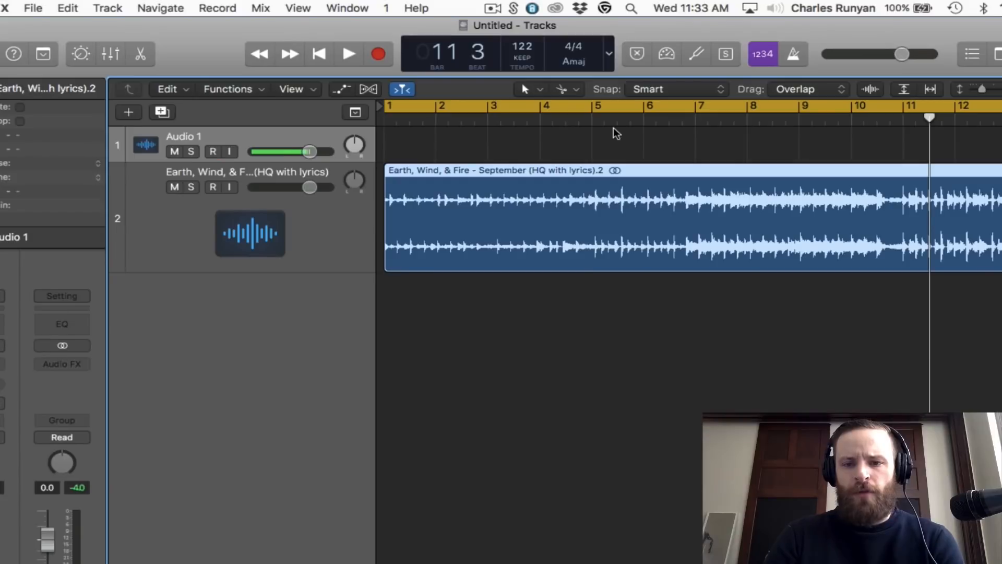
- Turn on the metronome click and audition the song from bar 1 against it
key(Return)
key(space)
click(794, 55)
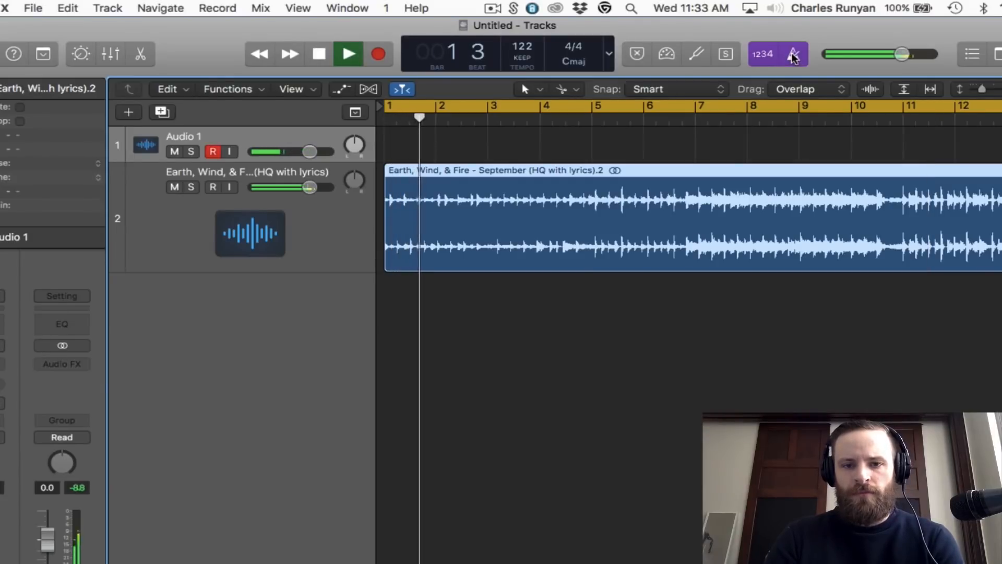
key(space)
key(Return)
key(space)
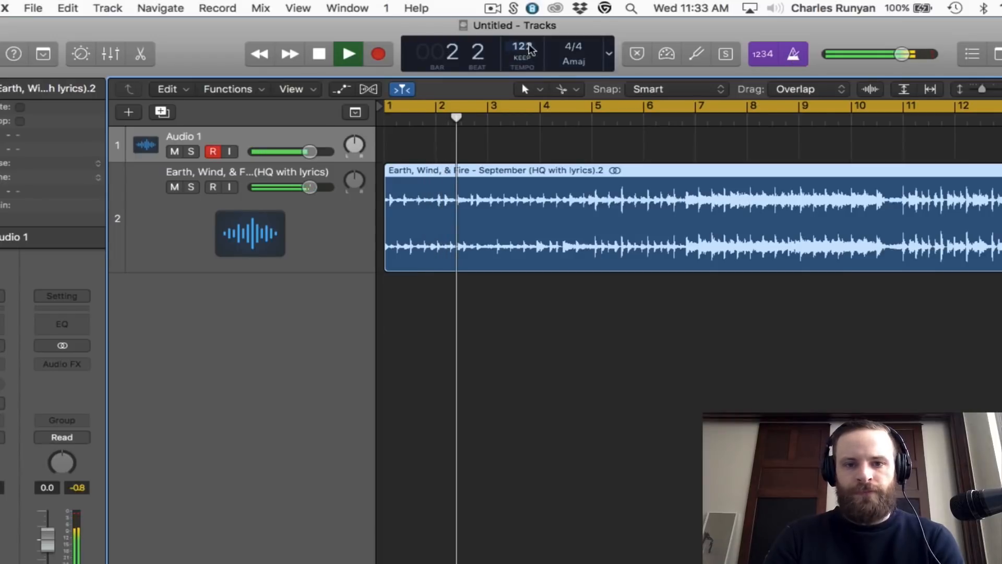
- Try a project tempo of 123 BPM and replay the song from bar 1 with the click
key(space)
key(Return)
key(space)
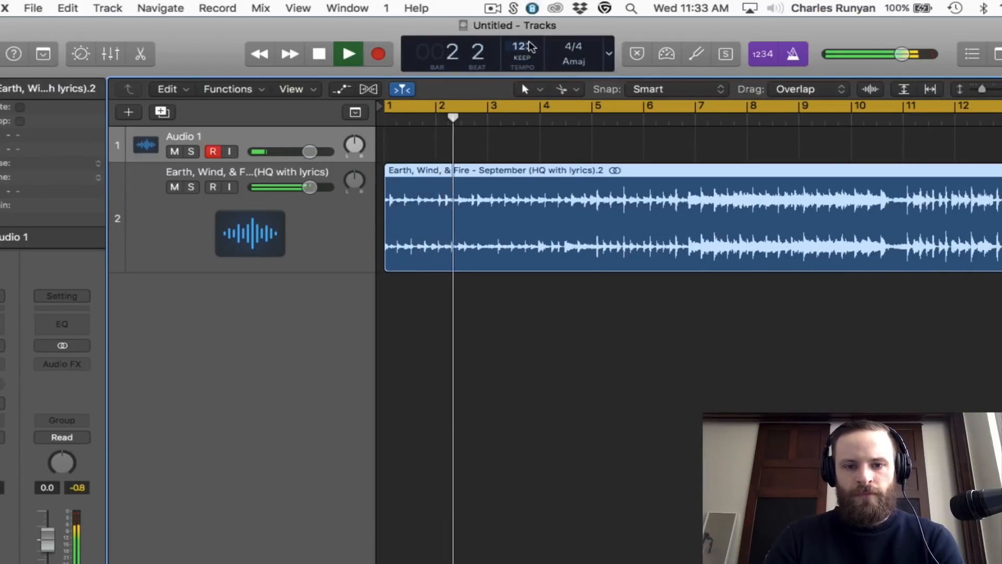
key(space)
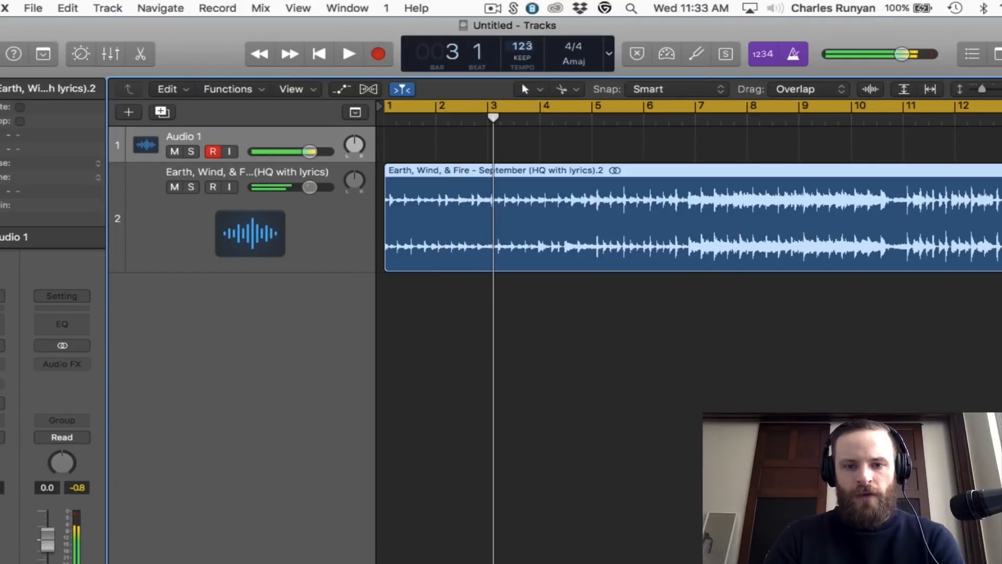
- Set the project tempo to 120 BPM and play the song from bar 1 to about bar 8 with the click
drag(529, 51, 529, 58)
key(Return)
key(space)
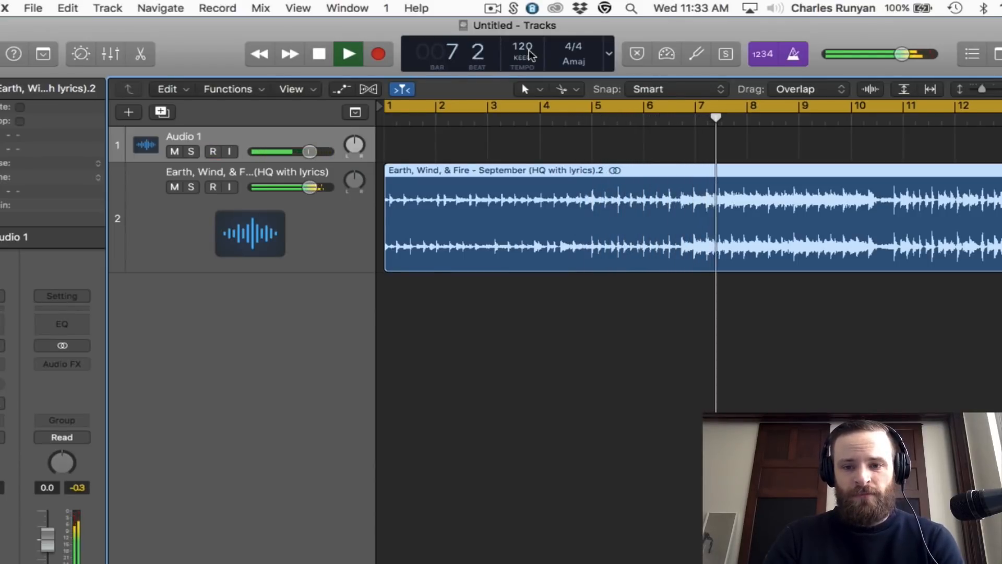
key(space)
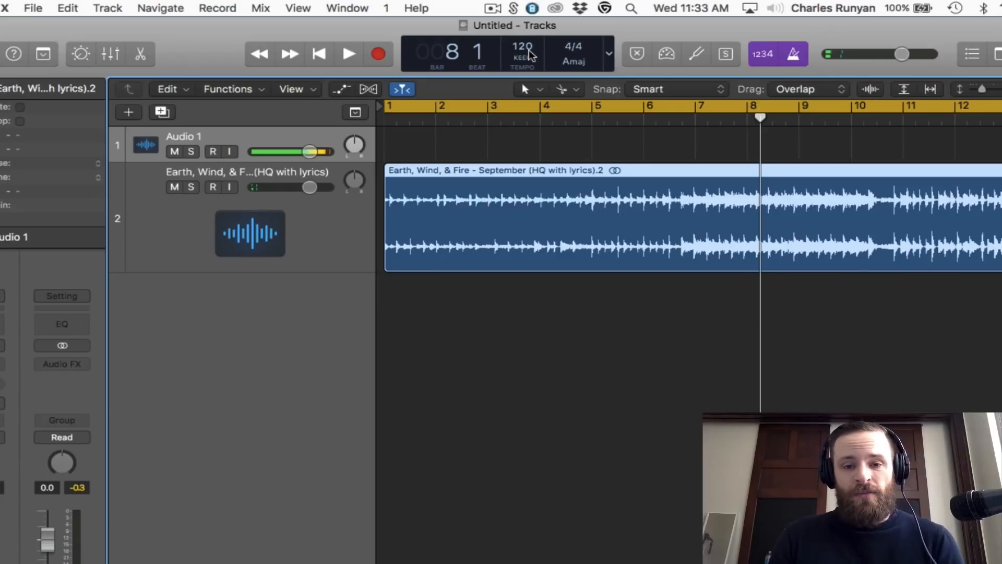
- Turn off the cycle range and play from about bar 10 beat 2 to locate the first strong transient after the intro
scroll(533, 208, down, 5)
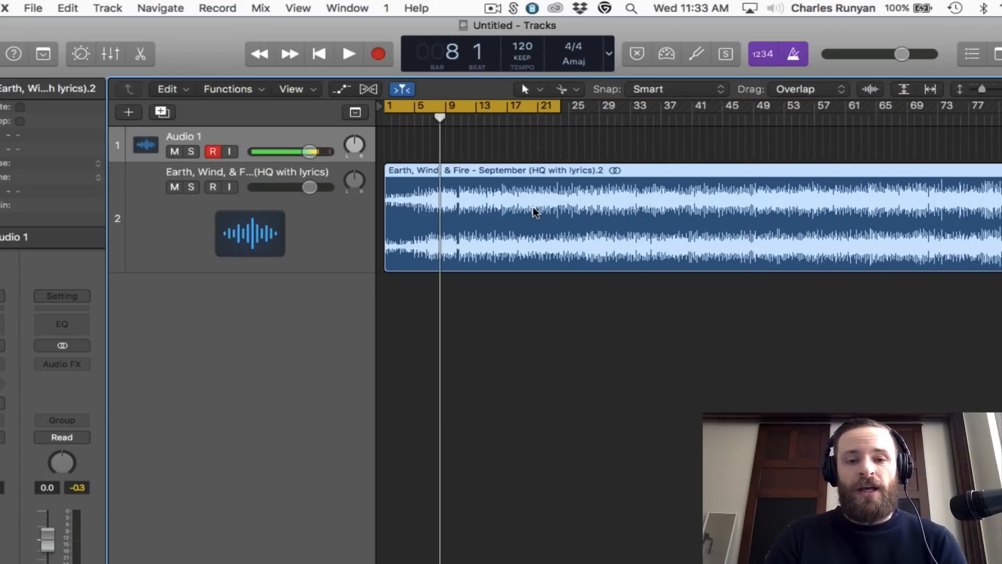
click(488, 108)
scroll(489, 123, up, 5)
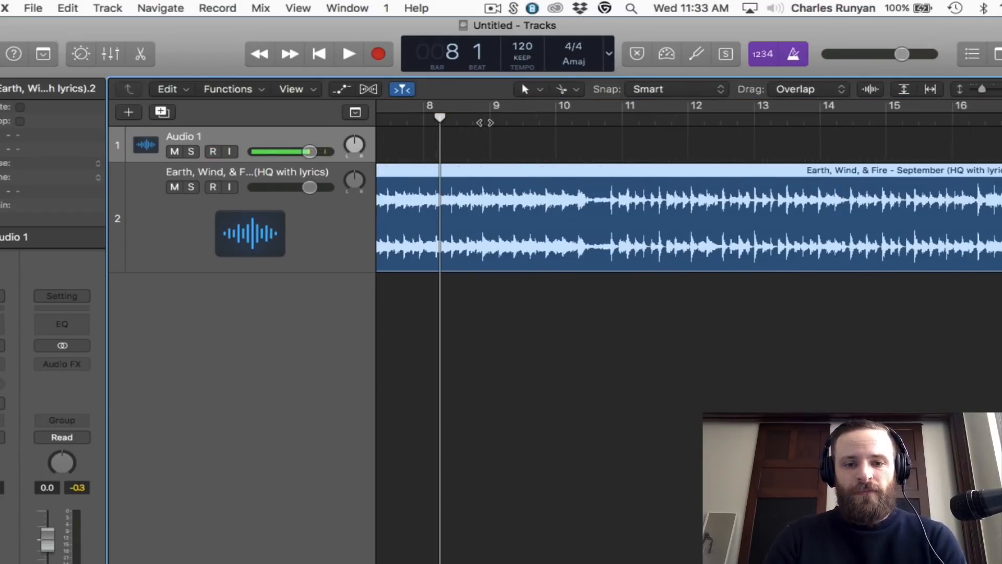
scroll(633, 137, up, 4)
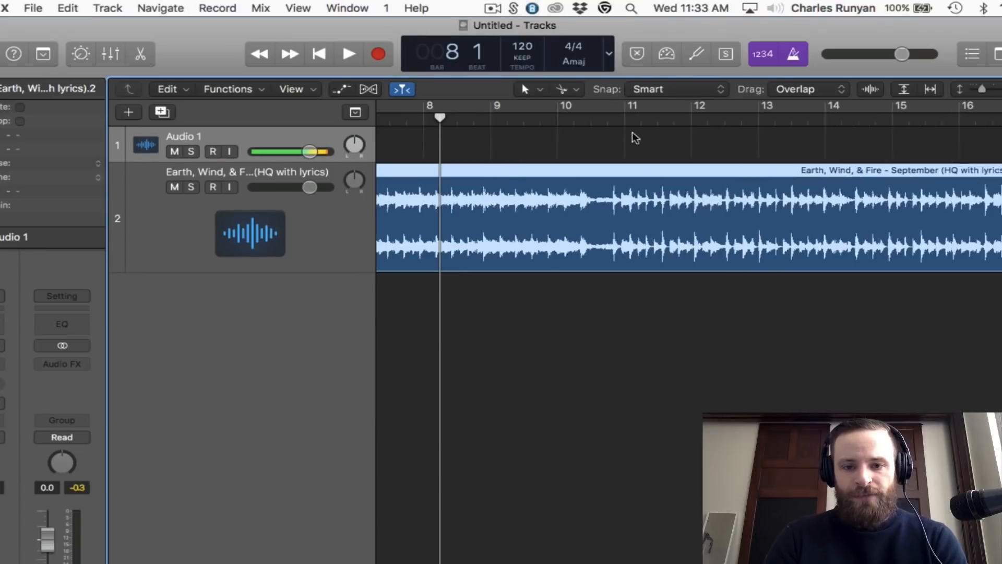
scroll(633, 137, right, 1)
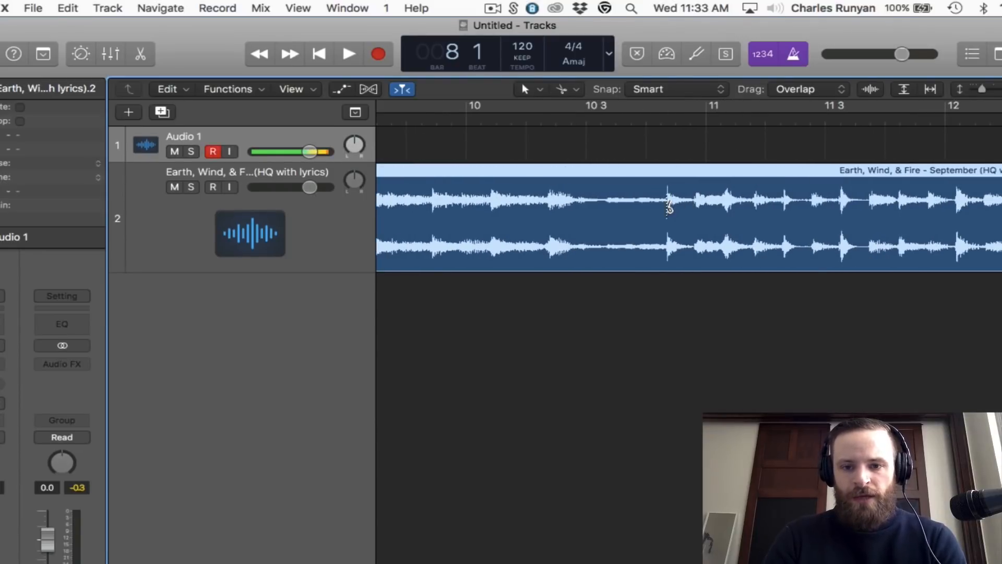
double_click(565, 119)
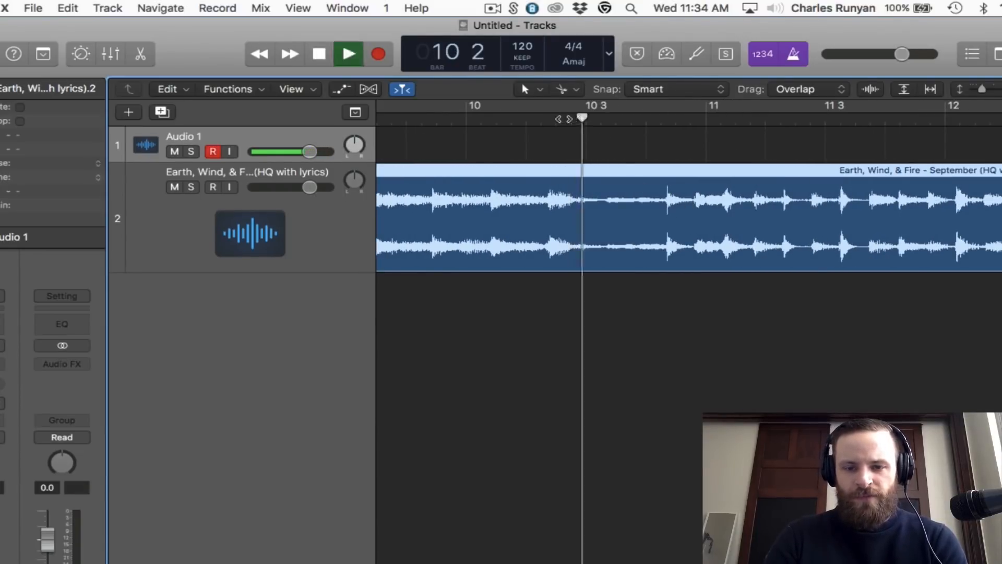
key(space)
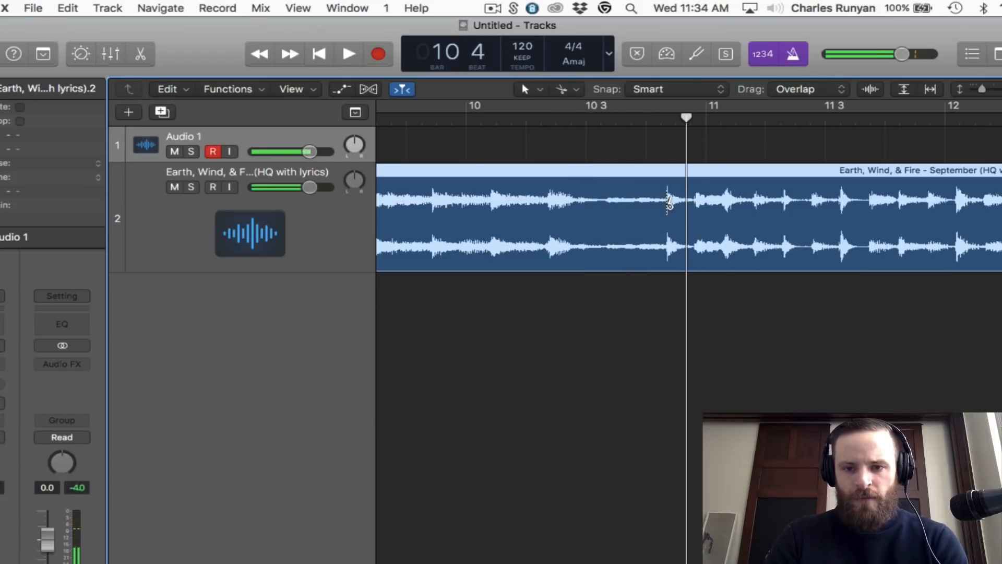
- Split the September region at the transient near bar 10 beat 4, delete the intro before it and move the remainder to bar 1
super+click(667, 202)
click(642, 195)
key(Delete)
scroll(642, 196, down, 10)
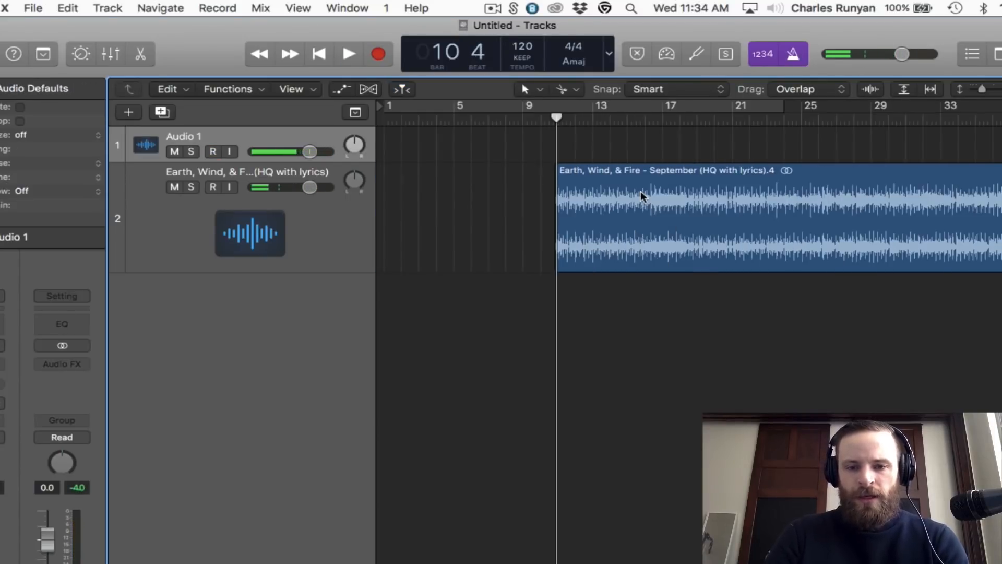
drag(642, 197, 442, 188)
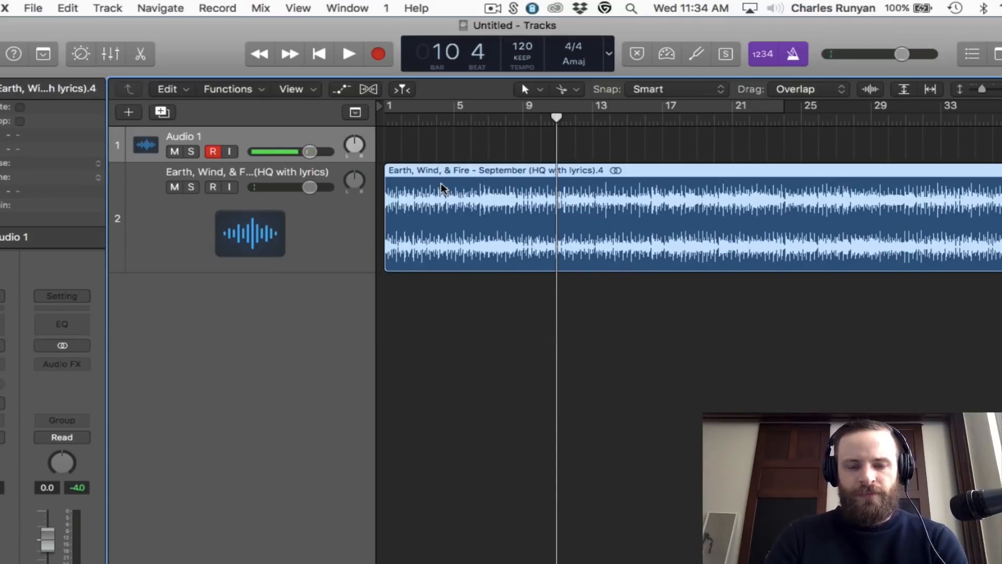
- Re-enable the cycle range, audition the shortened region from bar 1 to about bar 2, and turn off the metronome click
key(c)
key(space)
scroll(443, 189, up, 10)
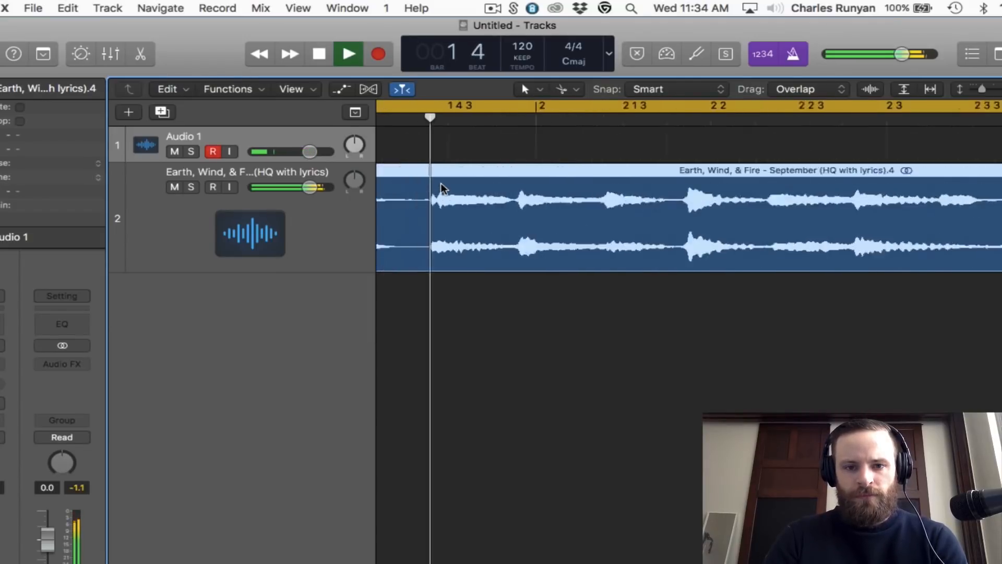
scroll(443, 189, left, 5)
key(space)
key(super+Left)
key(super+Left)
key(super+Left)
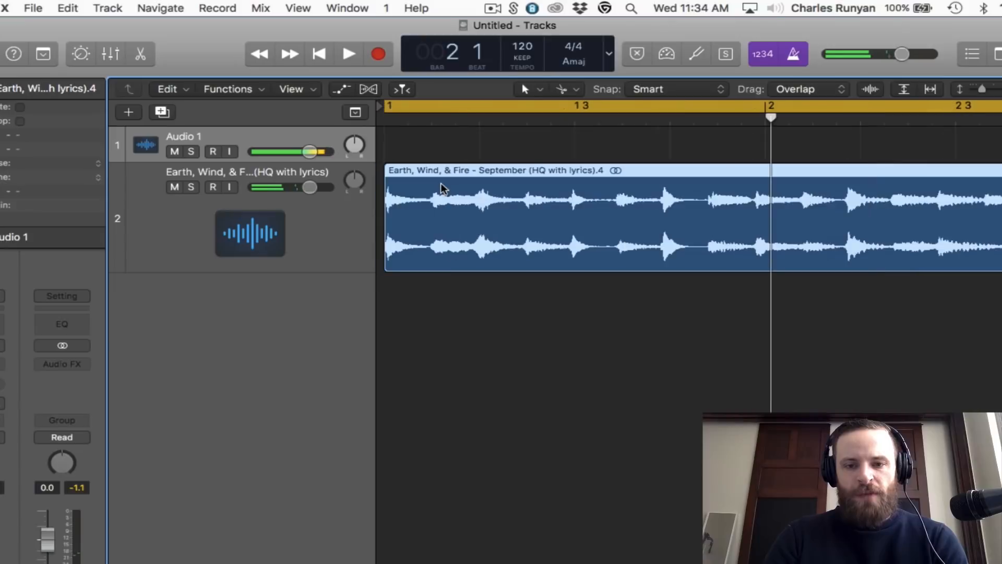
scroll(443, 189, down, 1)
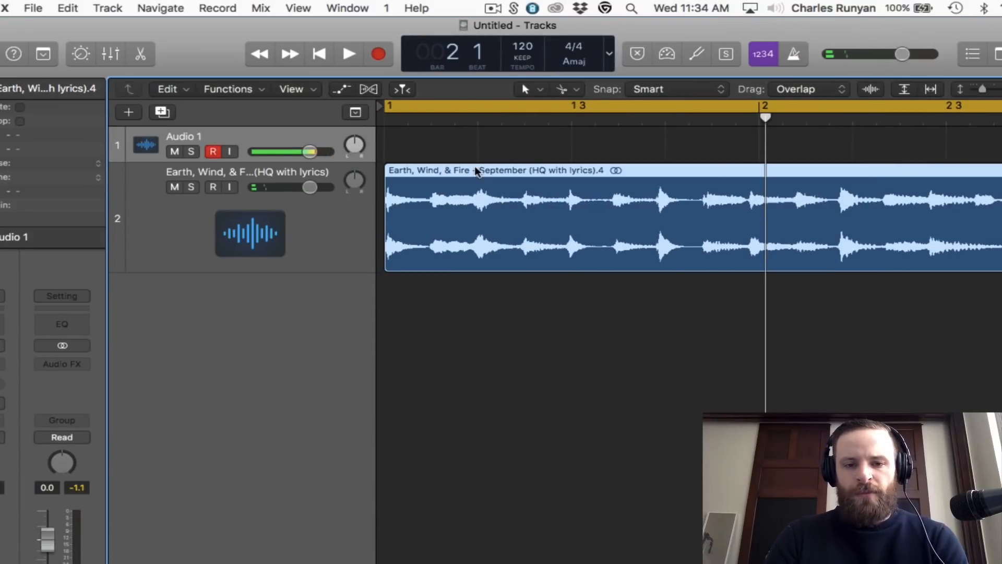
- Open the September region in the Audio Track Editor, turn on Flex for its track and enlarge the editor around bars 1 to 3
double_click(460, 174)
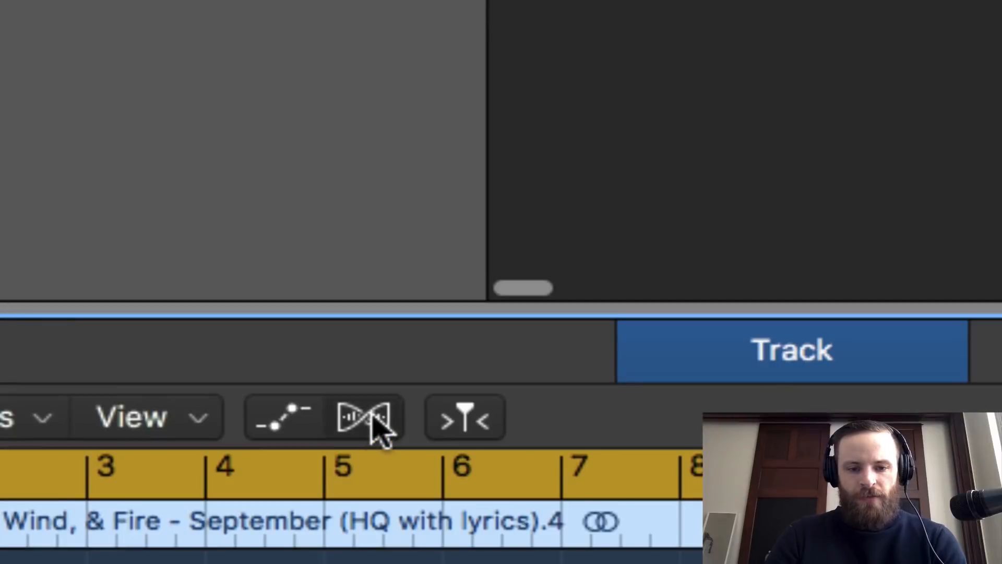
click(373, 416)
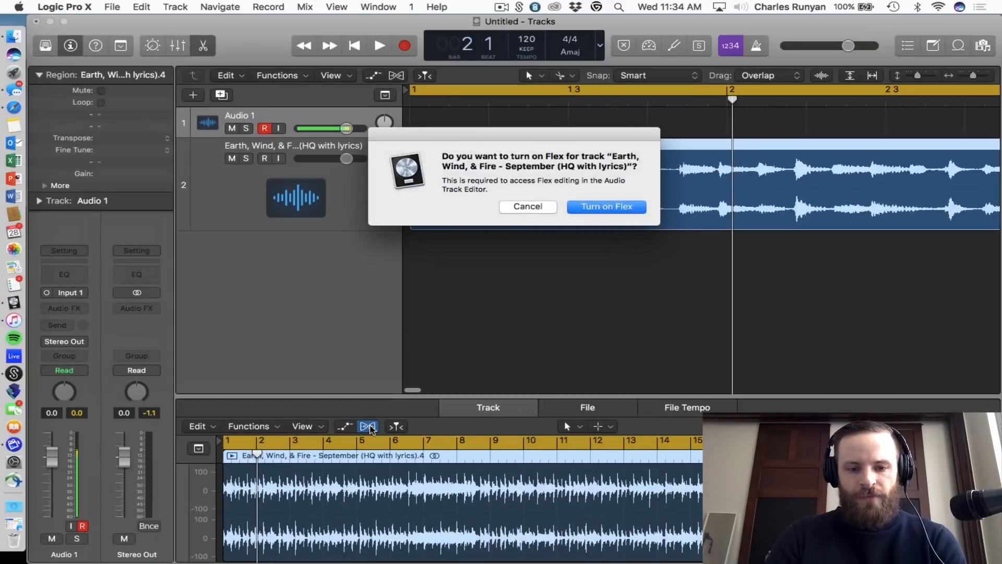
click(615, 207)
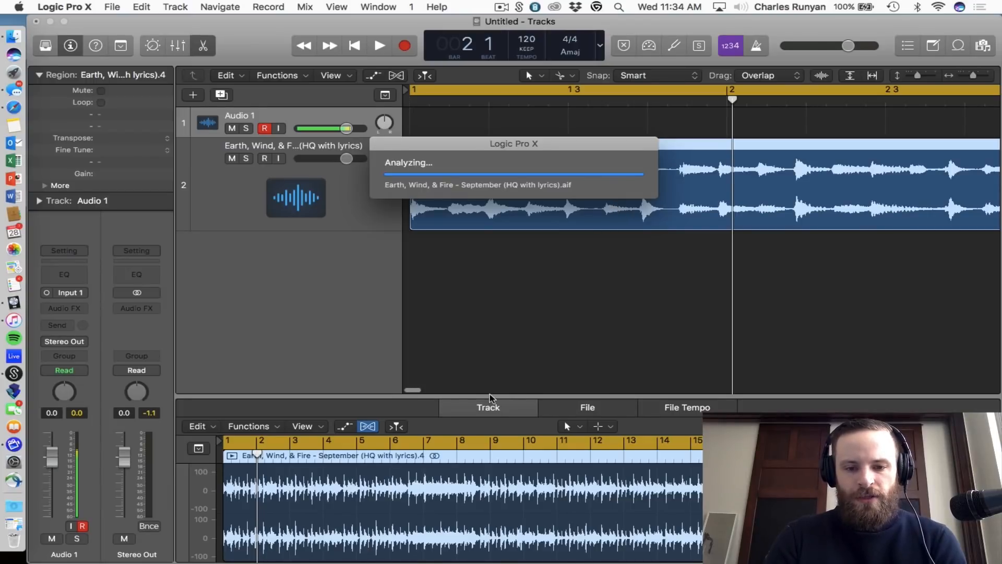
drag(491, 398, 482, 276)
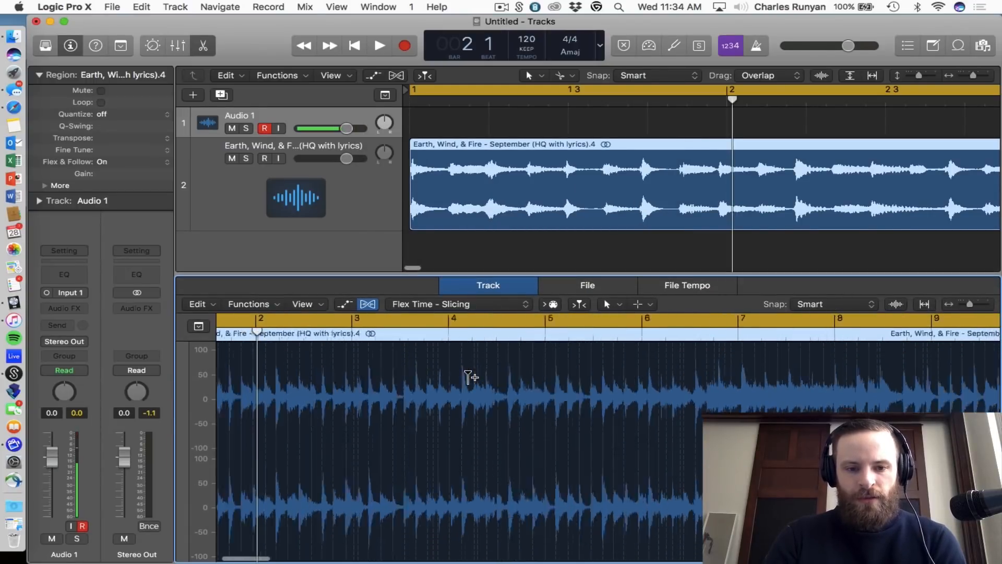
scroll(470, 377, left, 10)
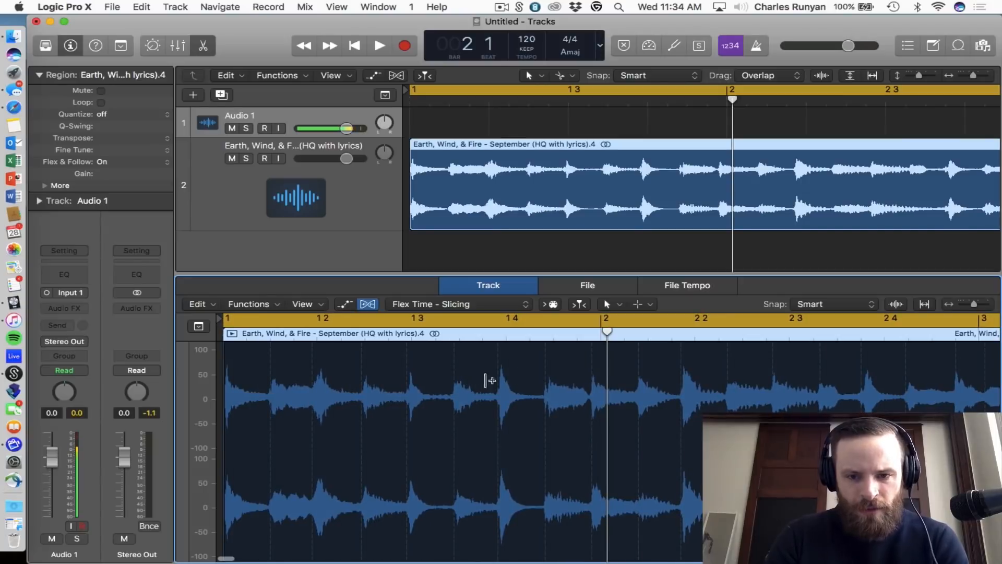
- Audition the September region from bar 1 to bar 2 and flex the transient just before bar 2 onto bar 2
key(space)
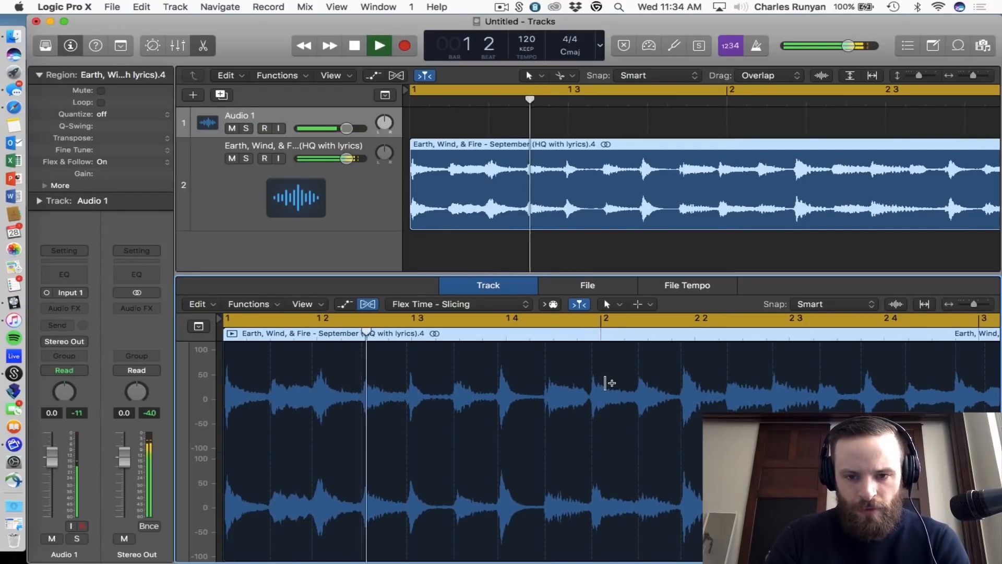
key(space)
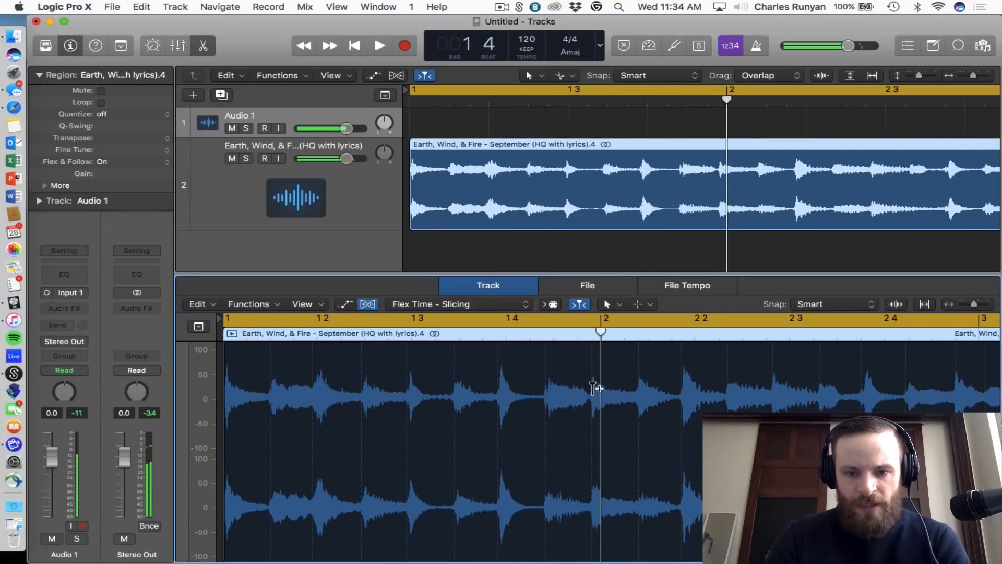
drag(594, 388, 602, 387)
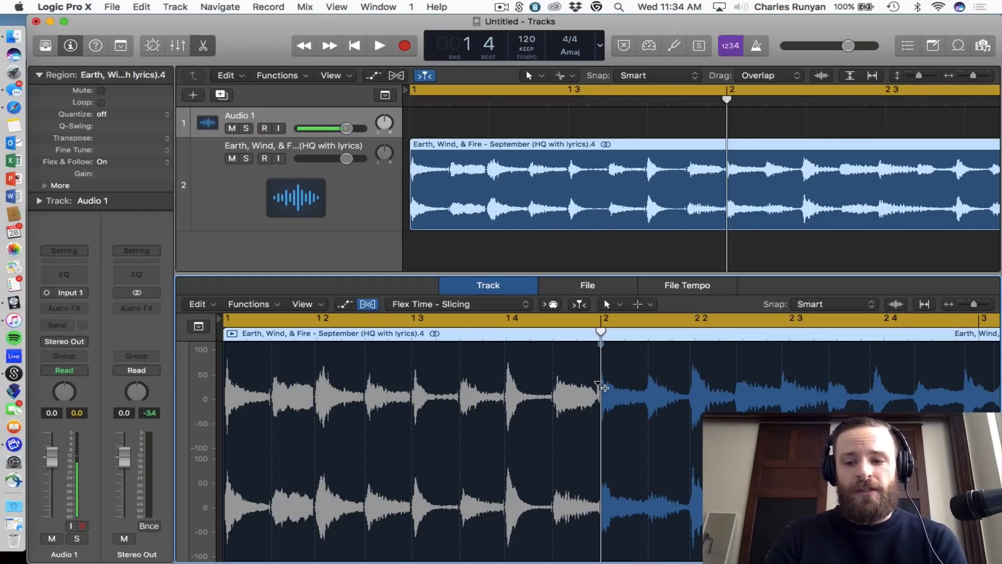
- Turn on the metronome click, replay from bar 1 and flex the downbeat transient just before bar 3 onto bar 3
scroll(601, 388, right, 3)
key(space)
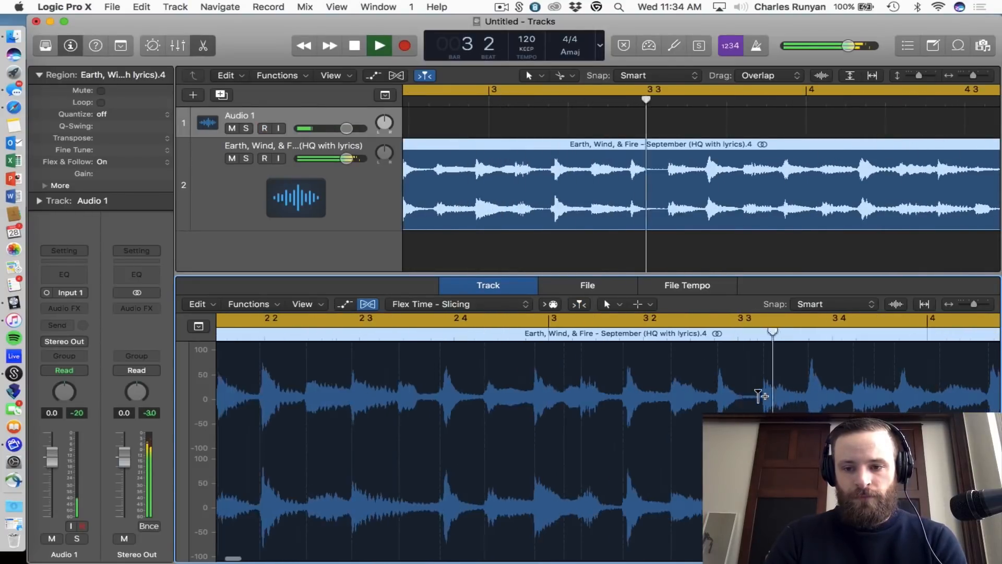
click(761, 49)
key(Return)
key(space)
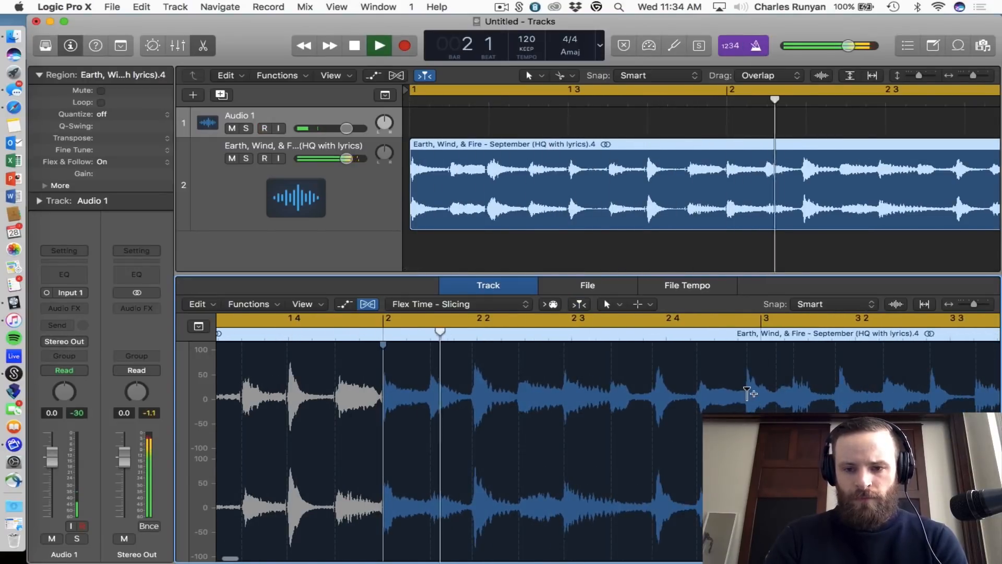
drag(749, 393, 761, 393)
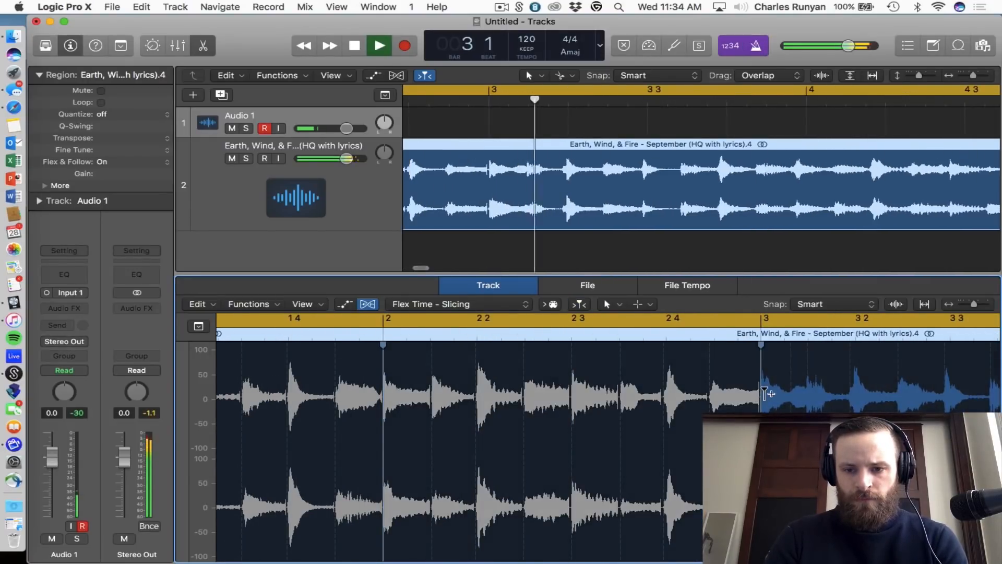
- Replay from bar 1 and flex the transients near bar 3 beat 4 and bar 4 onto those grid positions
key(Return)
key(space)
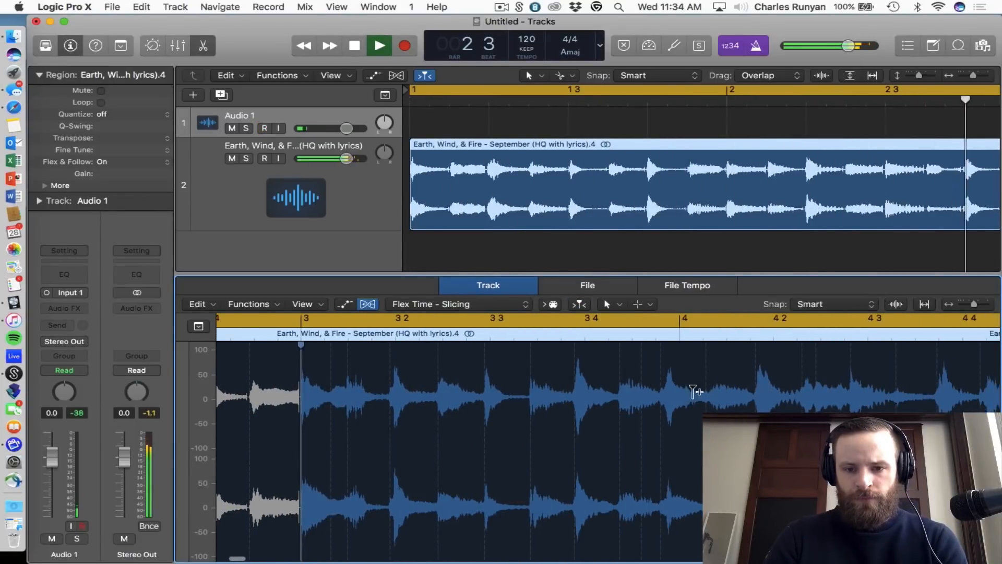
drag(576, 379, 585, 380)
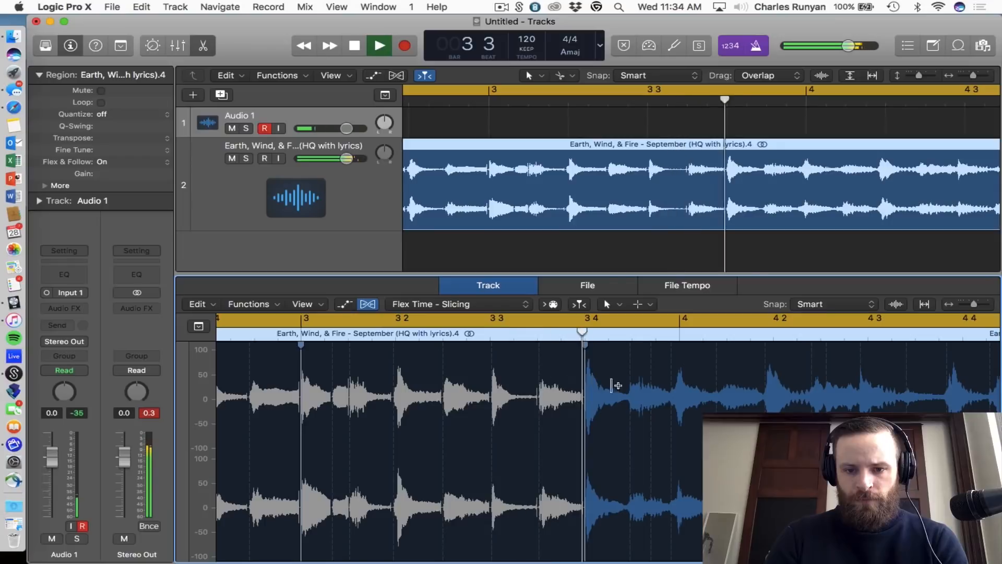
click(679, 393)
- Replay from bar 1, flex the downbeat near bar 5 onto bar 5 and add a flex marker at bar 4 beat 2
key(Return)
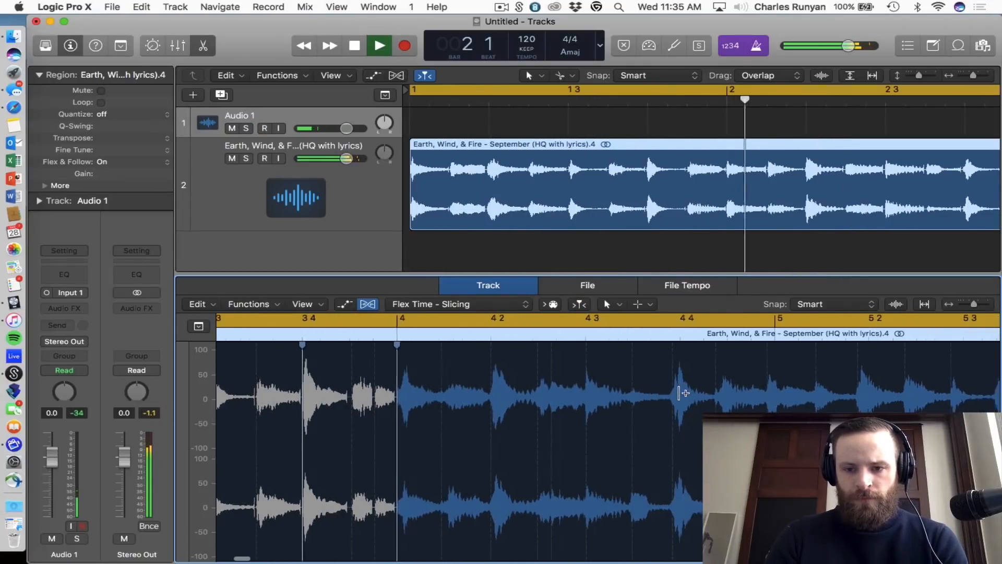
drag(765, 391, 767, 393)
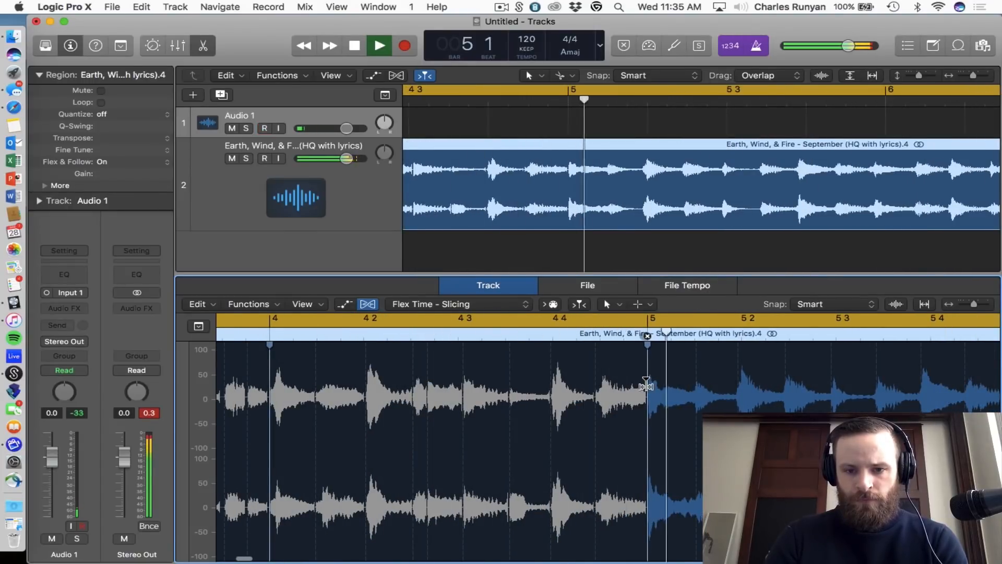
key(space)
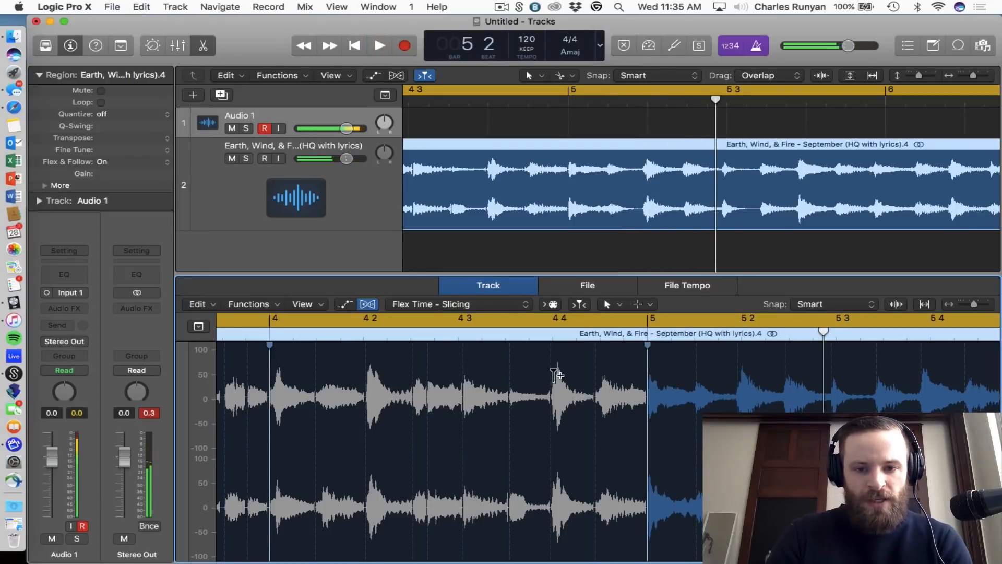
click(368, 359)
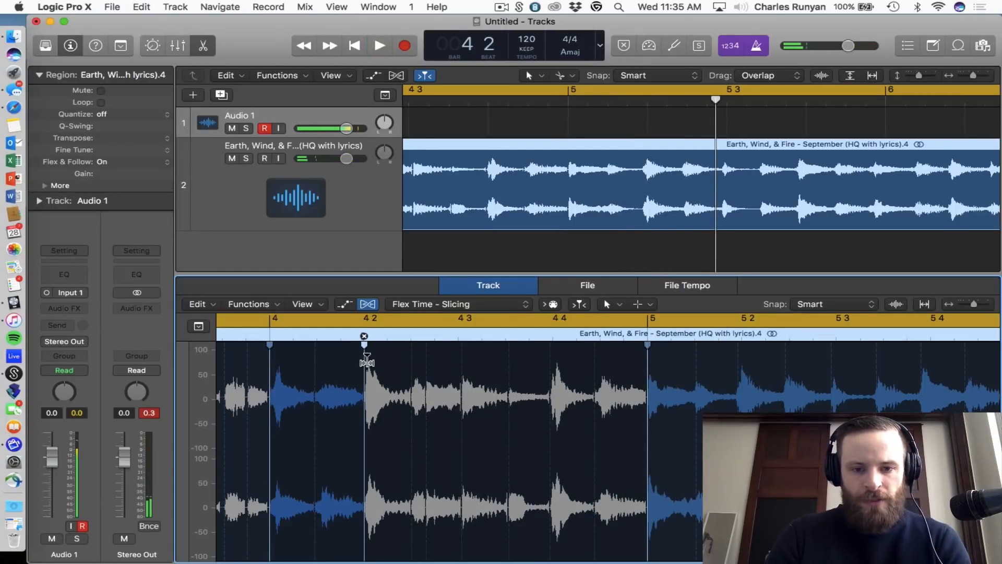
- Replay the region from bar 1 and flex the transient just before bar 6 onto bar 6
key(Return)
key(space)
key(super+Left)
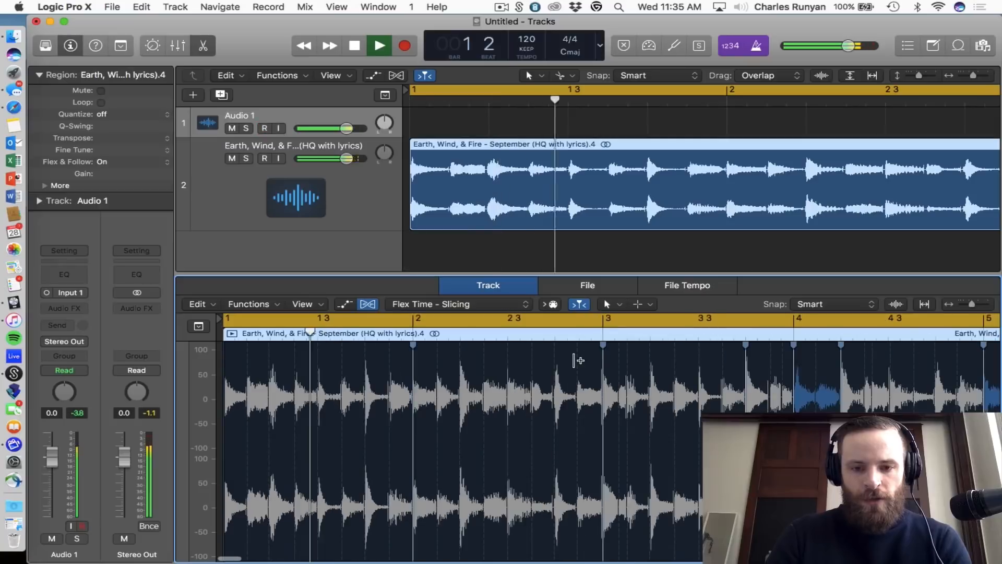
scroll(578, 360, right, 2)
key(super+Left)
key(super+Left)
key(super+Left)
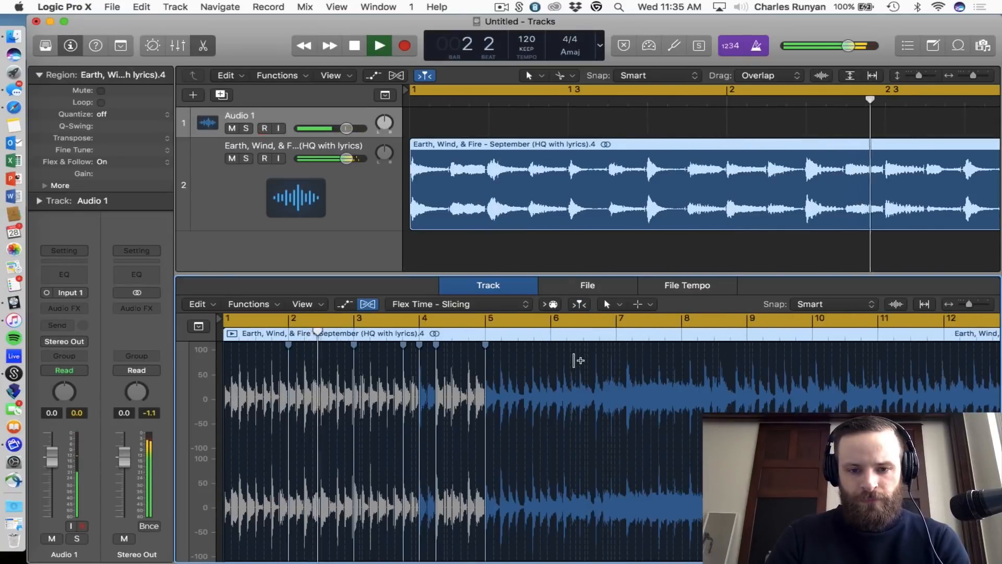
key(super+Right)
key(super+Right)
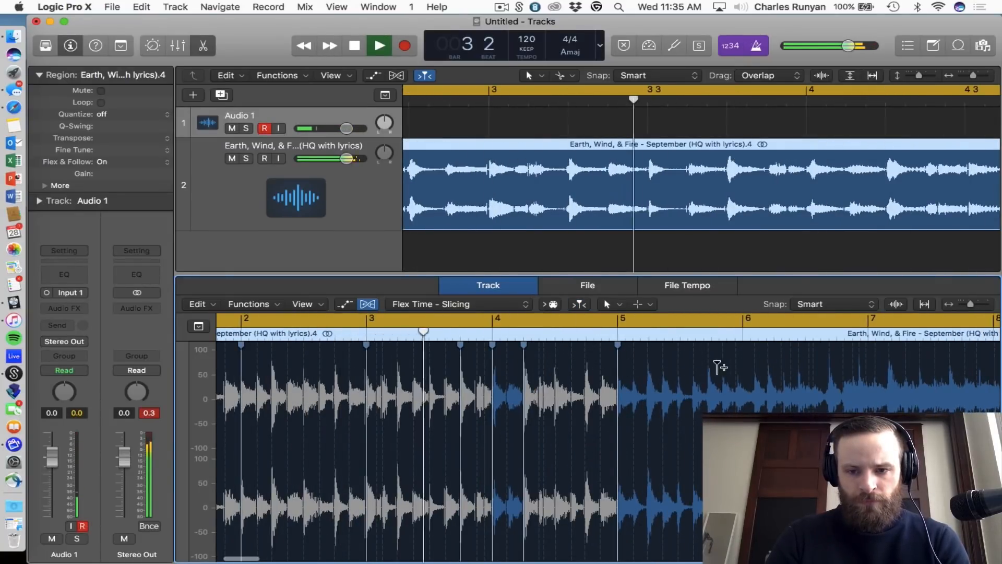
drag(736, 371, 742, 370)
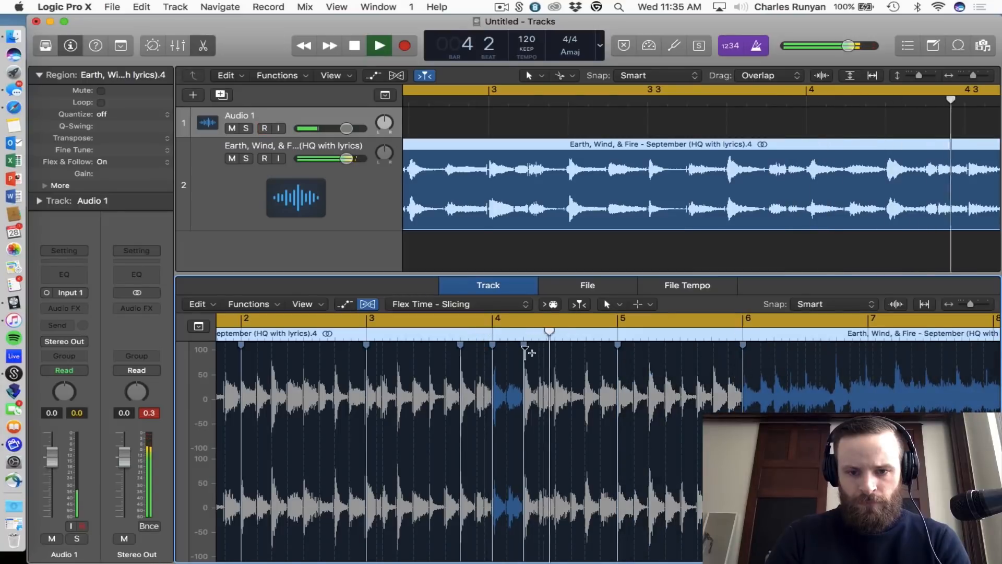
- Turn off the cycle range, audition the passage around bar 4 and delete the flex marker at bar 4
key(space)
click(465, 335)
key(space)
key(super+Right)
key(super+Right)
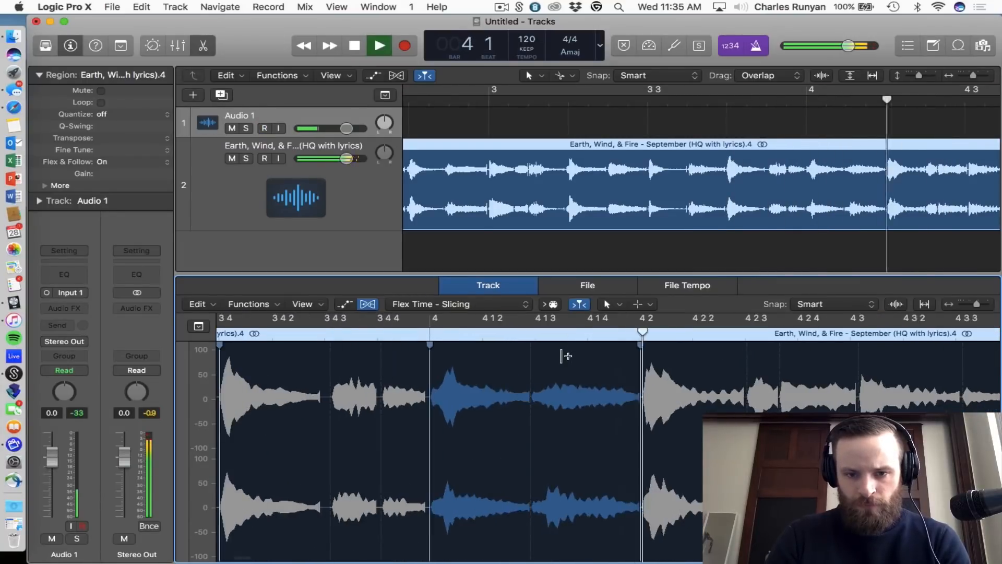
key(space)
click(430, 336)
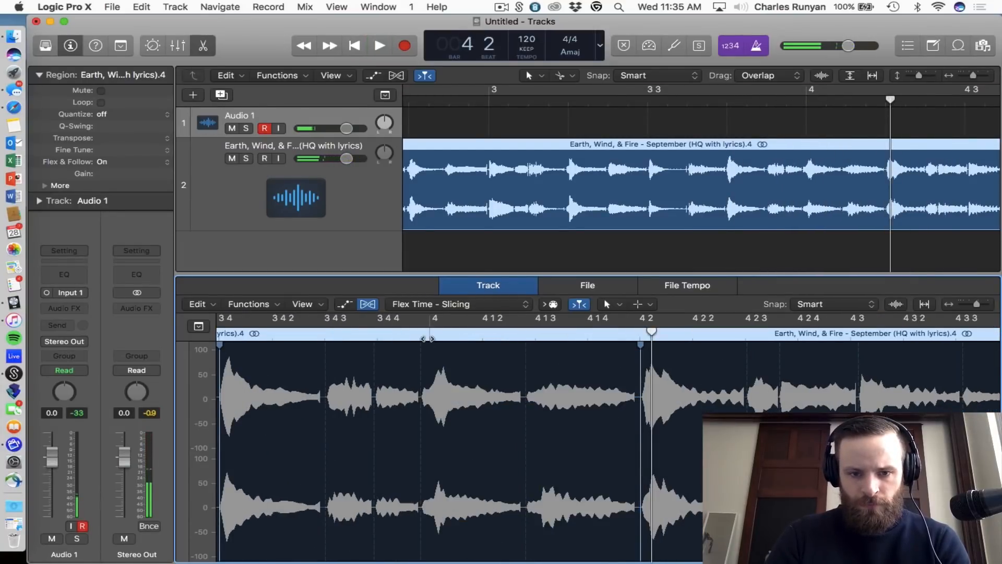
- Audition the passage from bar 3 beat 4 and add a flex marker on the transient at bar 4
click(272, 337)
key(space)
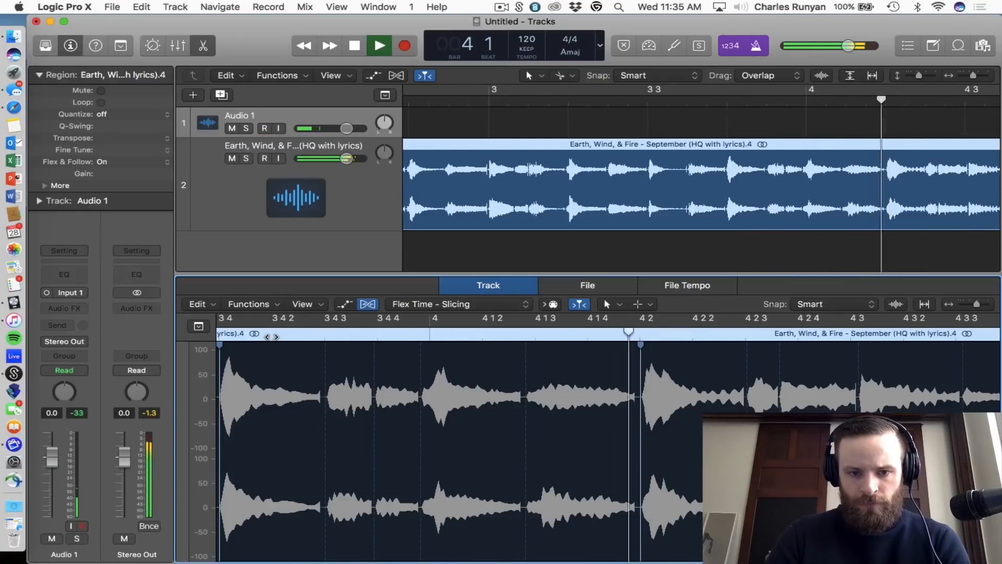
key(space)
click(225, 334)
key(space)
key(super+Left)
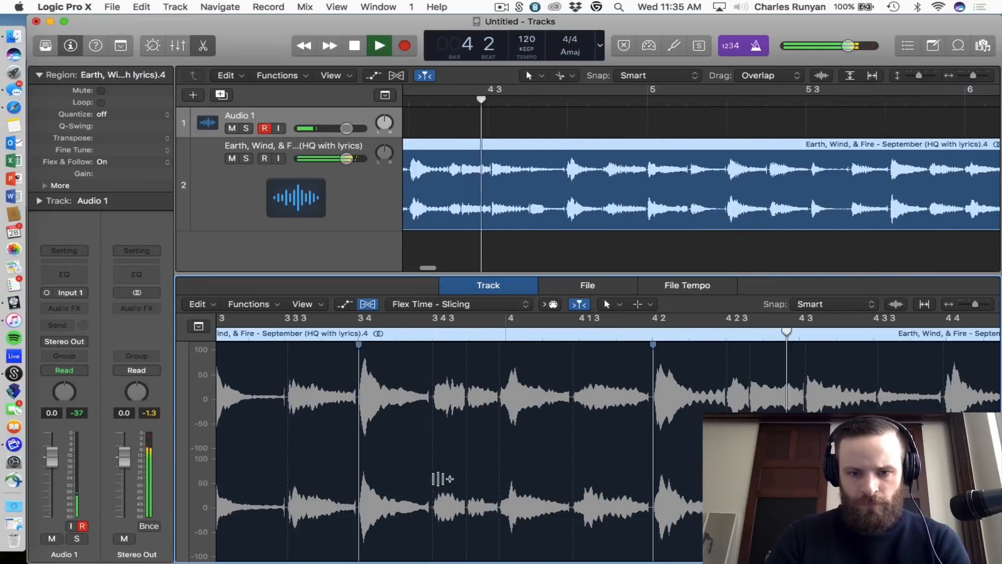
key(space)
click(512, 382)
- Flex the transient just before bar 7 onto bar 7 and audition the passage leading through bar 5
key(space)
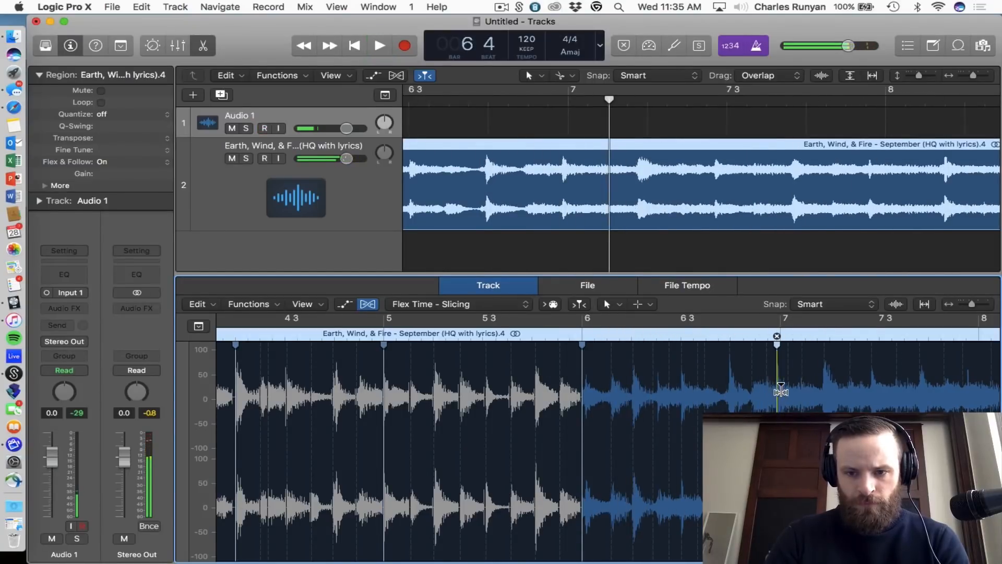
drag(780, 392, 782, 391)
click(315, 338)
key(space)
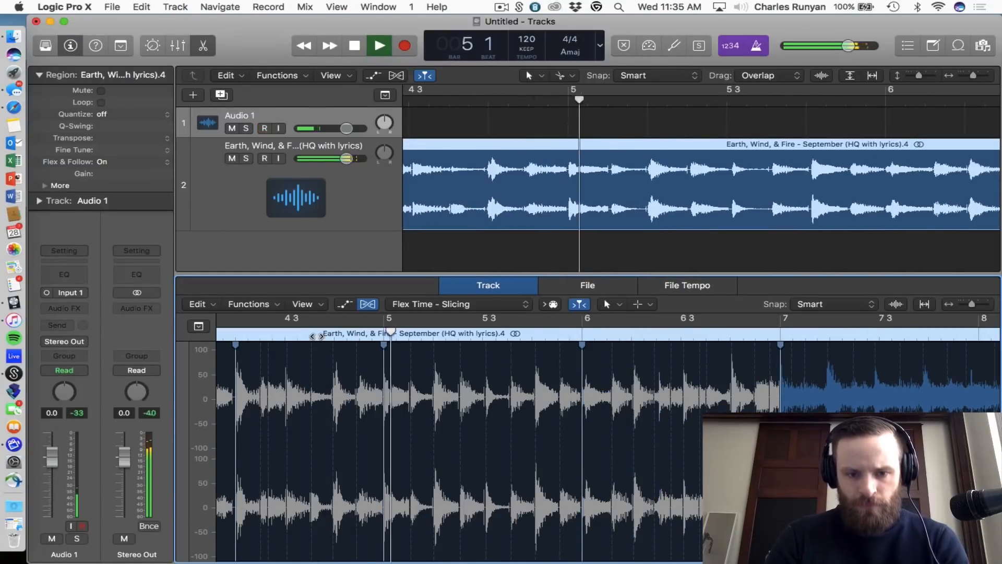
key(space)
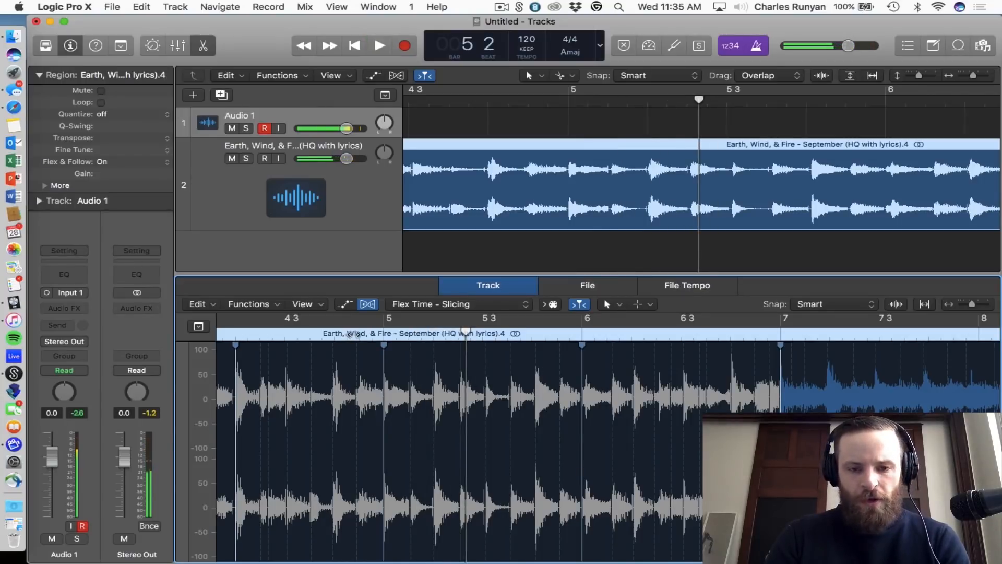
- Add a flex marker on the transient near bar 5 beat 4 and replay from before bar 5
key(space)
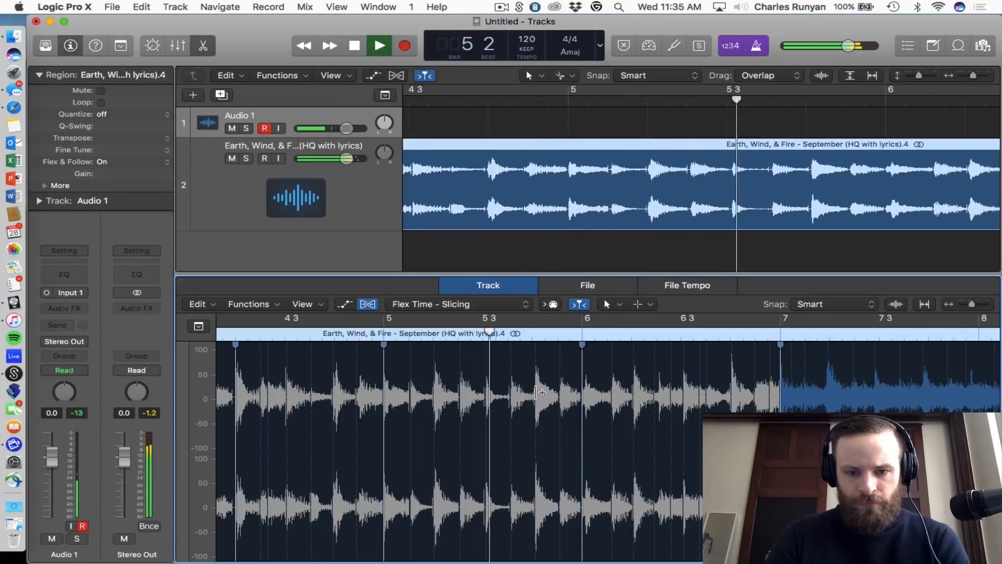
click(536, 392)
key(space)
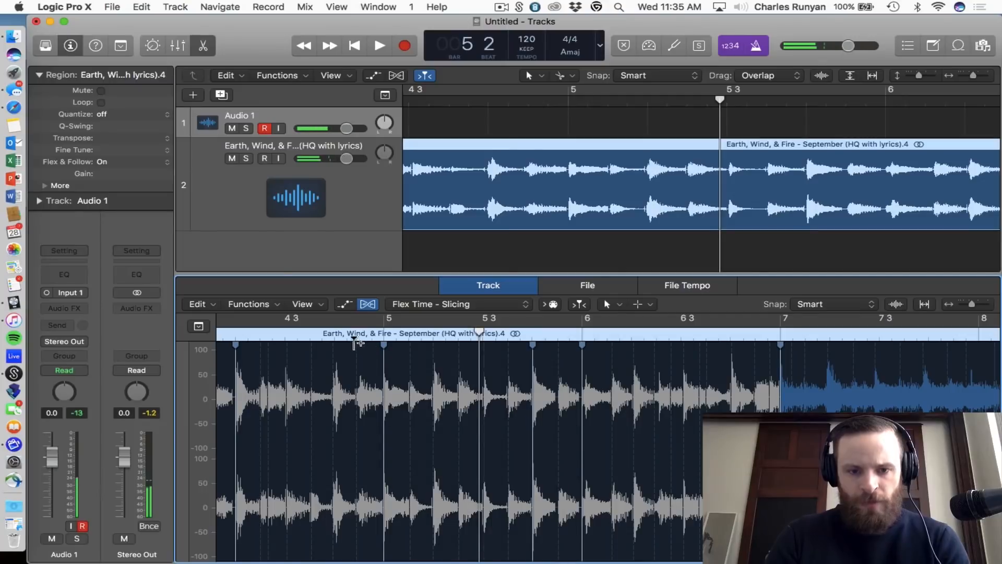
click(347, 334)
key(space)
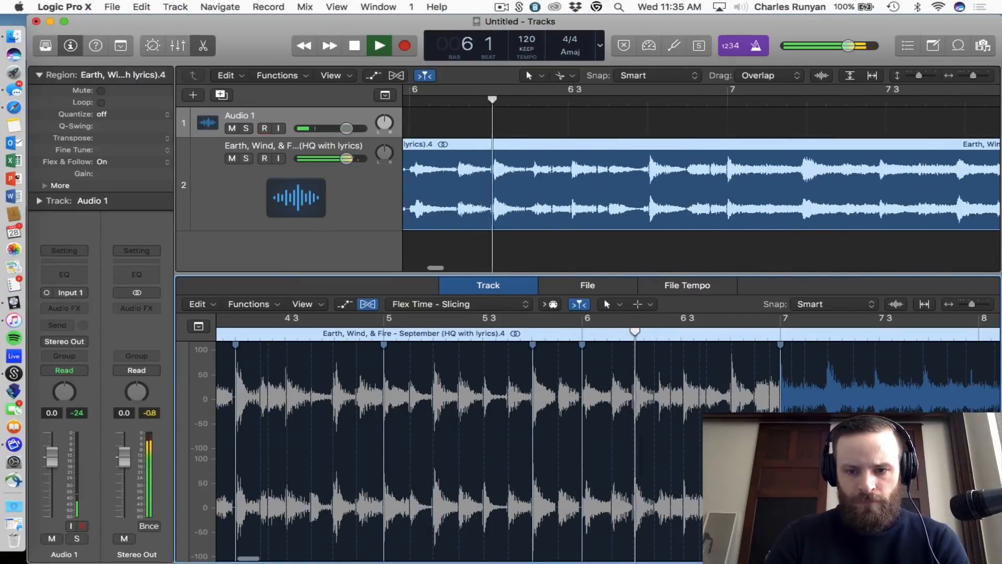
- Audition the passage from about bar 5 beat 3, delete the flex marker at bar 6 and resume playback
key(space)
click(459, 334)
key(super+Right)
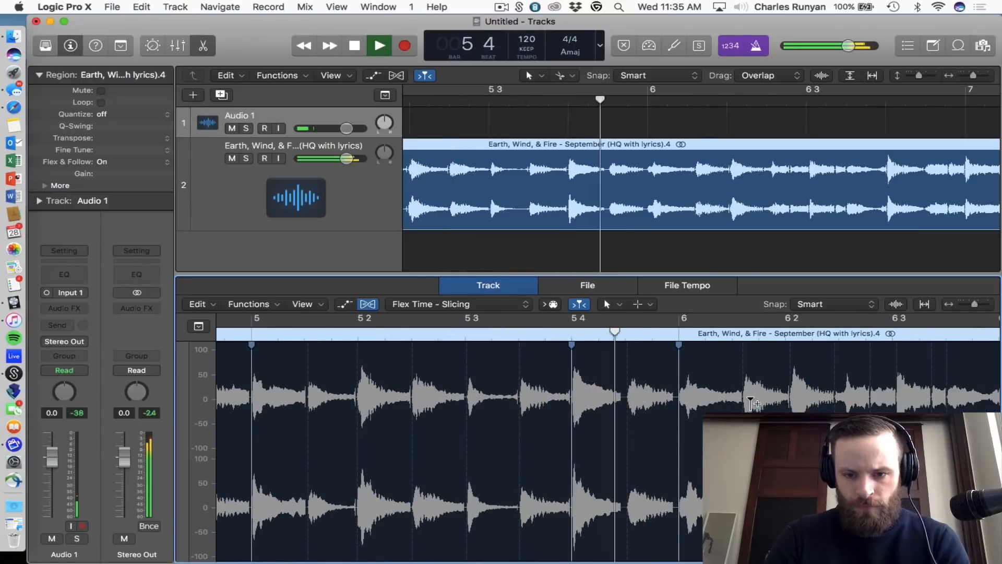
key(space)
click(675, 337)
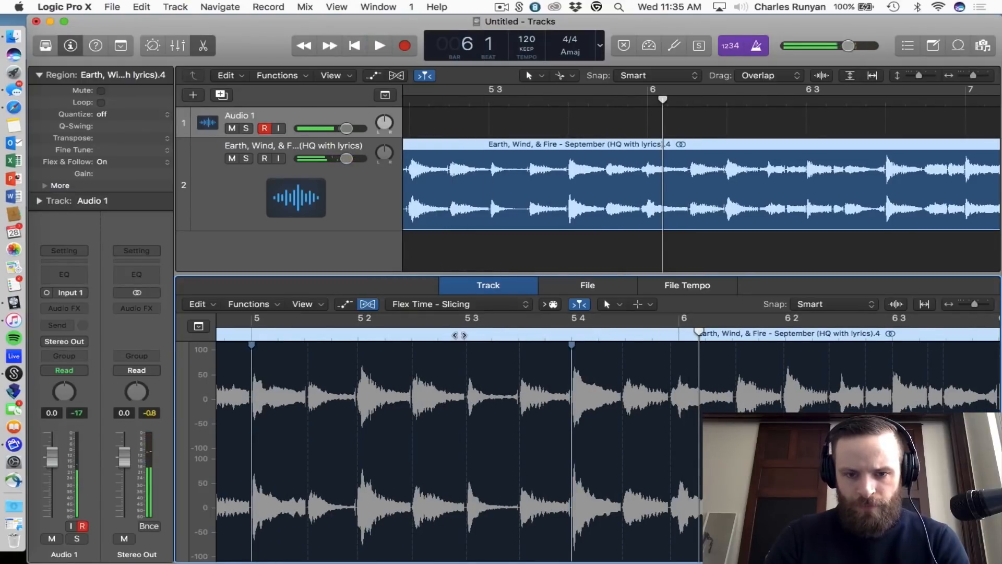
key(space)
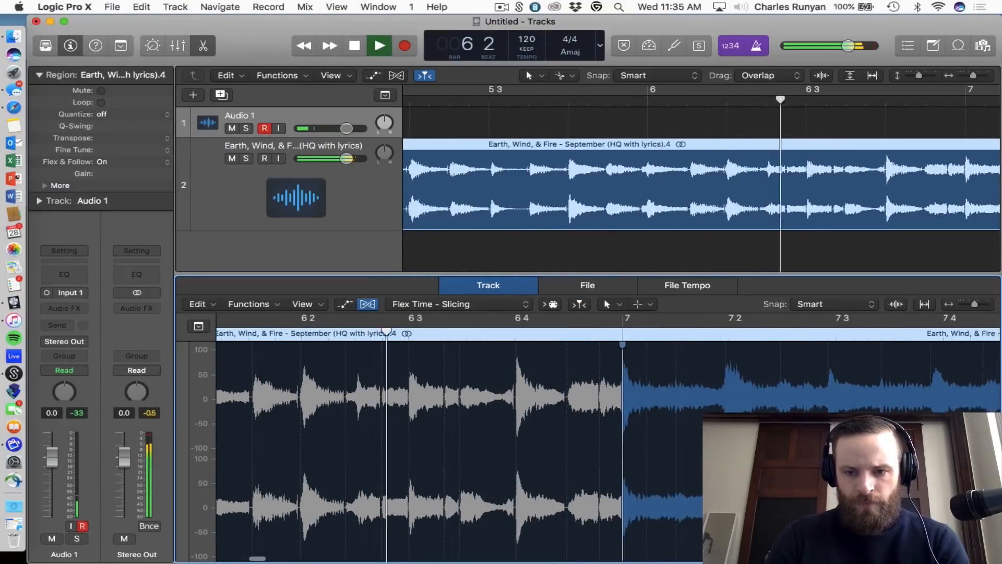
- Add a flex marker aligning the downbeat near bar 9 to bar 9 and audition the passage from about bar 7
key(super+Left)
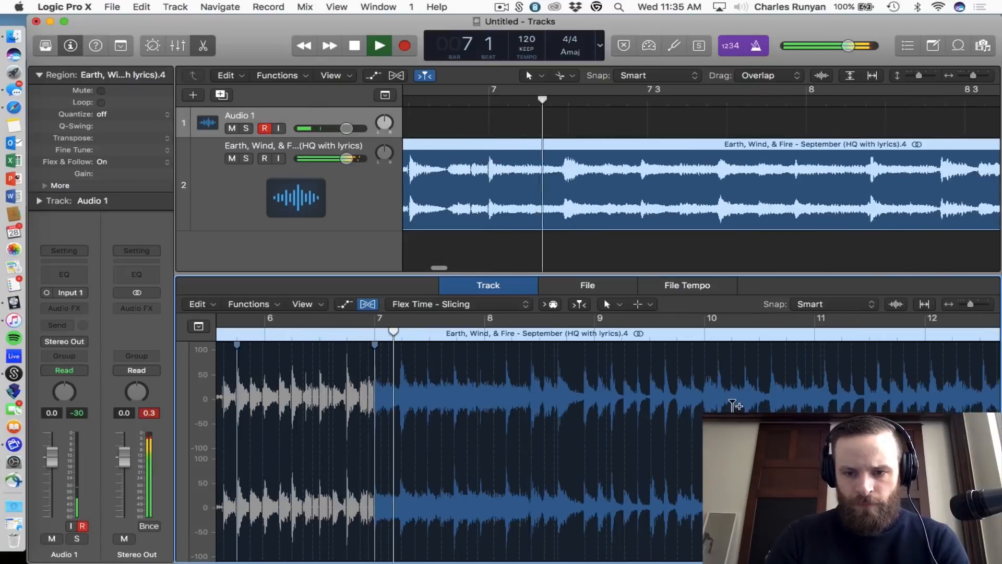
click(594, 391)
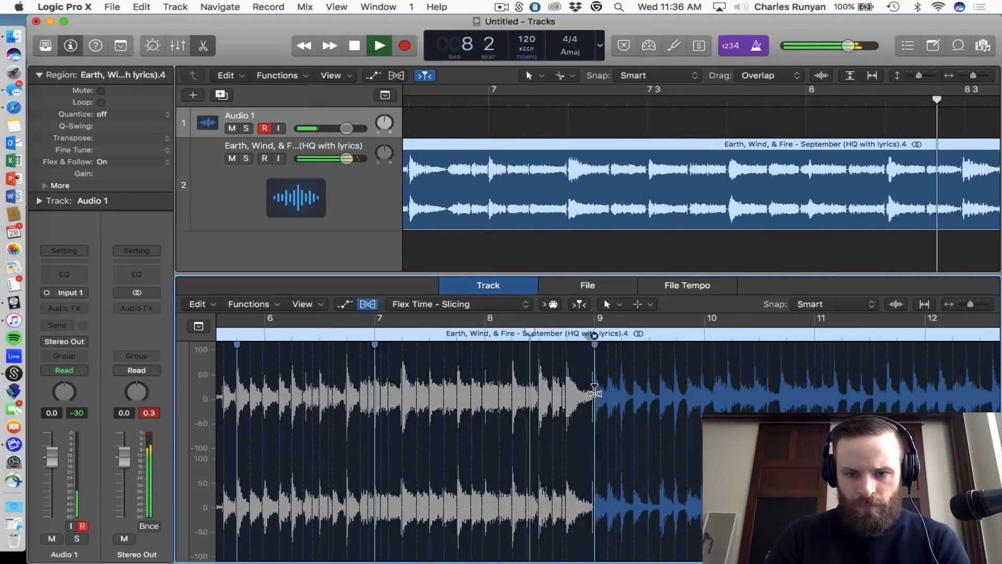
click(386, 334)
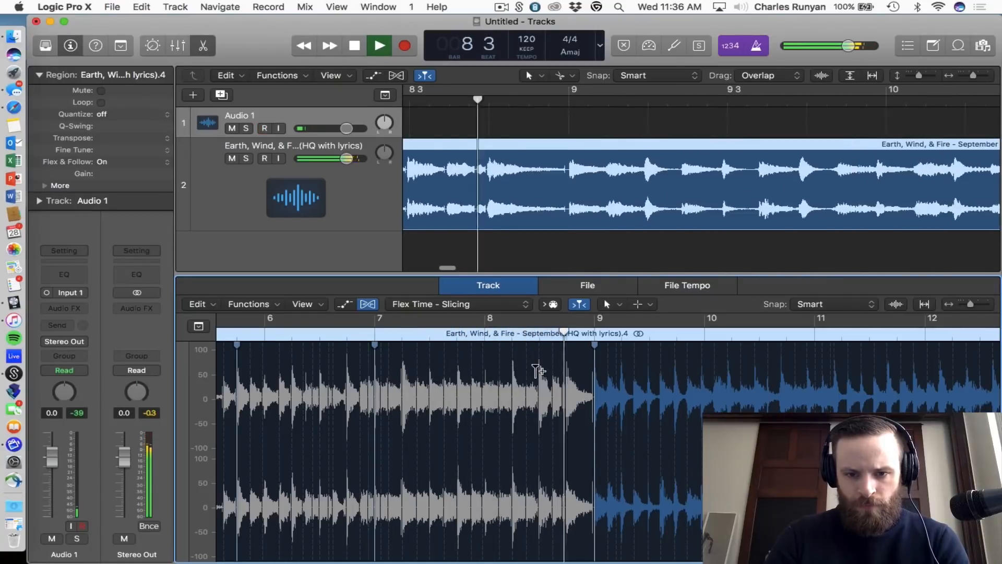
key(space)
- Turn the cycle range back on, set it to bars 1 to 9 and play the start of the loop
click(594, 323)
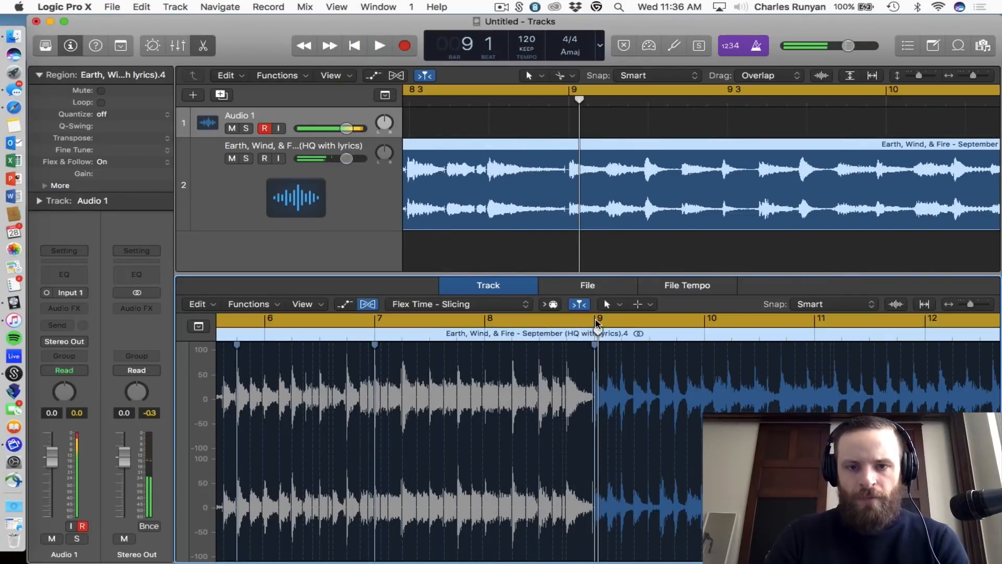
scroll(605, 180, down, 10)
drag(511, 90, 375, 95)
key(space)
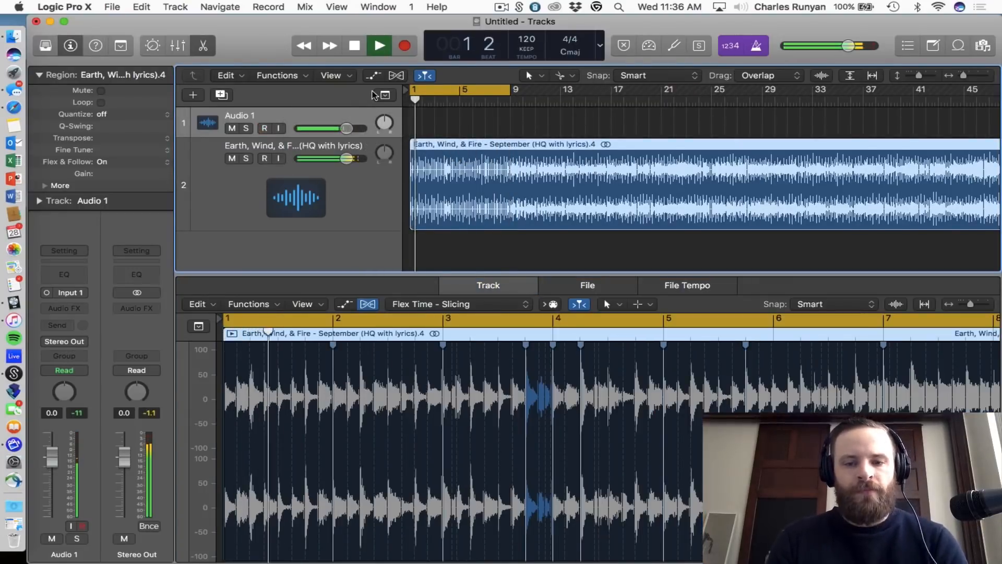
key(space)
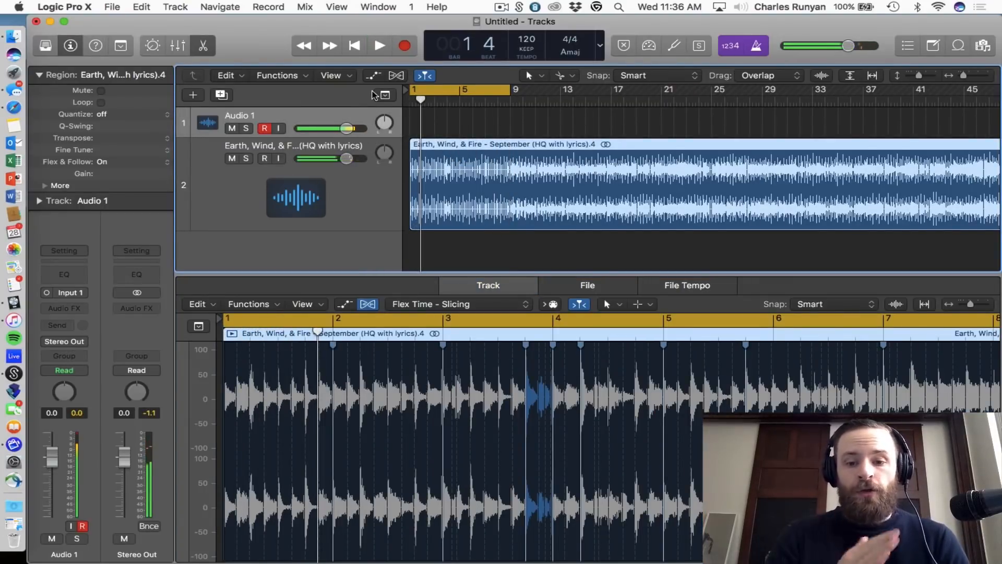
- Audition the start of the bars 1 to 9 loop and inspect the flex marker at bar 3
key(space)
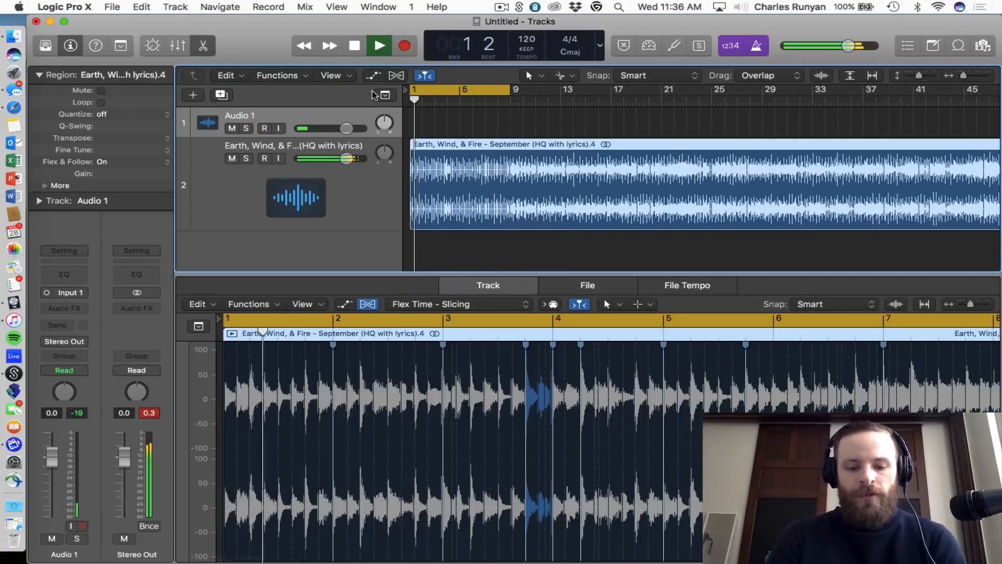
key(space)
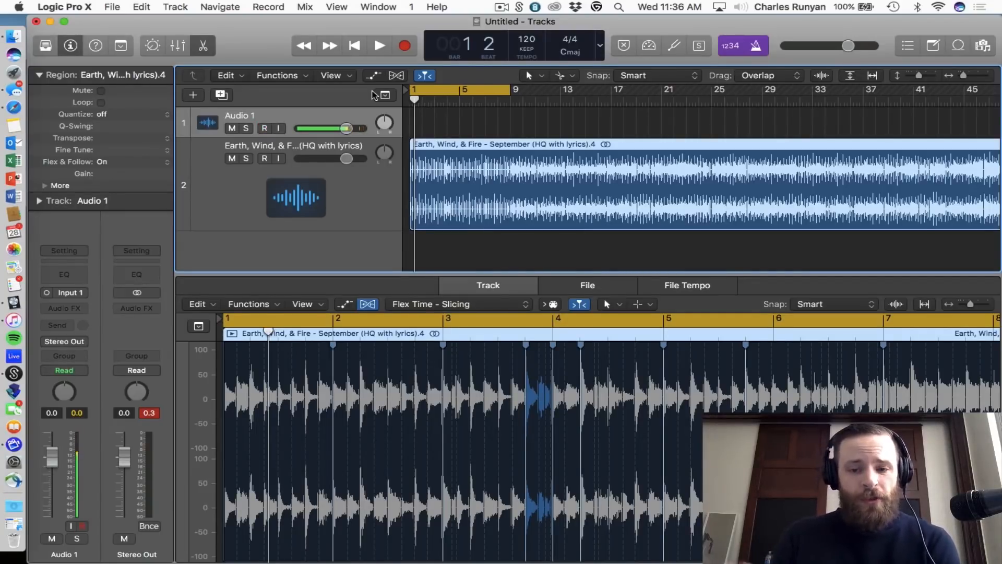
scroll(676, 378, up, 10)
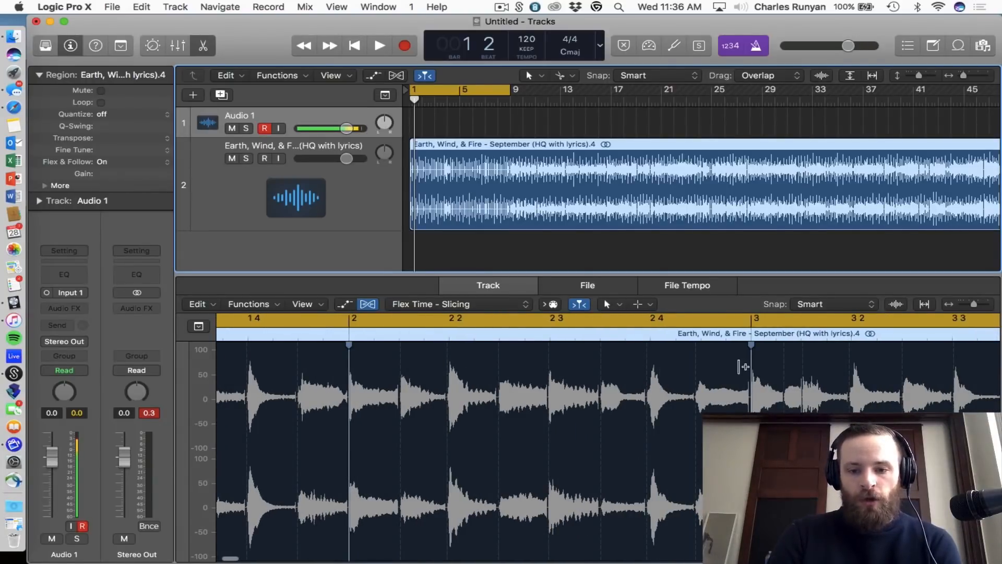
click(752, 339)
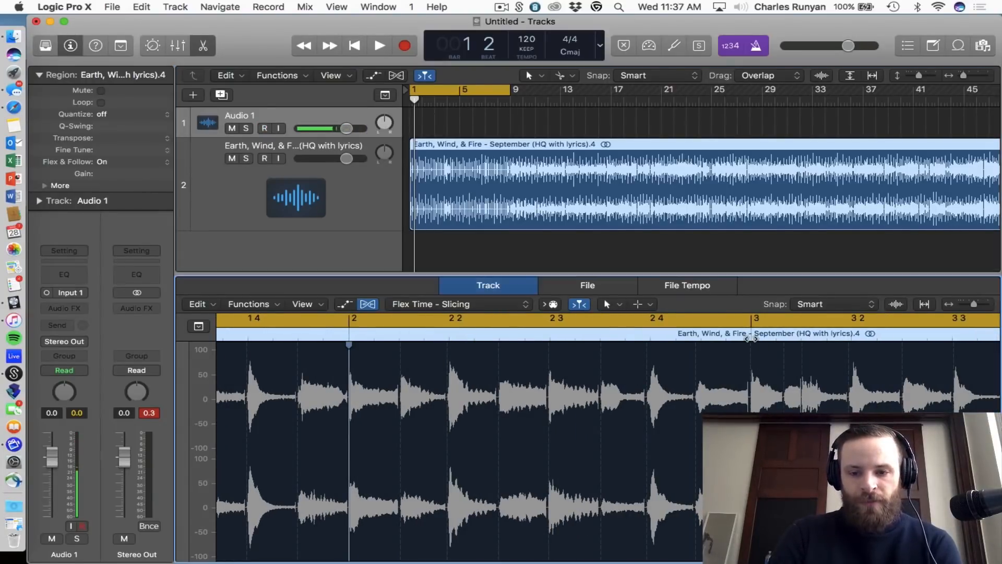
- Remove the flex markers beyond bar 5 from the song's region
scroll(783, 380, down, 10)
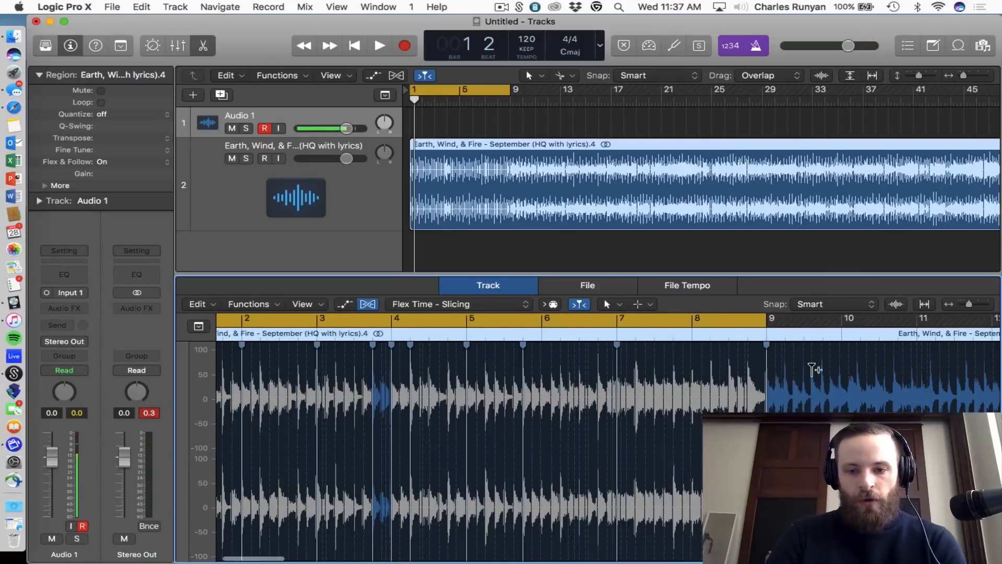
scroll(813, 370, up, 6)
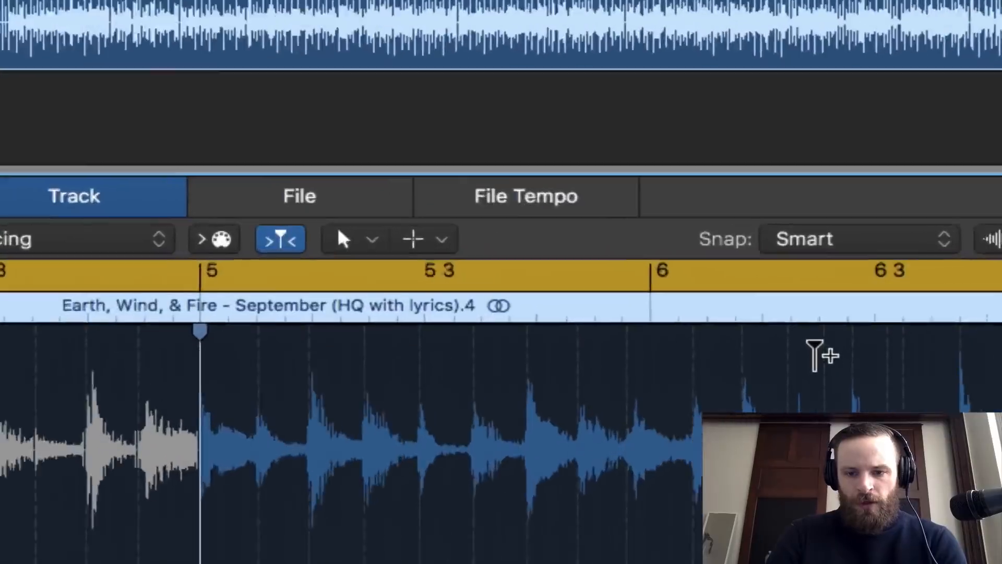
scroll(545, 391, left, 5)
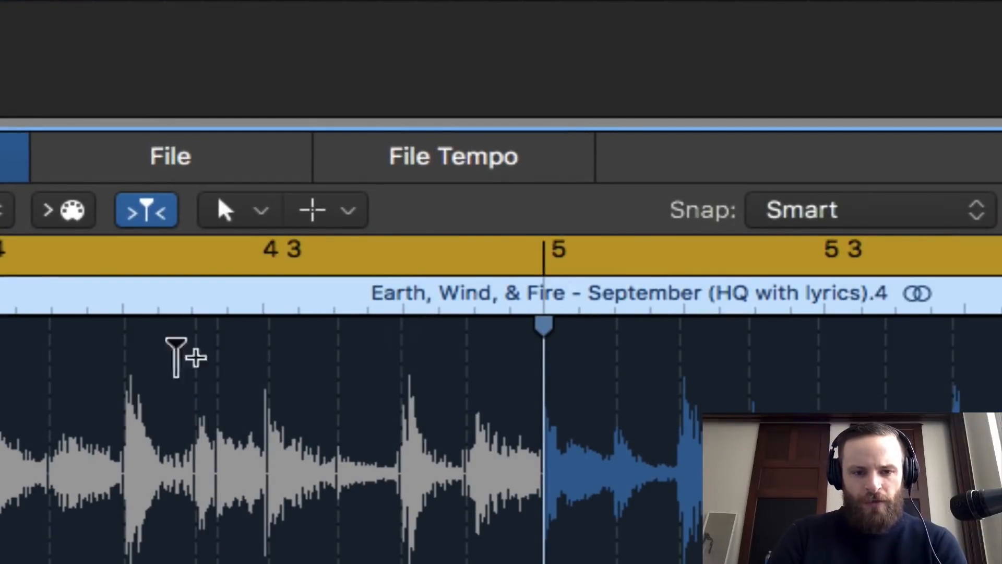
scroll(447, 329, right, 5)
scroll(449, 337, right, 2)
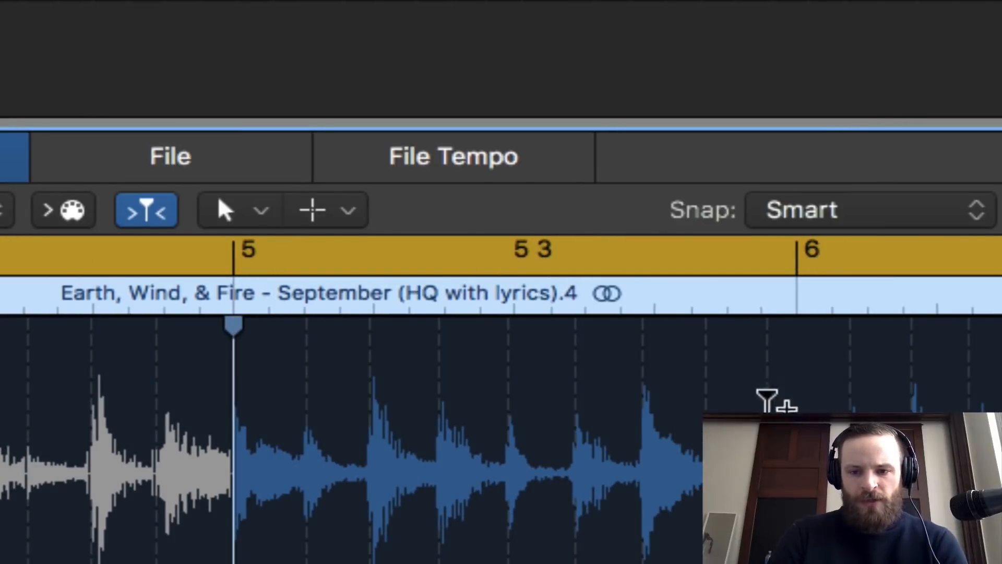
click(789, 359)
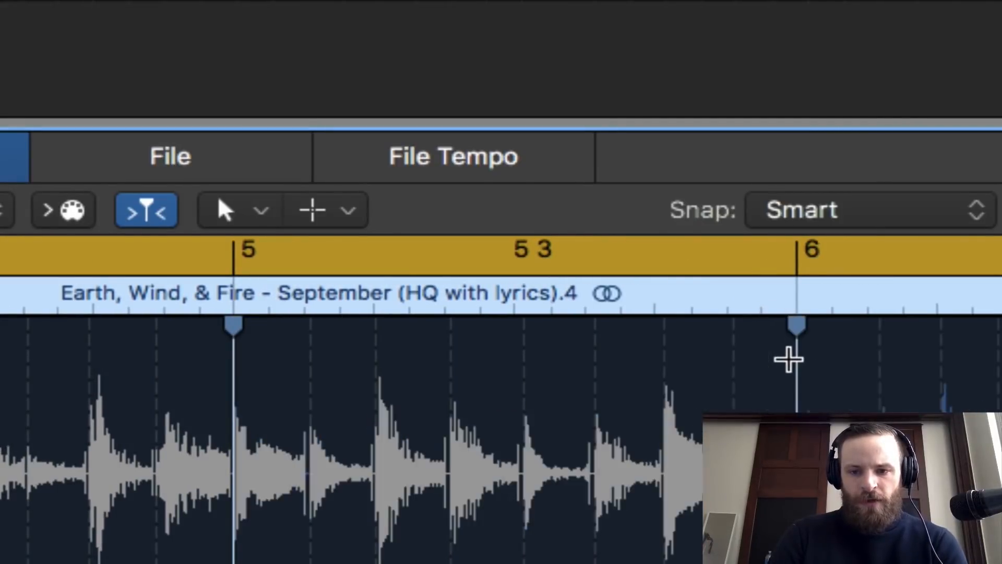
key(super+z)
key(super+shift+z)
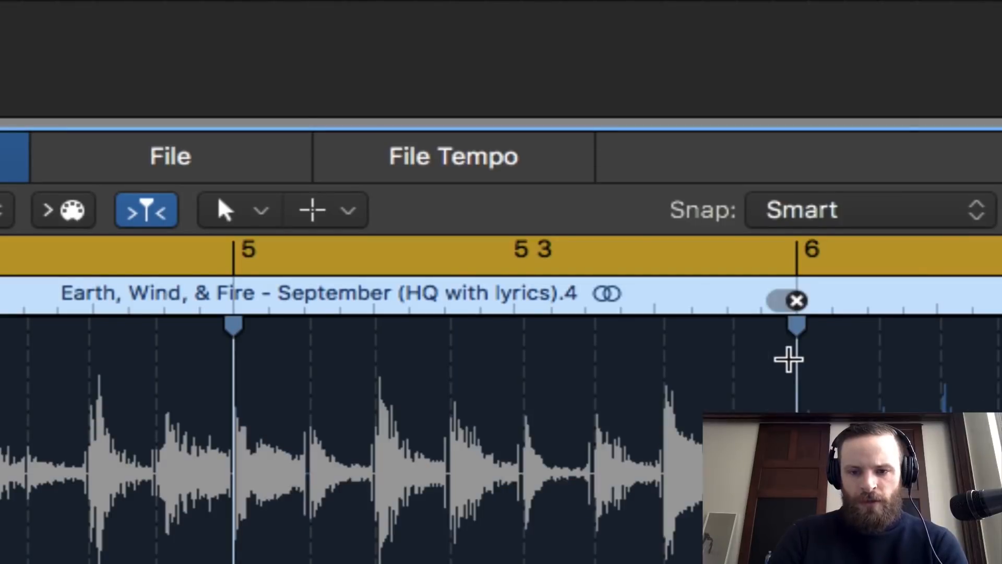
key(super+z)
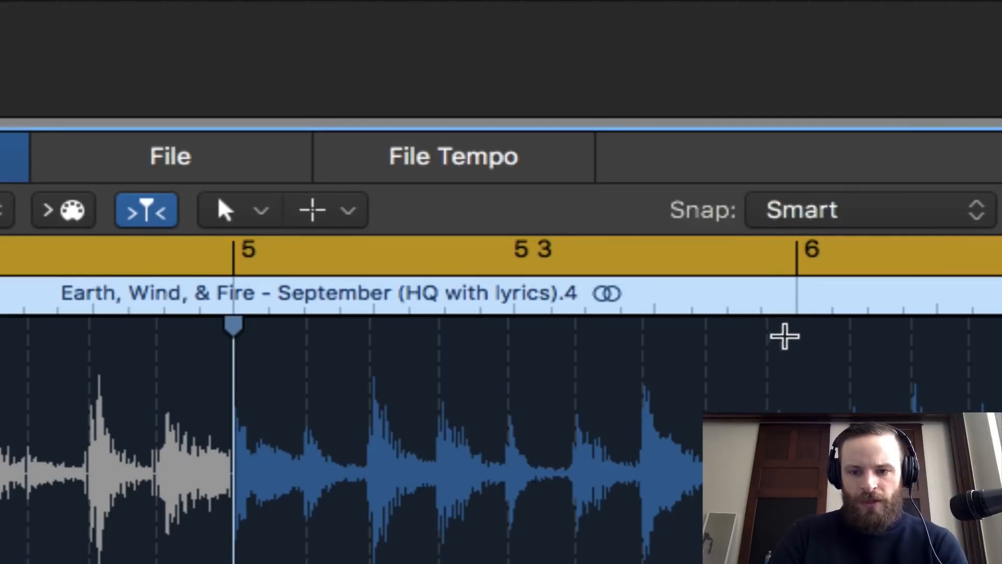
- Add a flex marker aligning the downbeat to bar 6 and another aligning the nearby transient to bar 5 beat 4
click(799, 304)
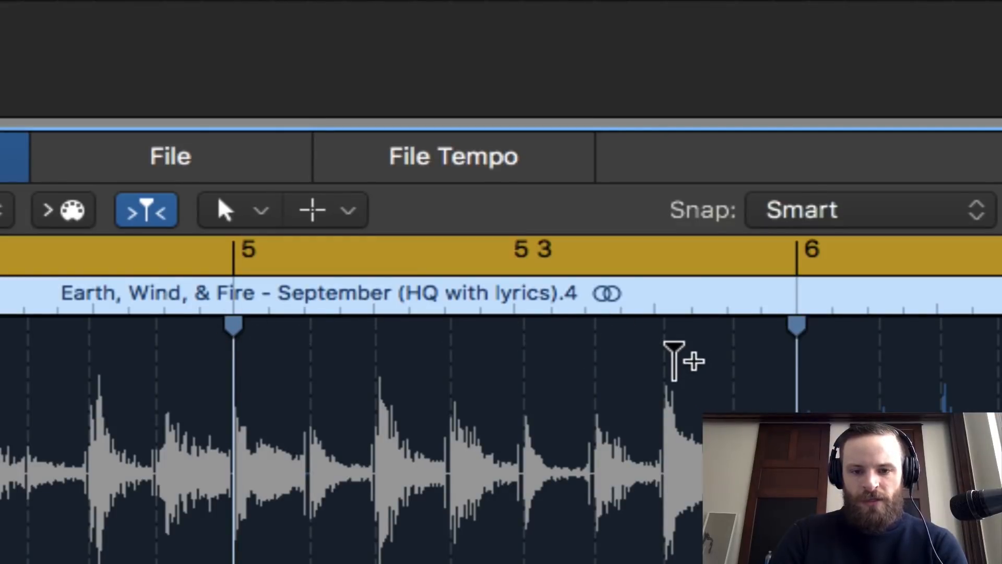
click(664, 360)
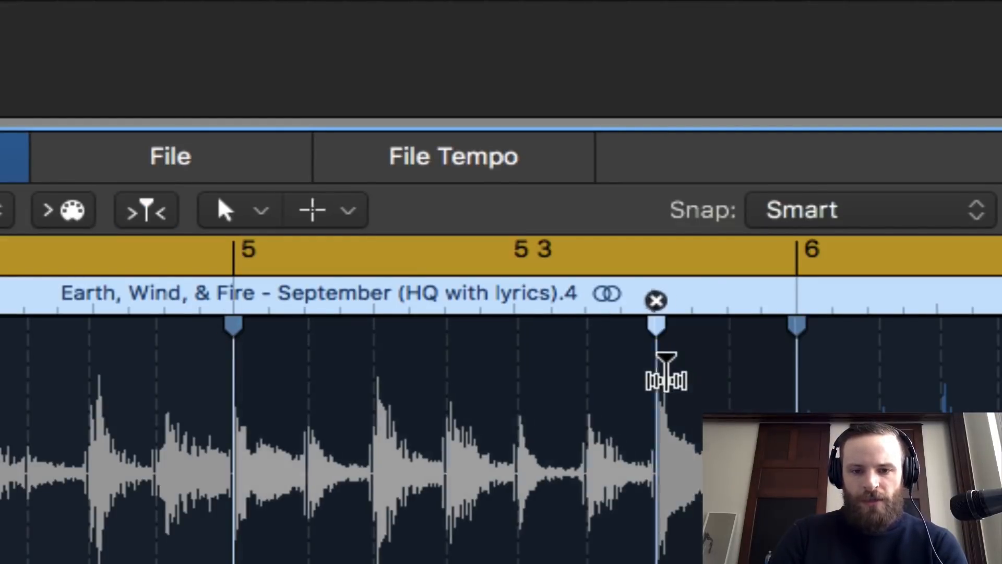
drag(663, 360, 657, 360)
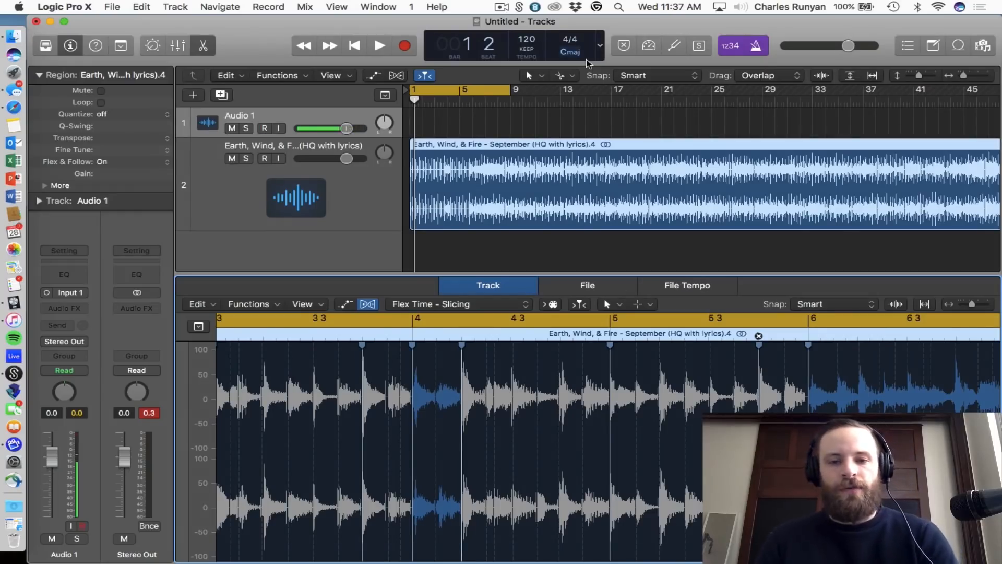
- Audition the loop from bar 1, turn the cycle range off and replay from bar 3
key(space)
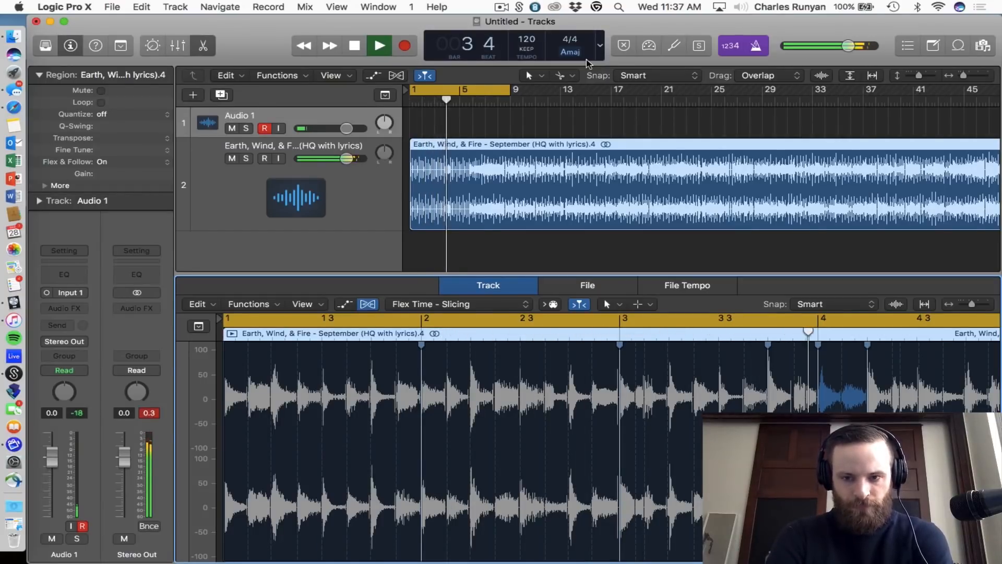
key(space)
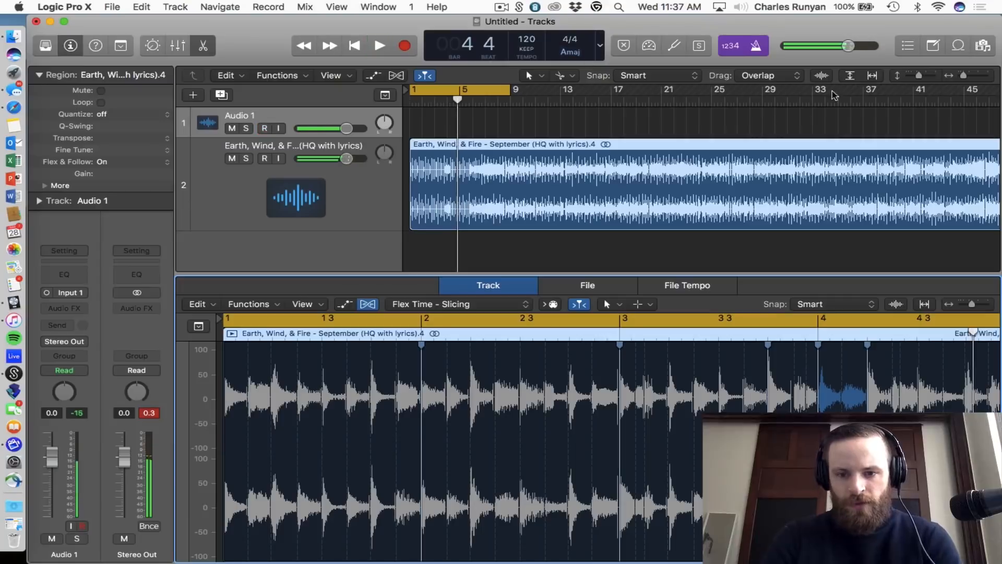
key(c)
click(619, 328)
key(space)
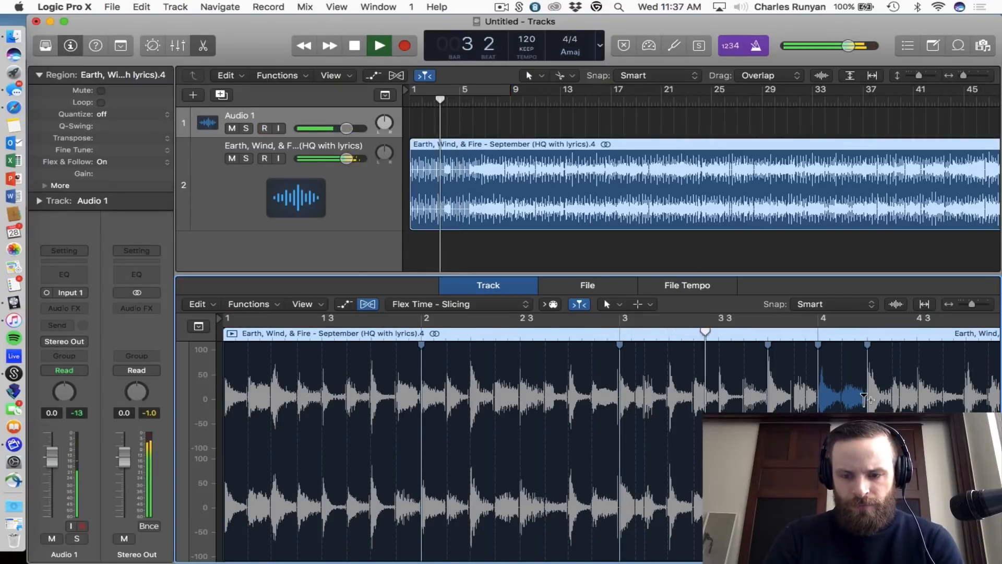
- Replay the passage from just before bar 3 beat 4 and delete the flex marker at bar 4
scroll(890, 376, up, 10)
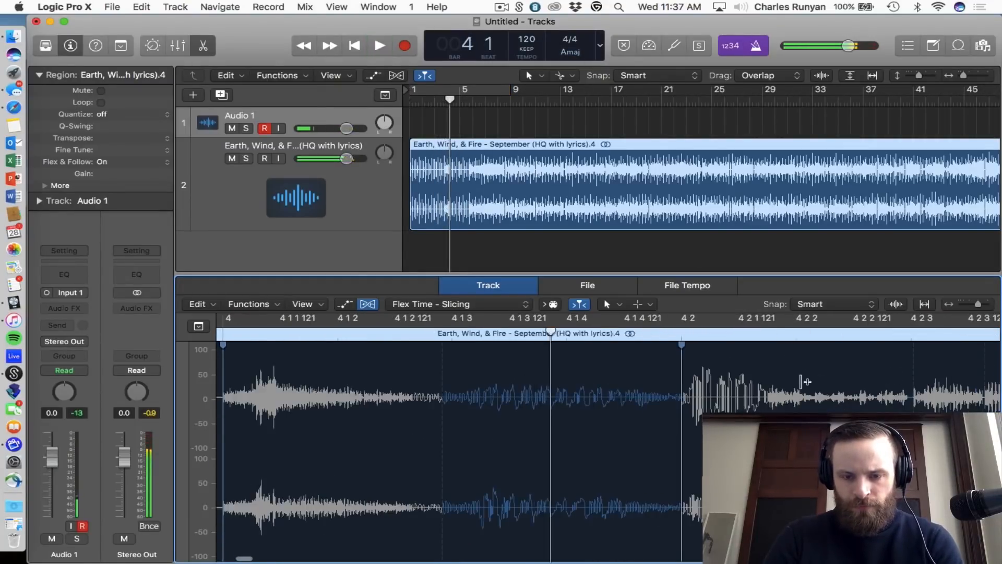
key(super+Left)
key(super+Left)
scroll(412, 336, left, 5)
click(281, 332)
key(space)
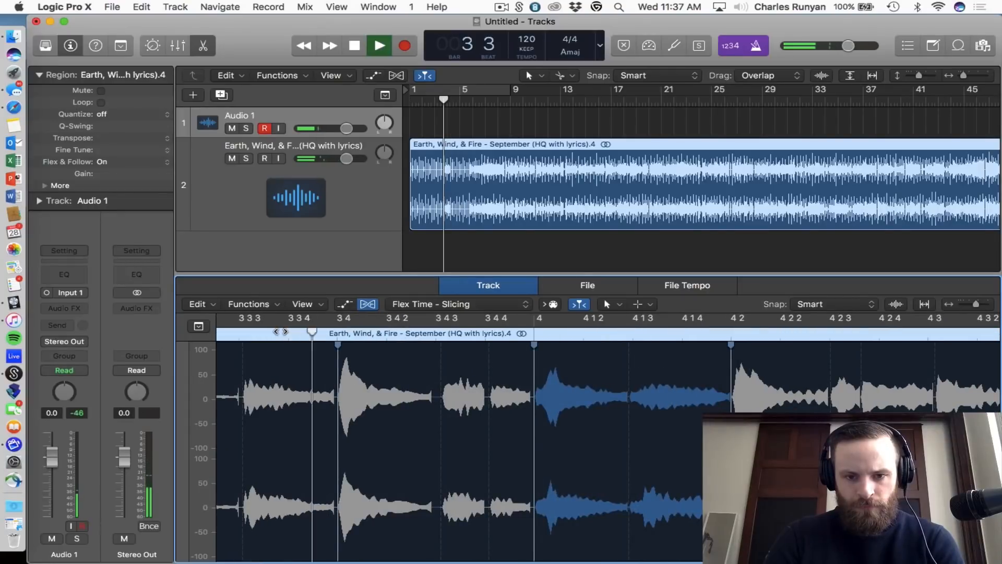
click(535, 335)
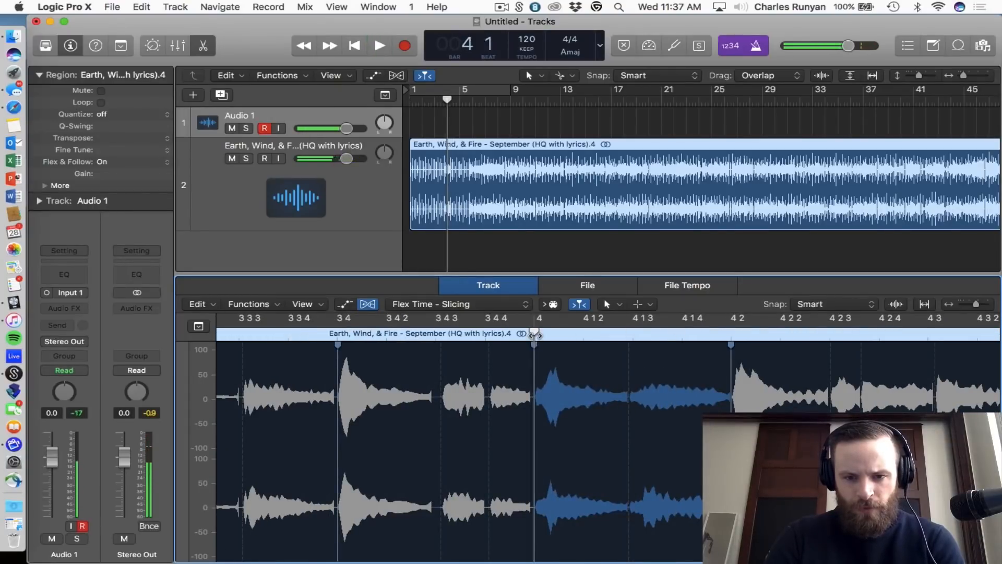
double_click(534, 343)
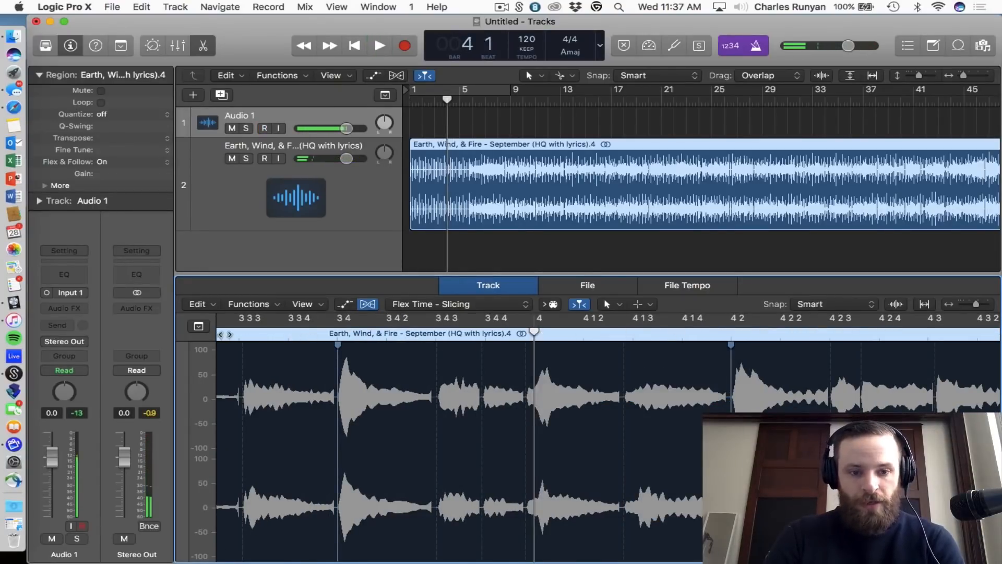
- Audition the song from bar 4 past bar 6 and turn the cycle range on
key(space)
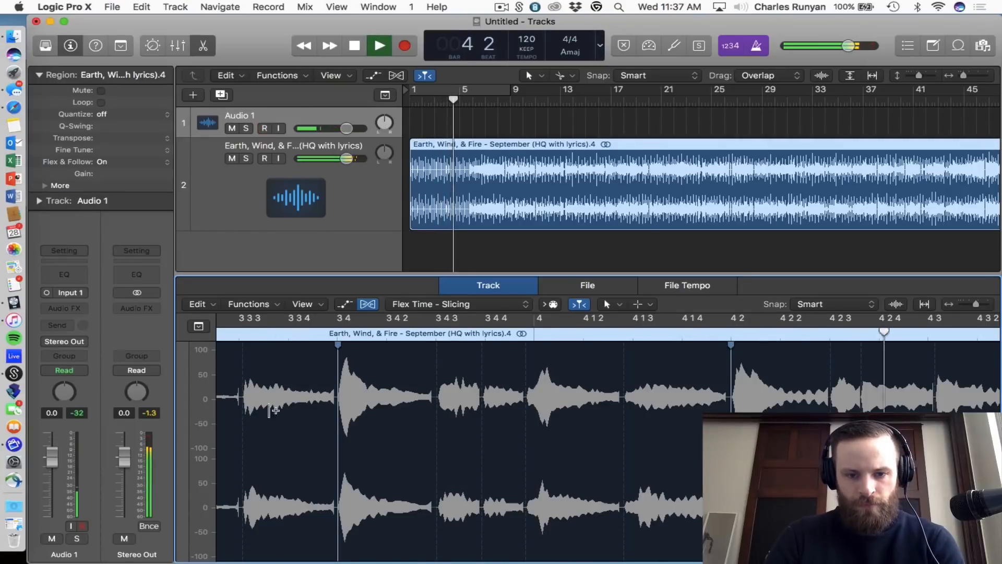
key(super+Left)
key(super+Left)
key(super+Left)
key(super+Left)
key(super+Left)
key(super+Left)
key(super+Left)
key(super+Left)
key(c)
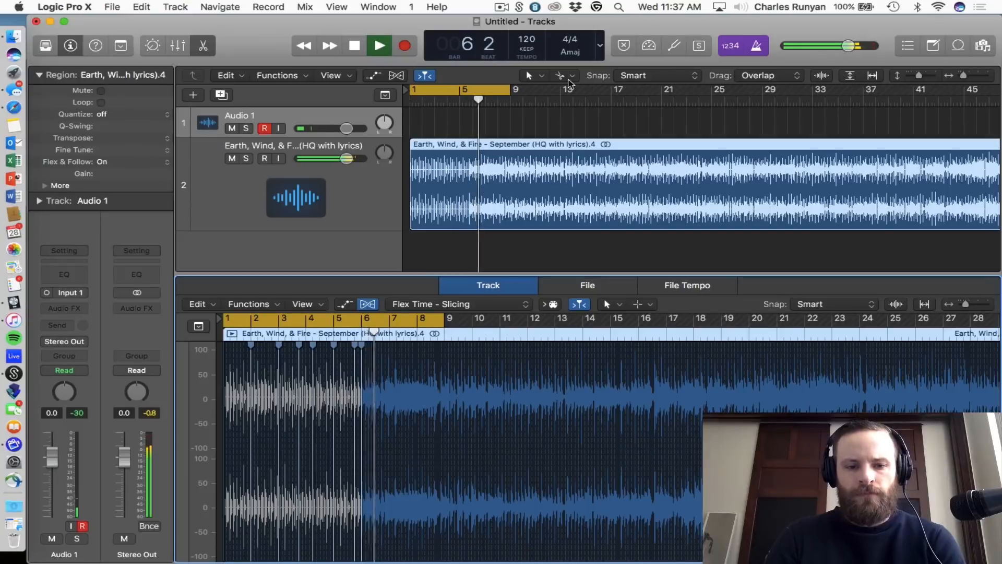
- Replay from about bar 5 beat 2 with the cycle off and add a flex marker aligning the downbeat near bar 7 to bar 7
double_click(342, 323)
key(super+Right)
key(super+Right)
key(super+Right)
key(super+Right)
key(super+Right)
key(super+Right)
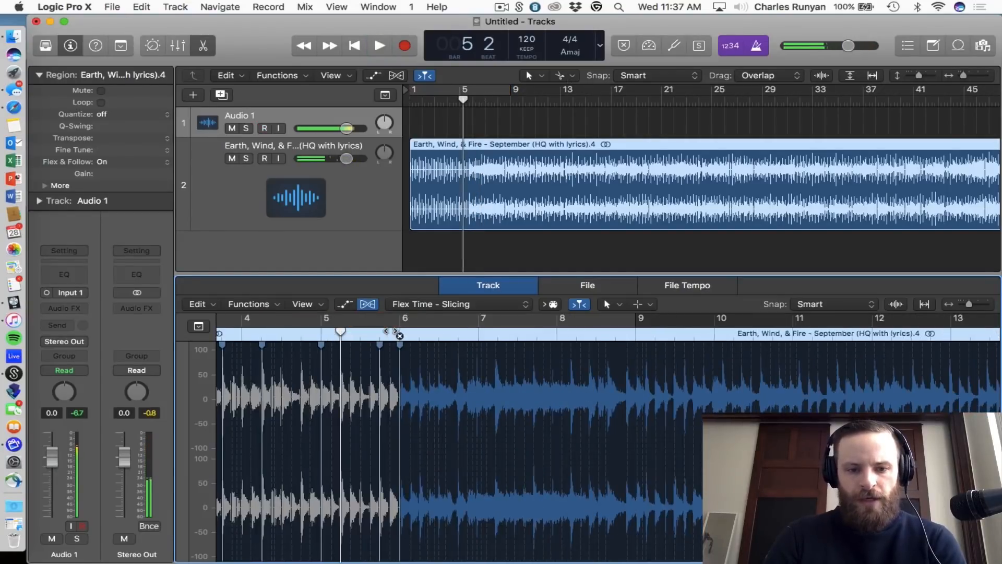
key(super+Right)
key(super+Right)
key(space)
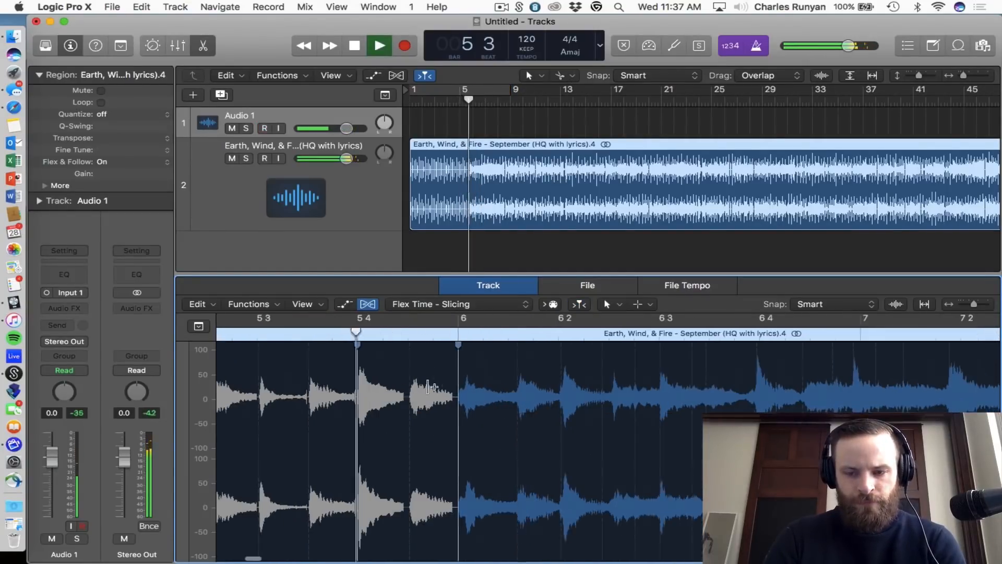
key(space)
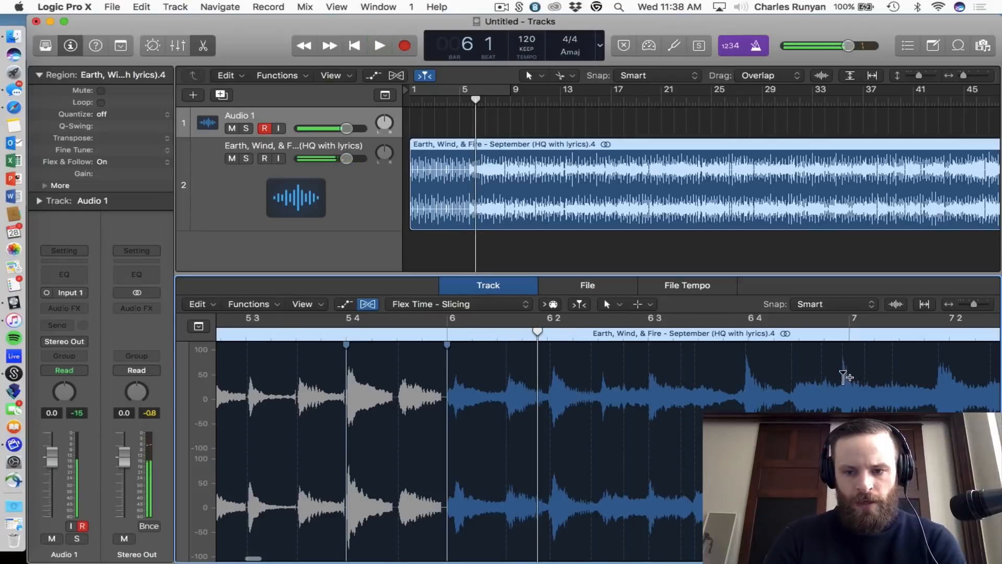
drag(844, 377, 850, 380)
- Audition the passage from bar 5 beat 3, delete the flex marker at bar 6 and resume playback
click(246, 333)
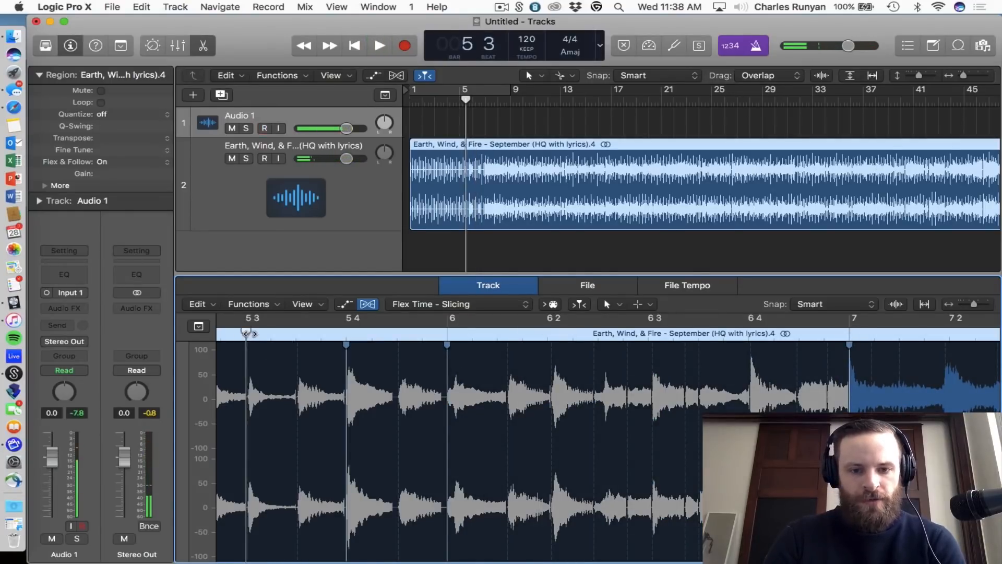
key(space)
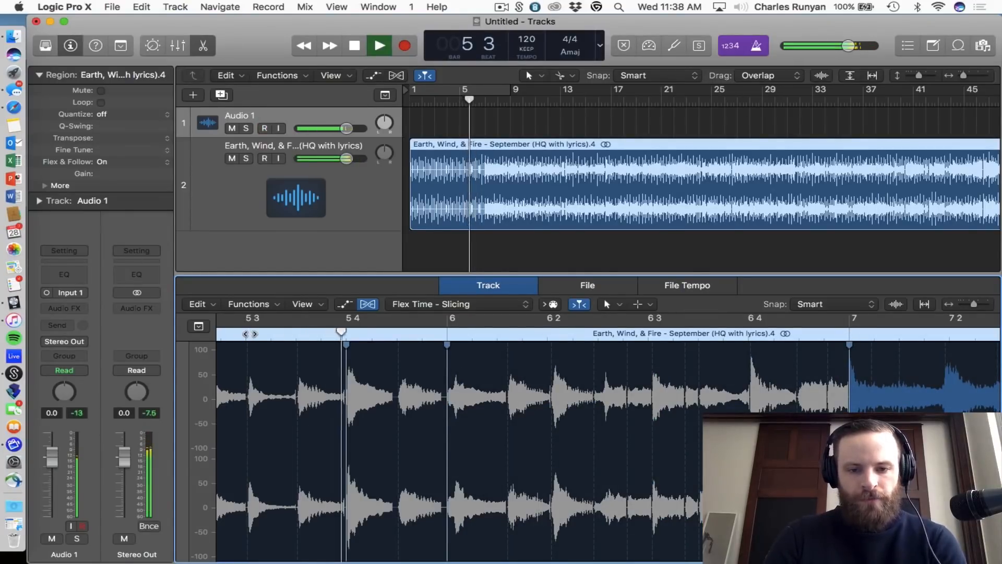
key(space)
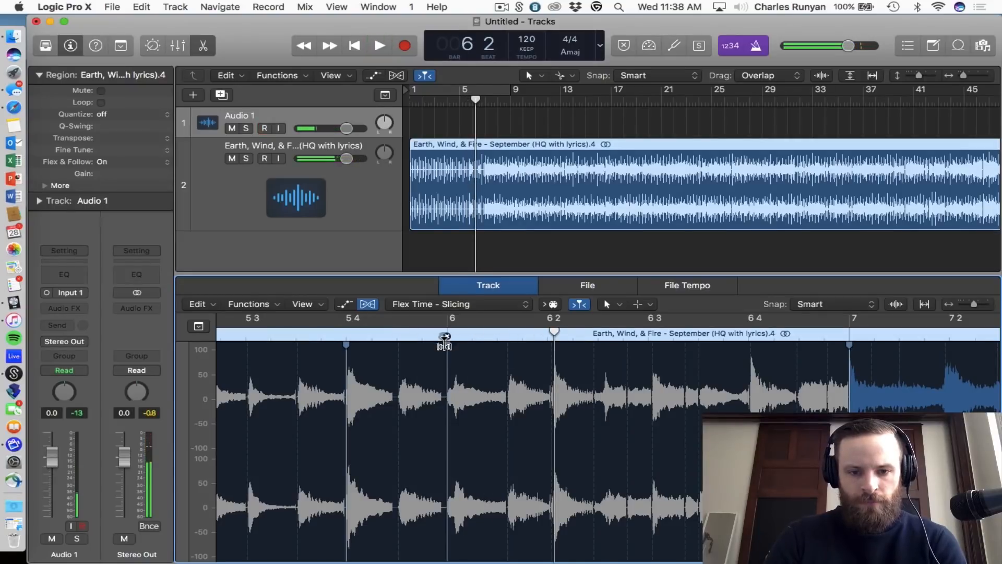
click(445, 337)
key(space)
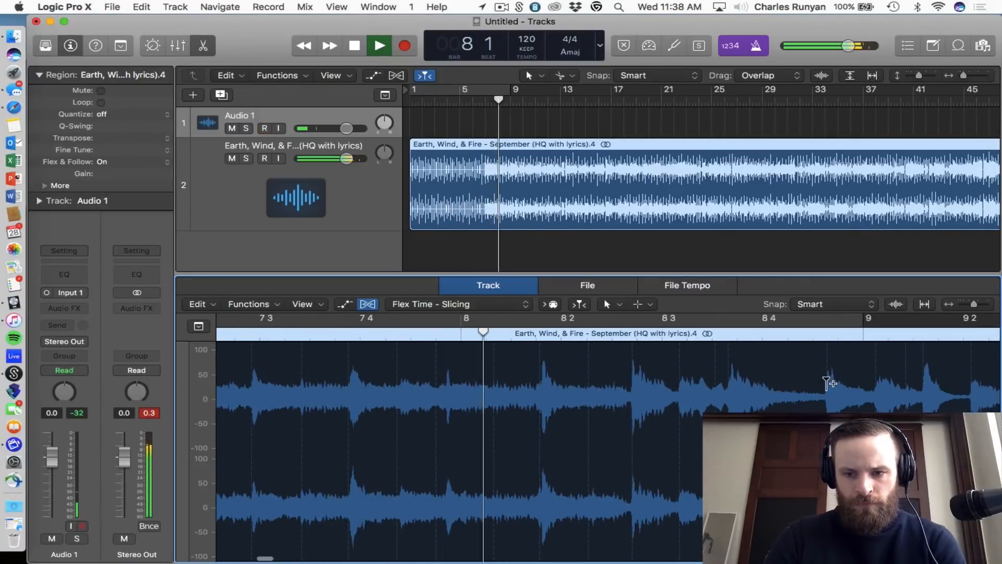
- Add a flex marker pulling the downbeat before bar 9 onto bar 9 and replay from about bar 7
key(space)
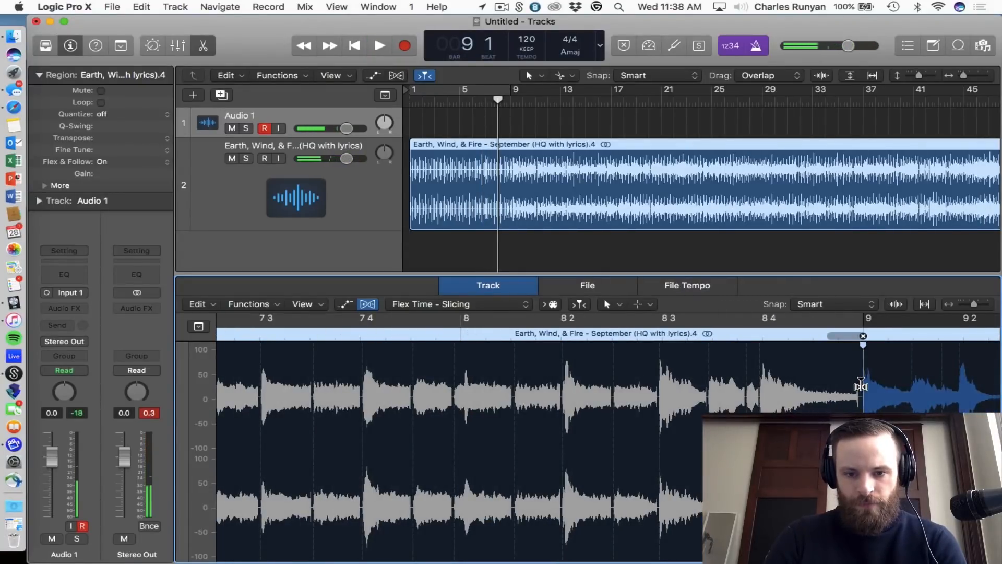
key(comma)
key(space)
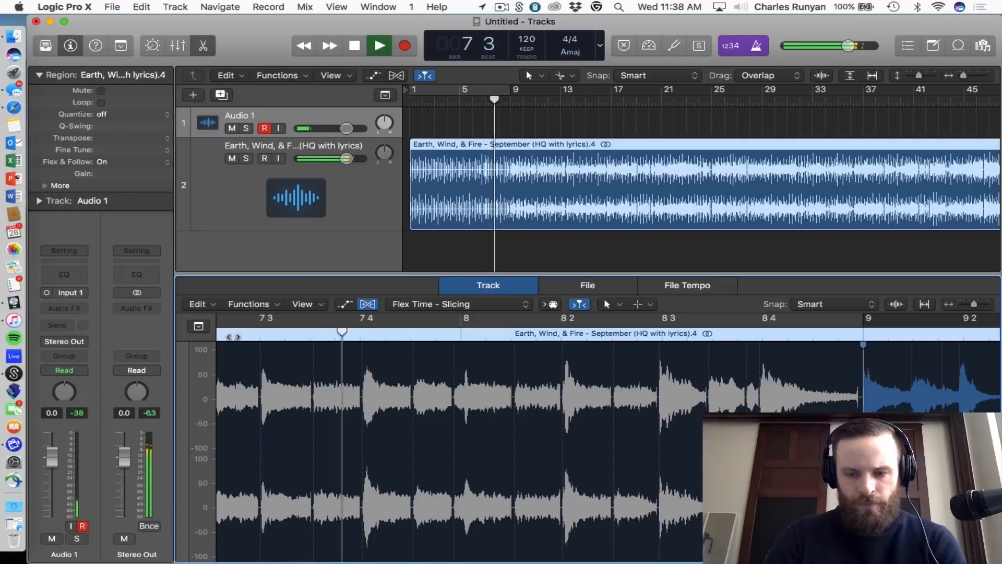
- Turn the bars 1 to 9 cycle range back on and audition the complete loop
key(c)
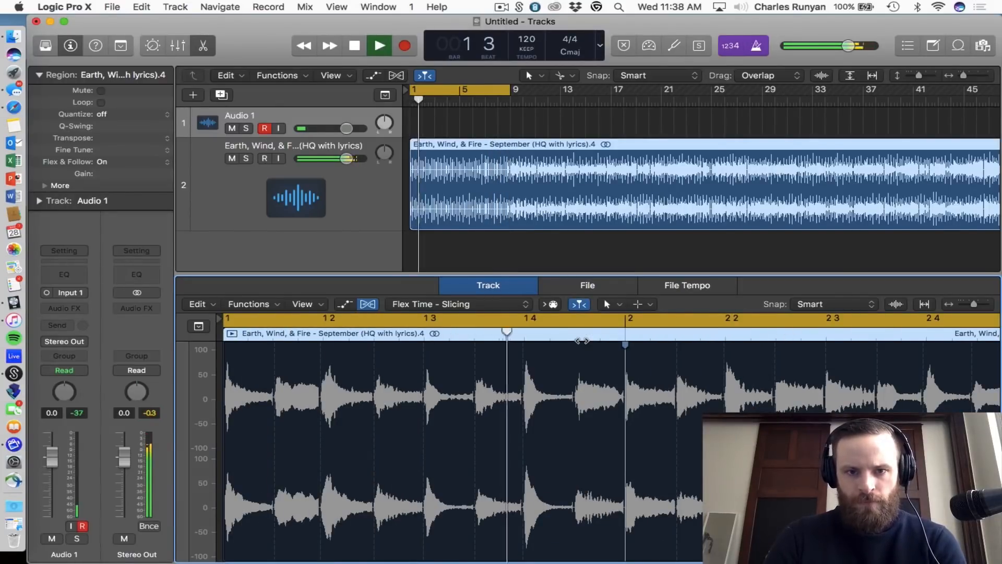
key(space)
key(space)
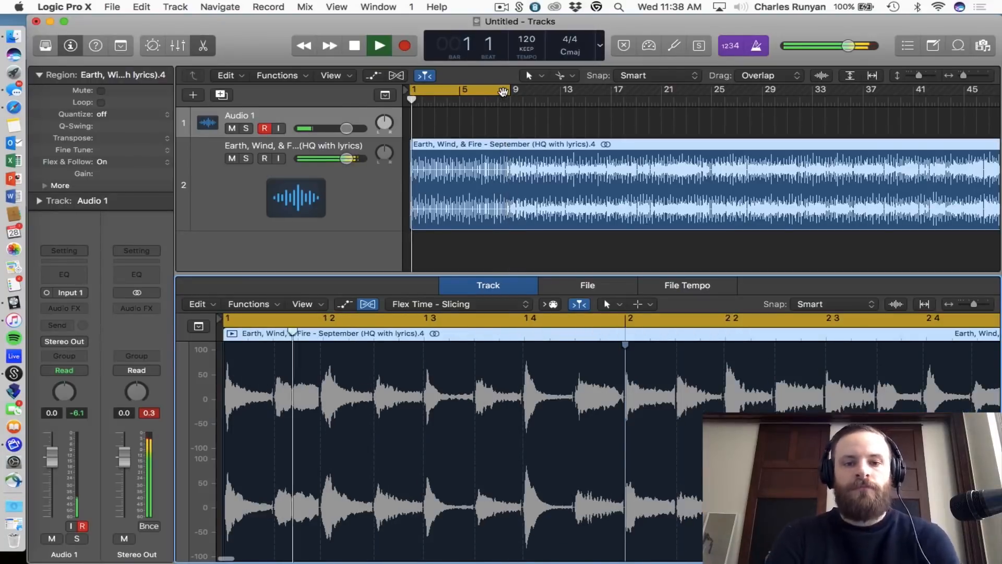
key(space)
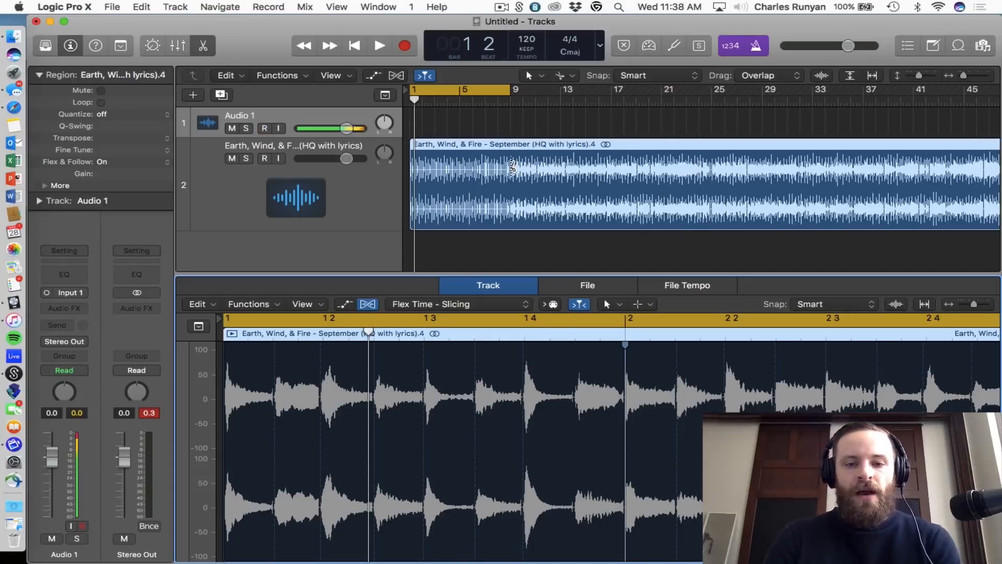
- Split the song region at bar 9, mute the remainder and move it away to about bar 28 beat 3
click(513, 166)
key(ctrl+m)
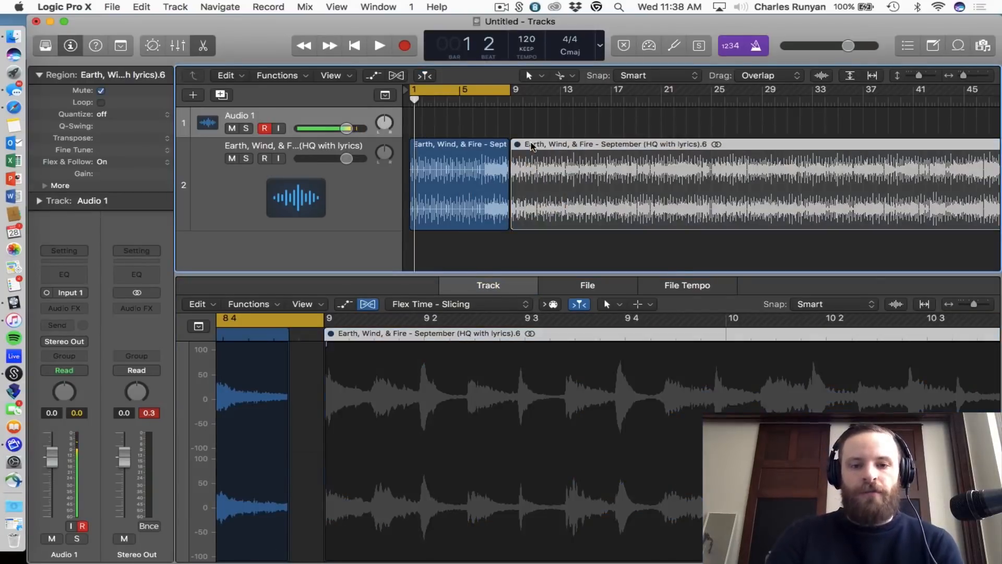
drag(532, 146, 779, 149)
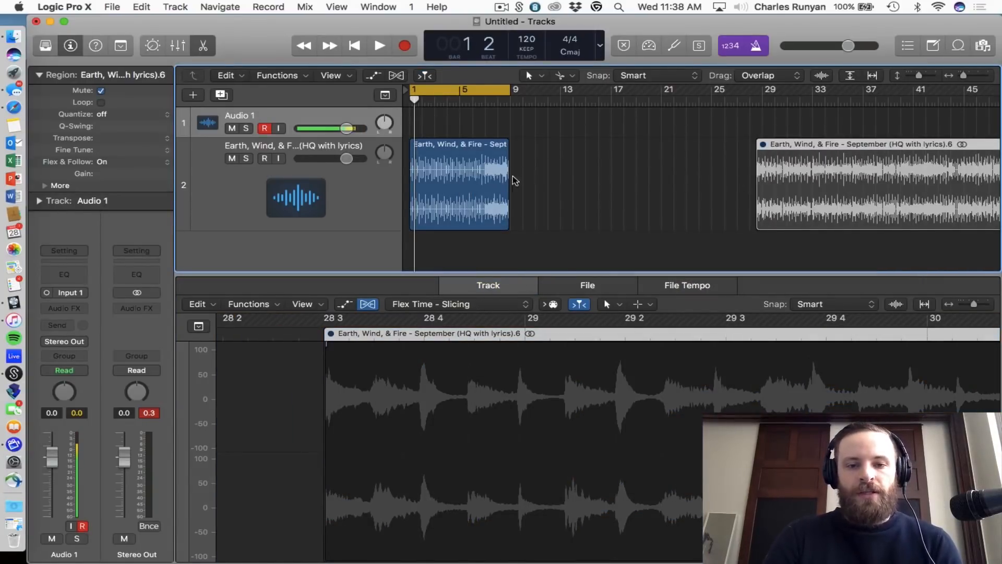
- Set the project's key signature to A major
click(578, 56)
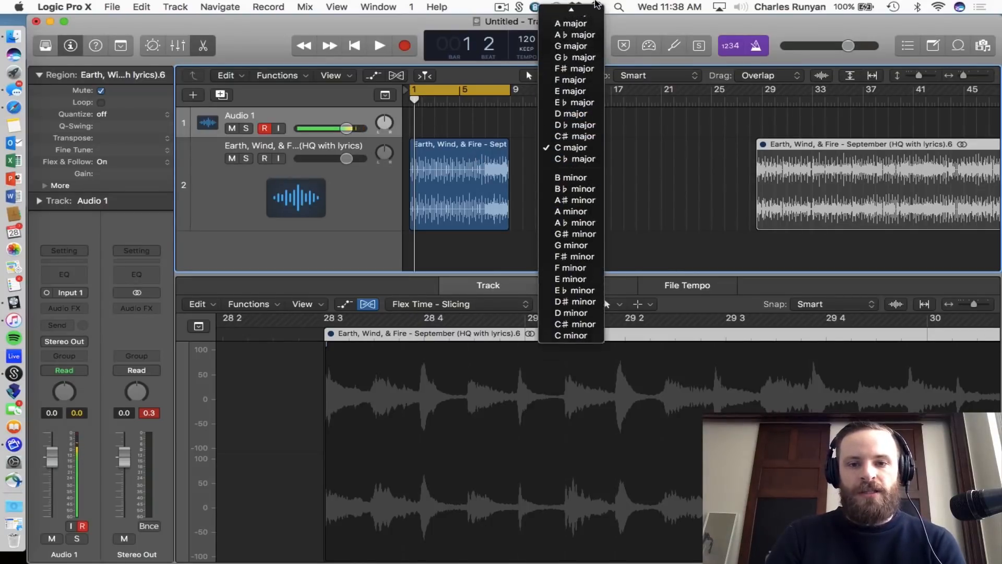
click(575, 35)
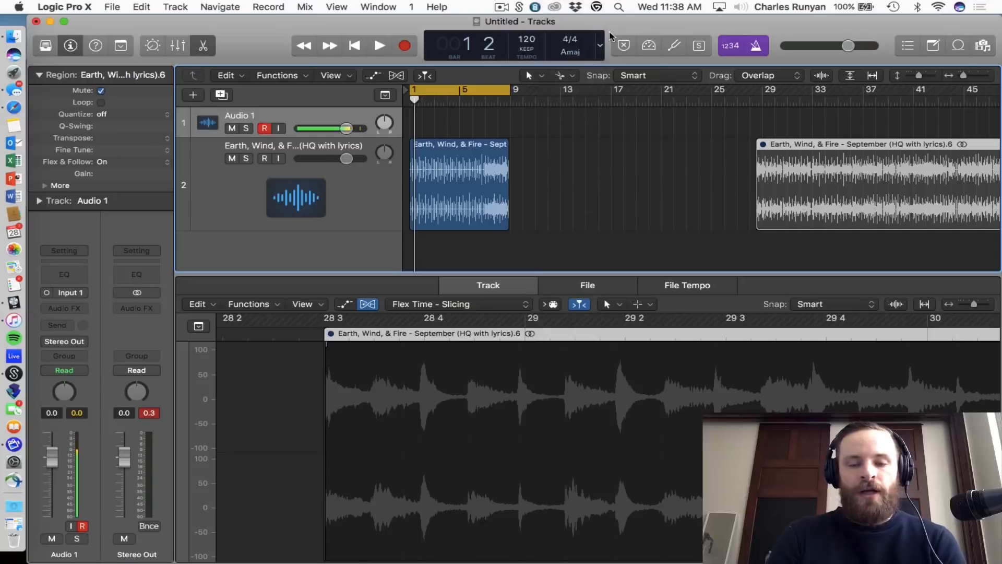
- Create one new software instrument track using the stereo EXS24 sampler as its instrument
click(193, 95)
click(395, 59)
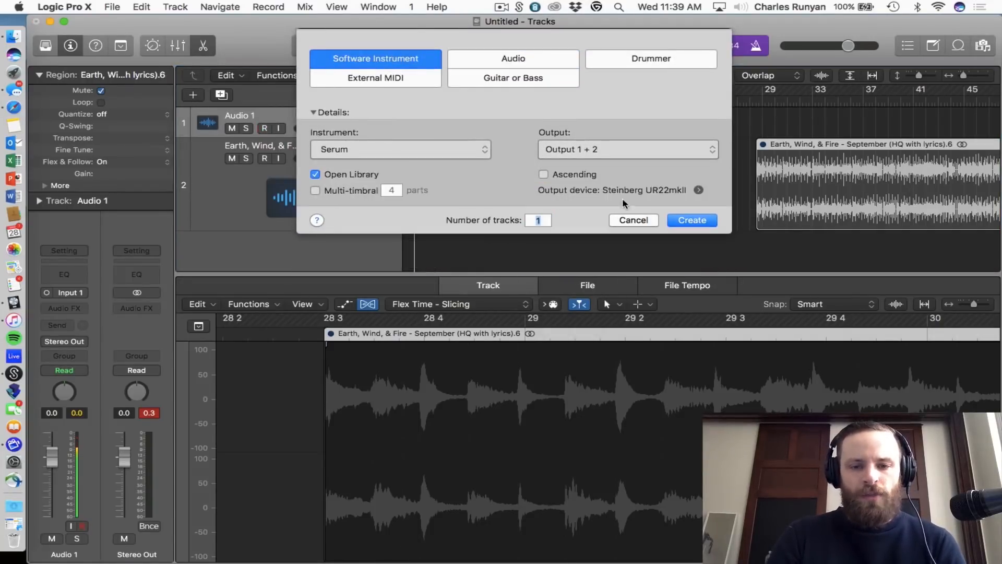
click(411, 153)
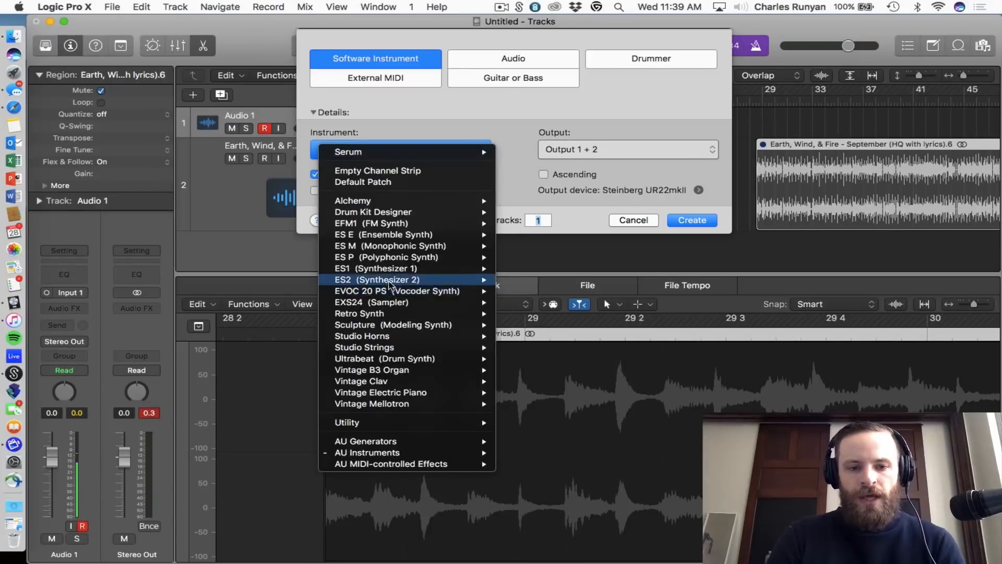
mouse_move(391, 303)
click(570, 315)
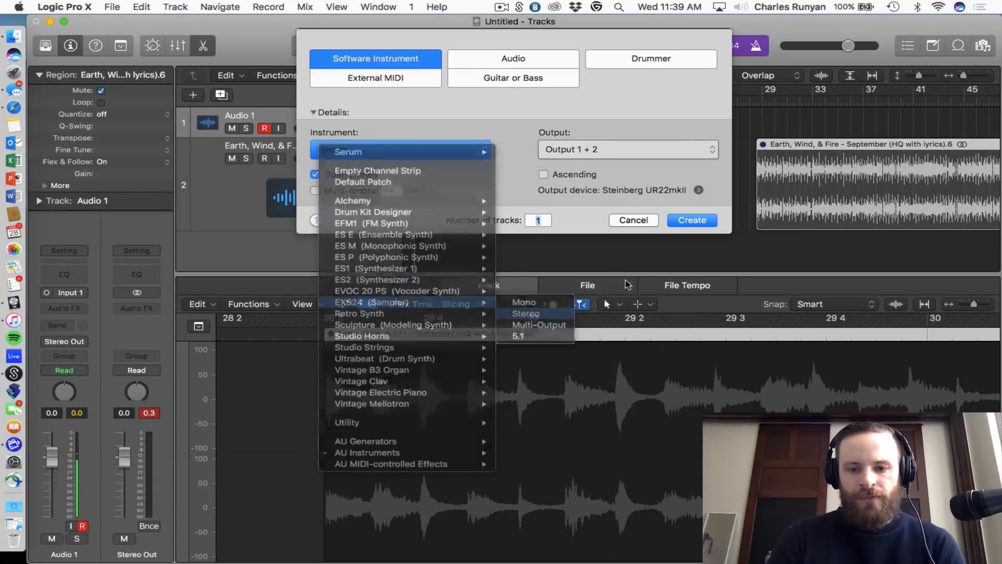
click(688, 219)
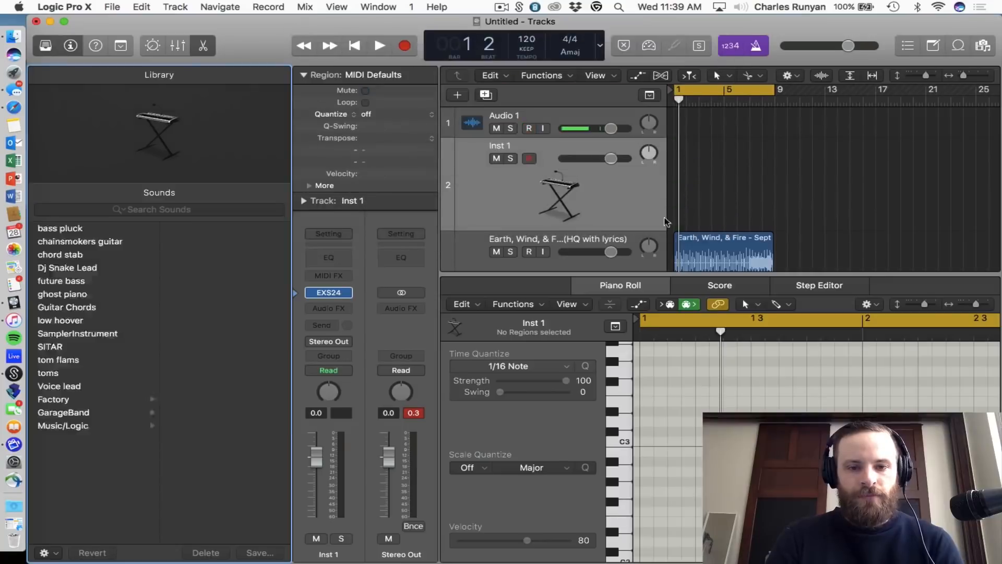
- Load the factory acoustic piano sound Steinway Piano 2 on the new instrument track
click(86, 403)
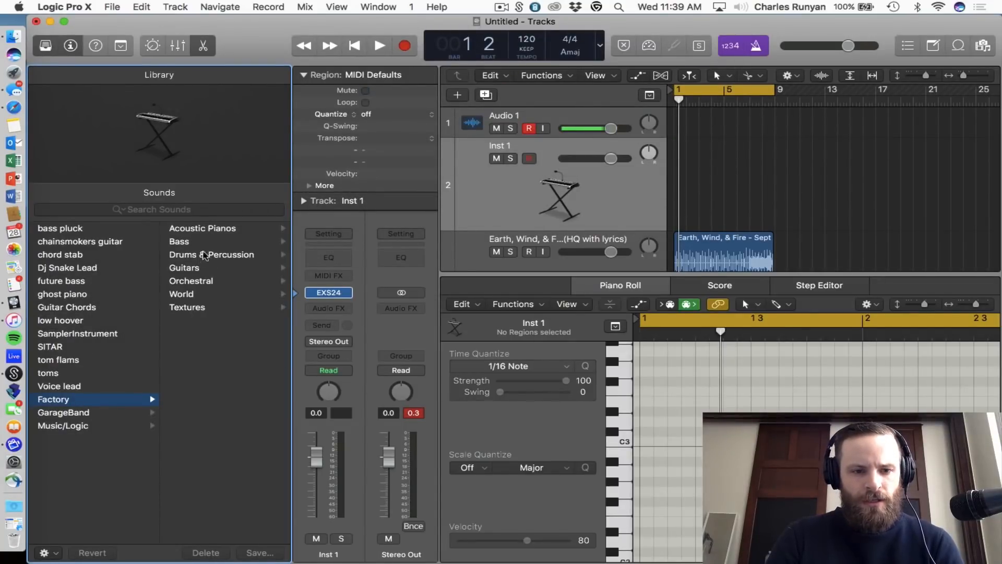
click(202, 228)
click(204, 228)
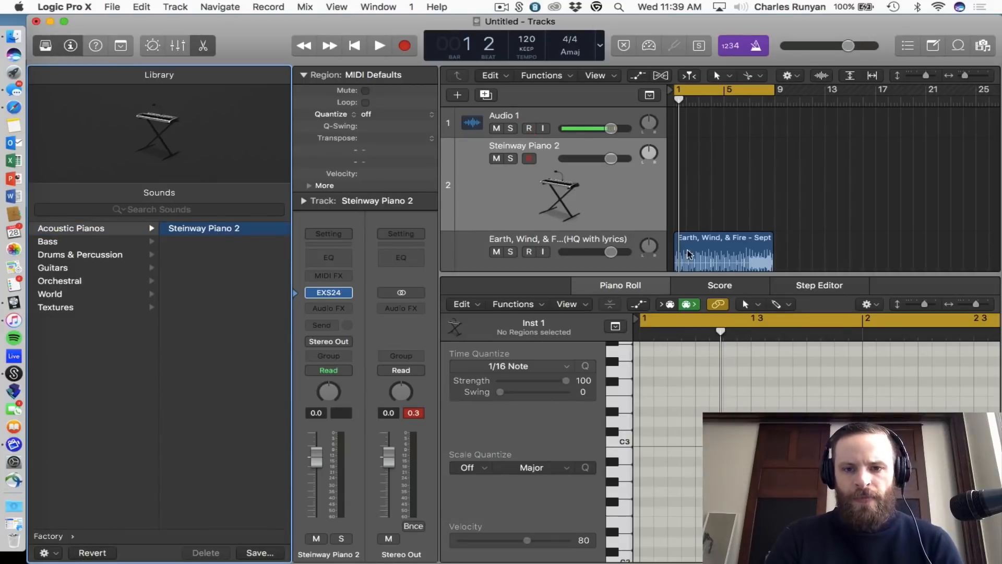
- Show the Musical Typing keyboard, move it clear of the tracks and unmute the Steinway Piano 2 track
key(super+k)
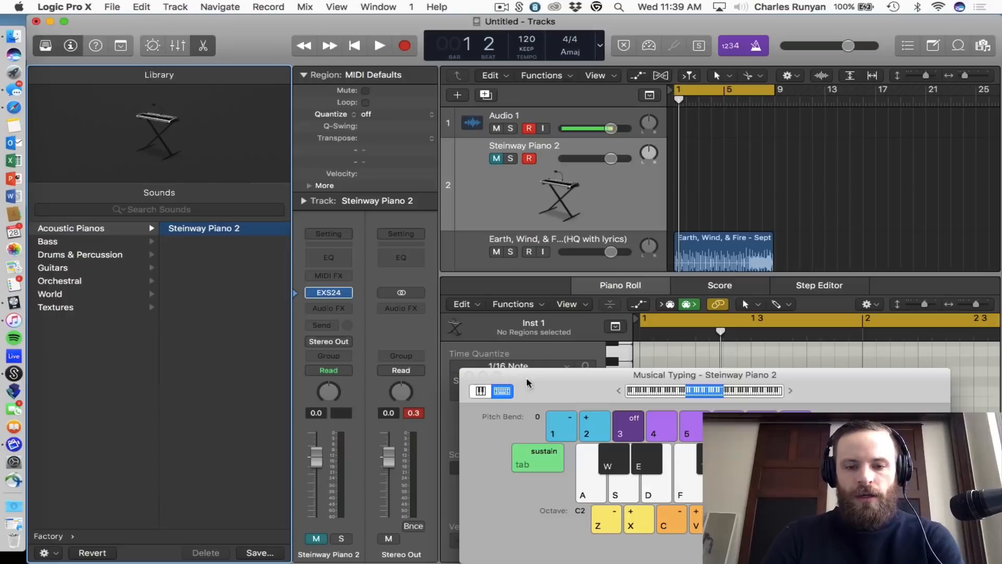
drag(527, 383, 236, 280)
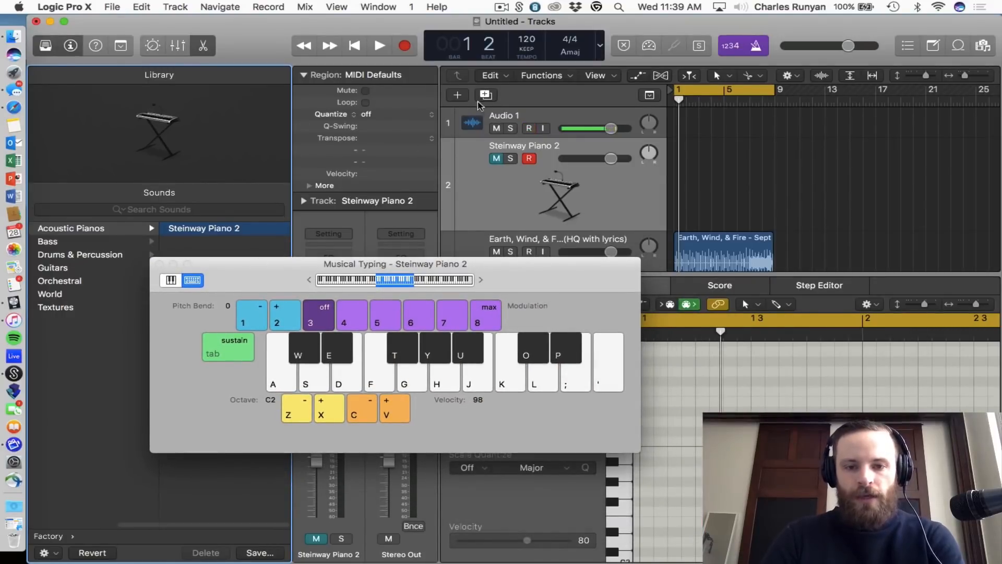
click(496, 159)
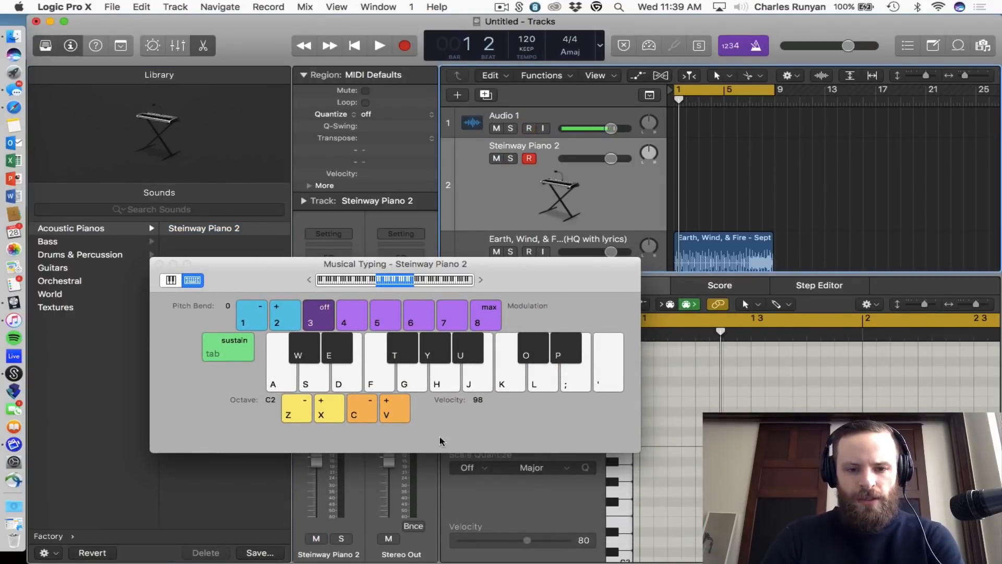
- Play A with C, D, E and C sharp on the Steinway piano to build up the A major chord
click(448, 388)
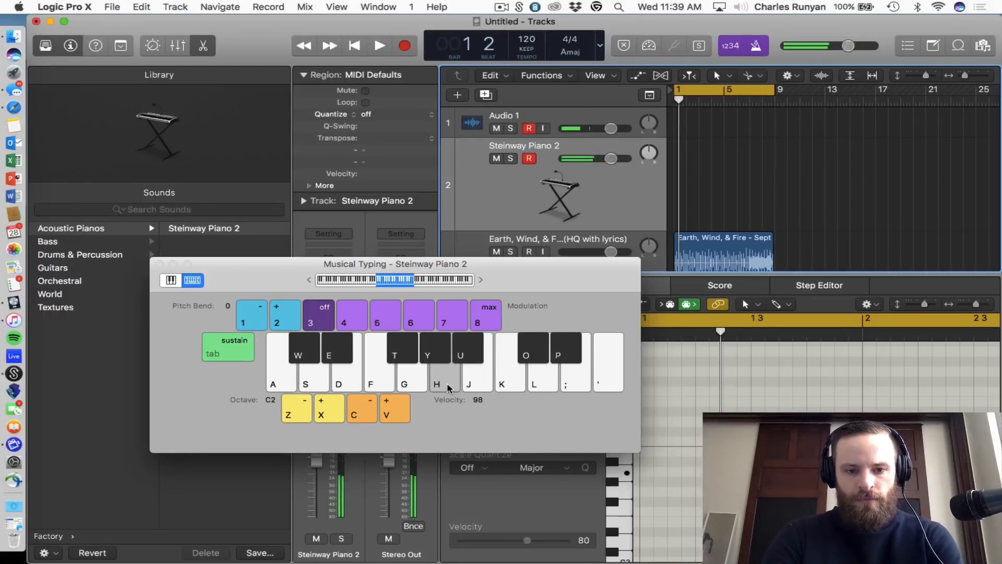
key(a)
key(h)
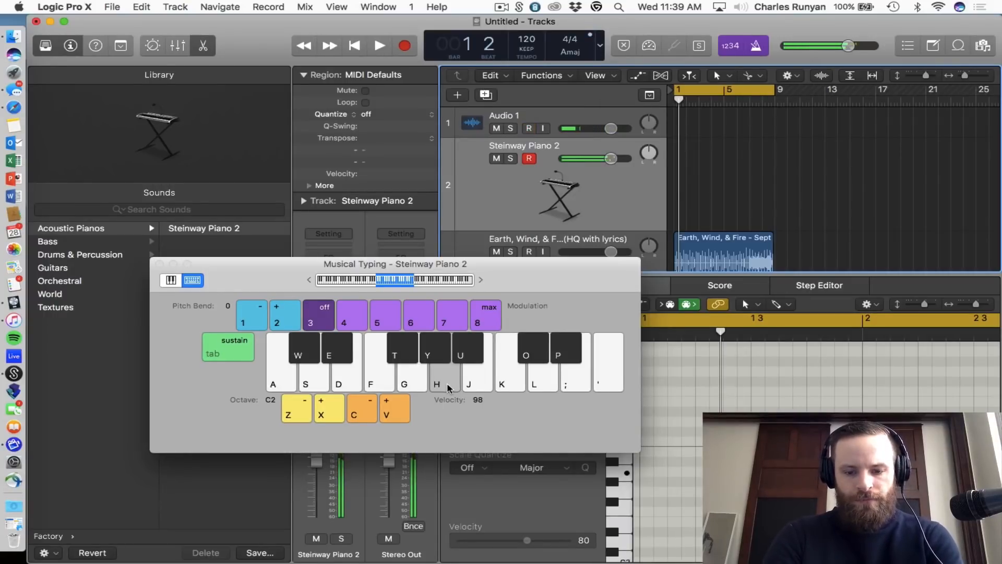
key(k)
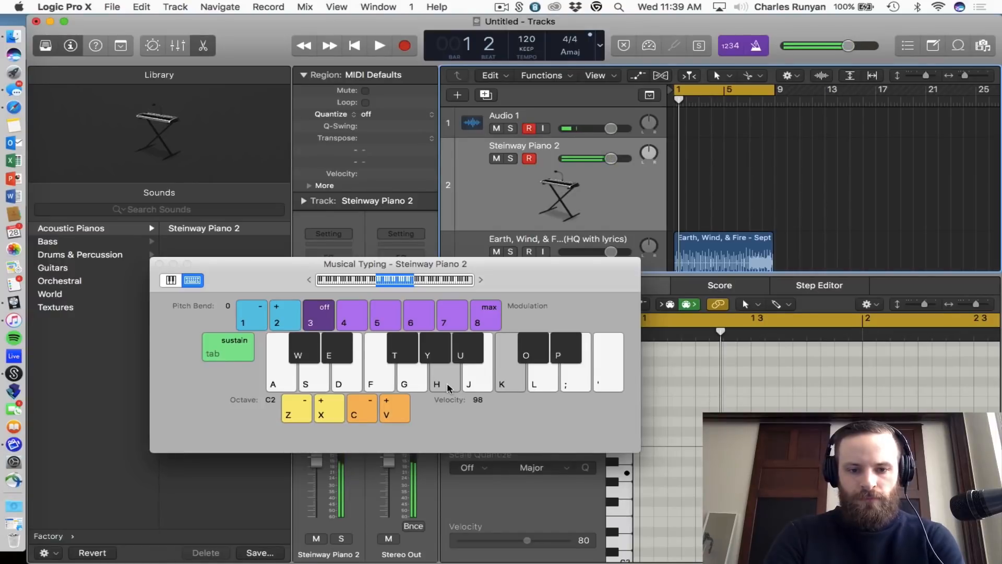
key(l)
key(p)
key(semicolon)
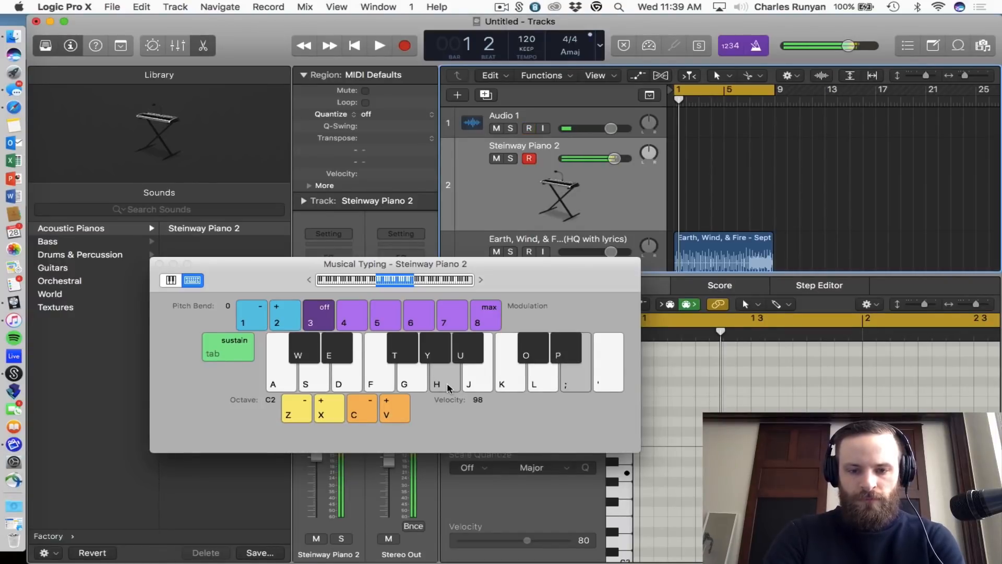
key(k)
key(k)
key(semicolon)
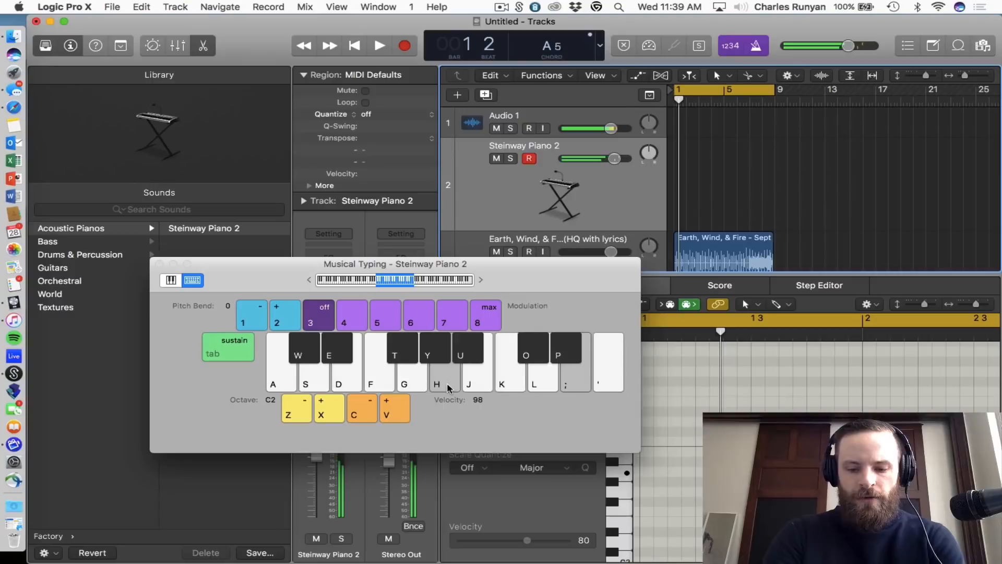
key(k)
key(semicolon)
key(h)
key(o)
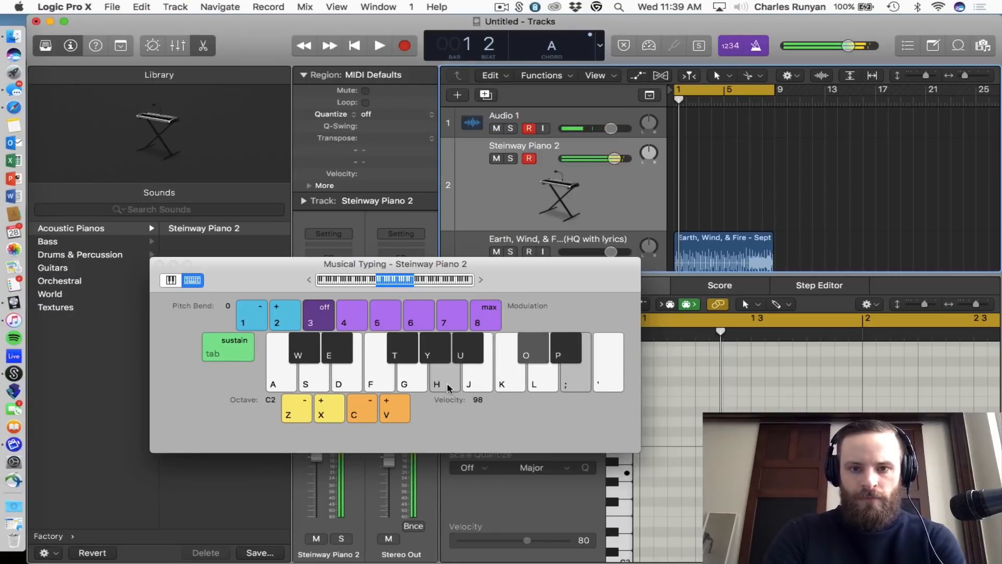
- Play the song from bar 1 while sounding A major chord notes on the piano to check the key, and stop playback
key(space)
key(o)
key(h)
key(semicolon)
key(h)
key(o)
key(semicolon)
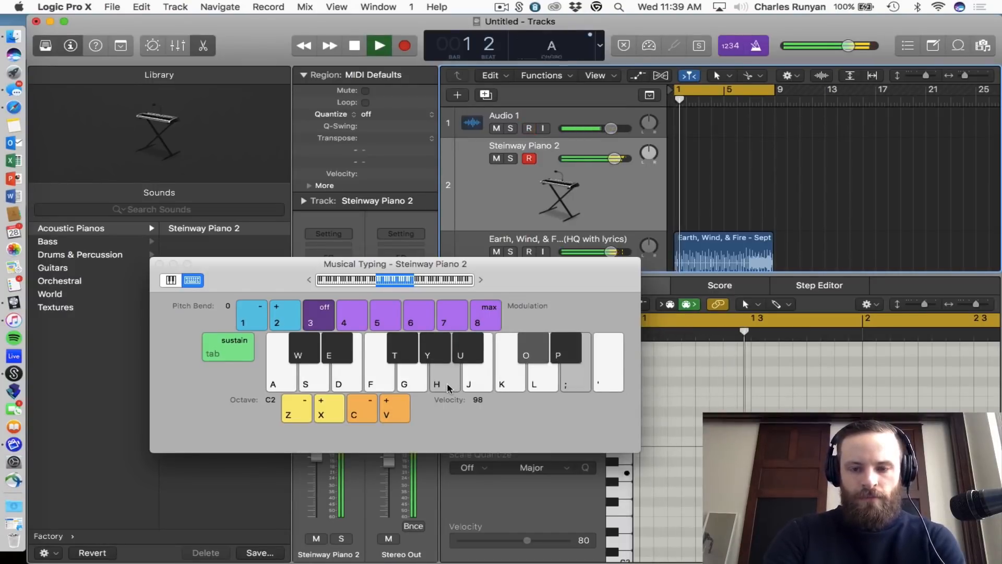
key(o)
key(semicolon)
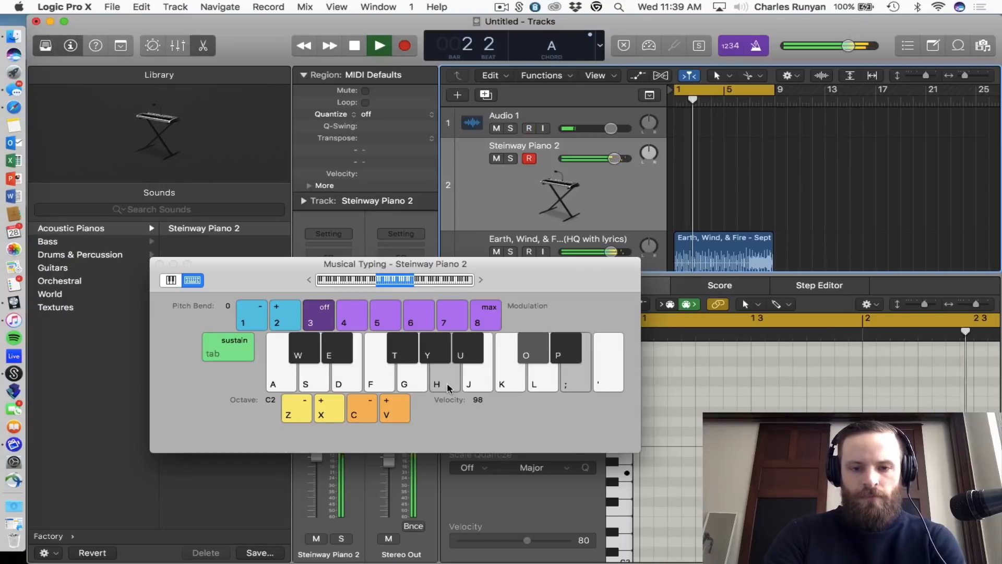
key(o)
key(semicolon)
key(o)
key(semicolon)
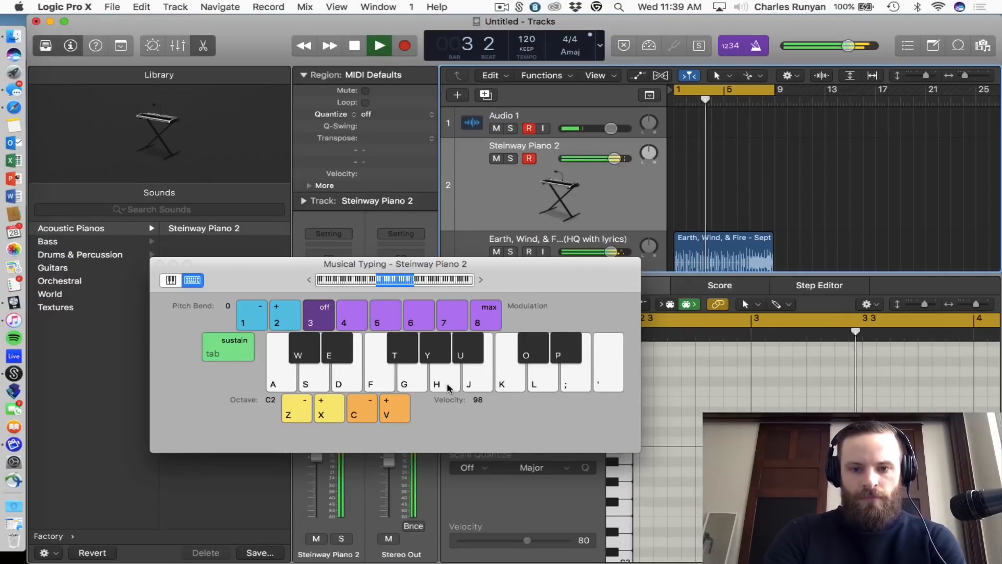
key(h)
key(semicolon)
key(o)
key(semicolon)
key(space)
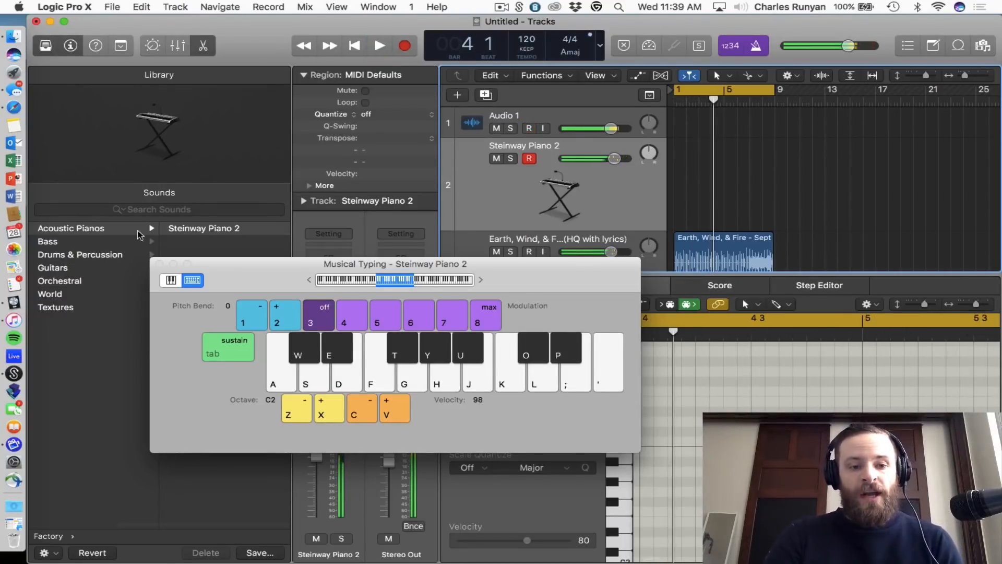
- Close the Musical Typing keyboard and enlarge the tracks area so the full song region shows
click(159, 264)
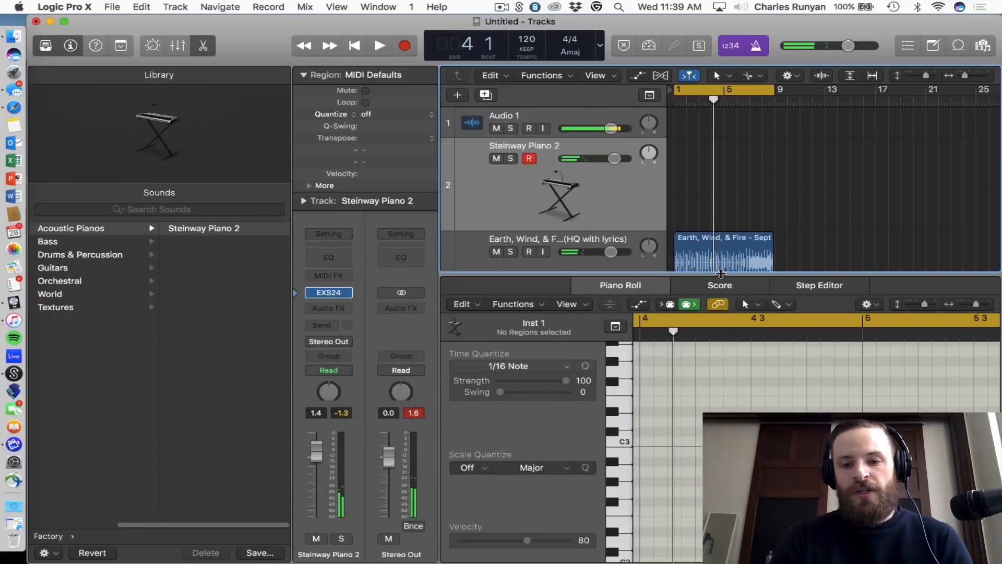
drag(721, 274, 721, 436)
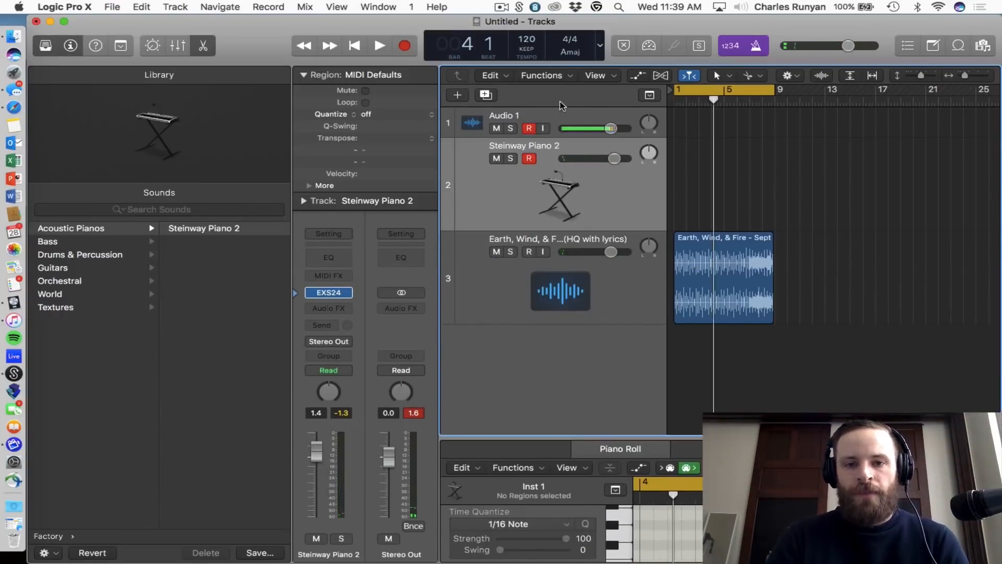
- Switch to Splice and look over the synced projects and the sounds library
click(519, 8)
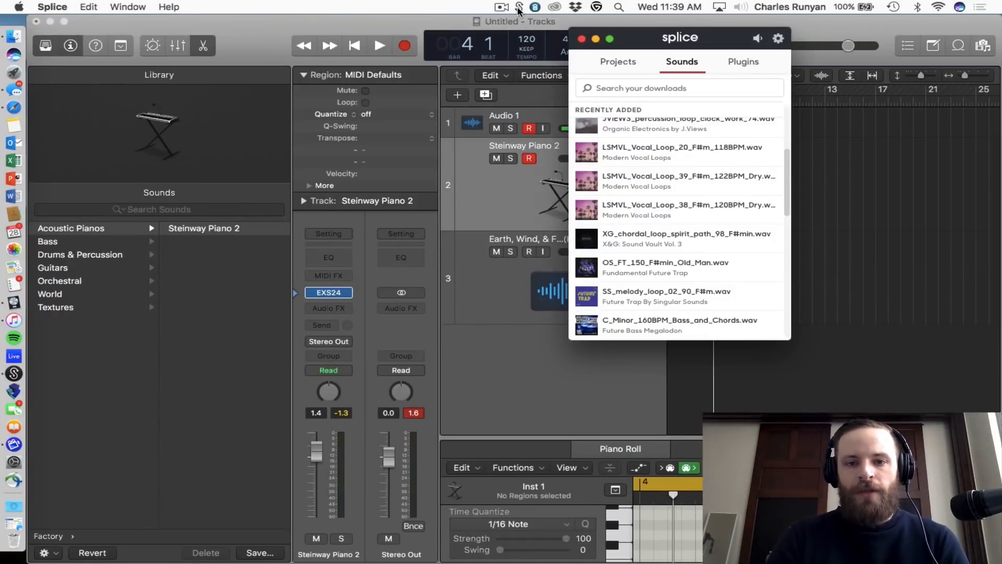
click(627, 66)
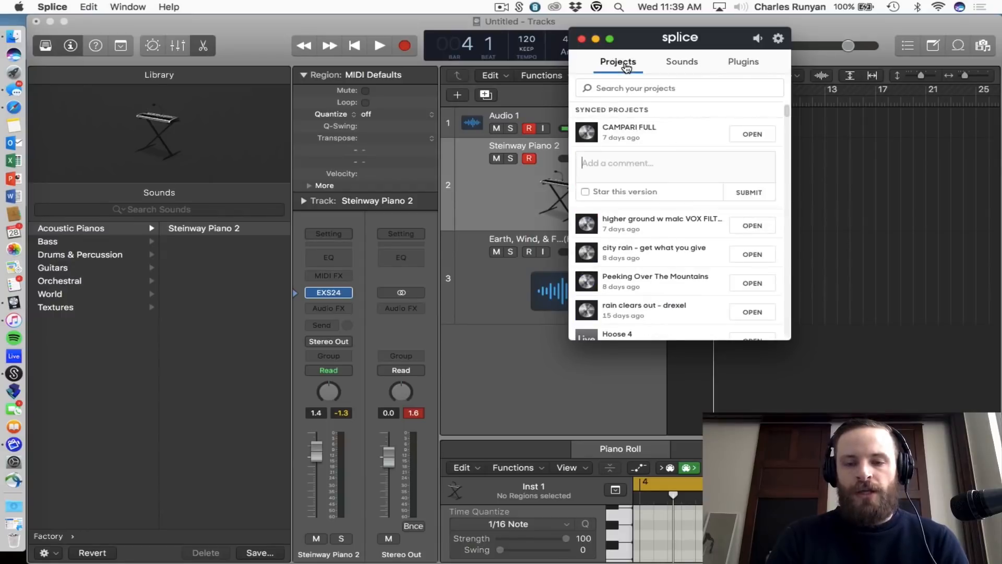
click(677, 68)
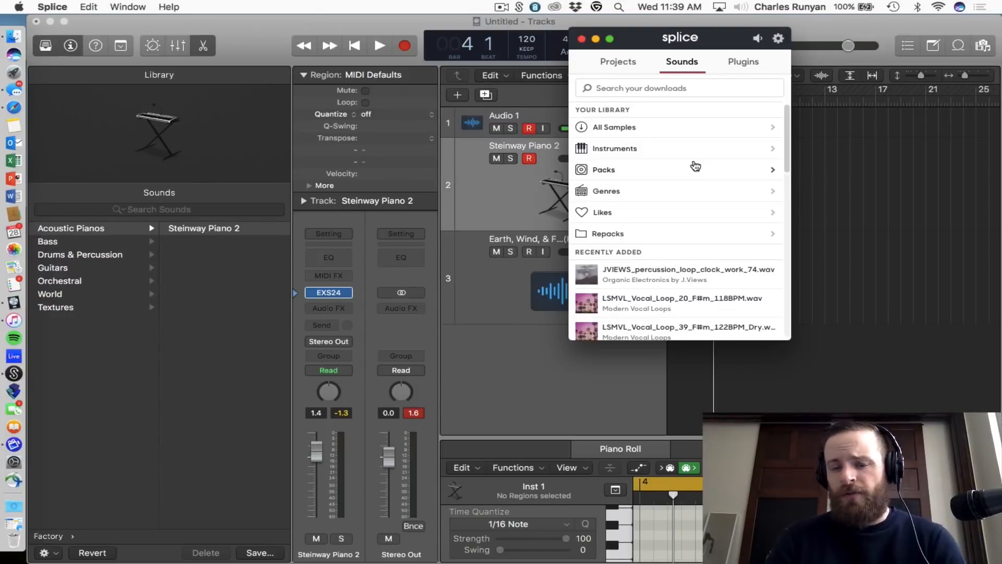
- Filter all library samples by the key of A major and move the Splice window off the song region
click(660, 127)
click(764, 89)
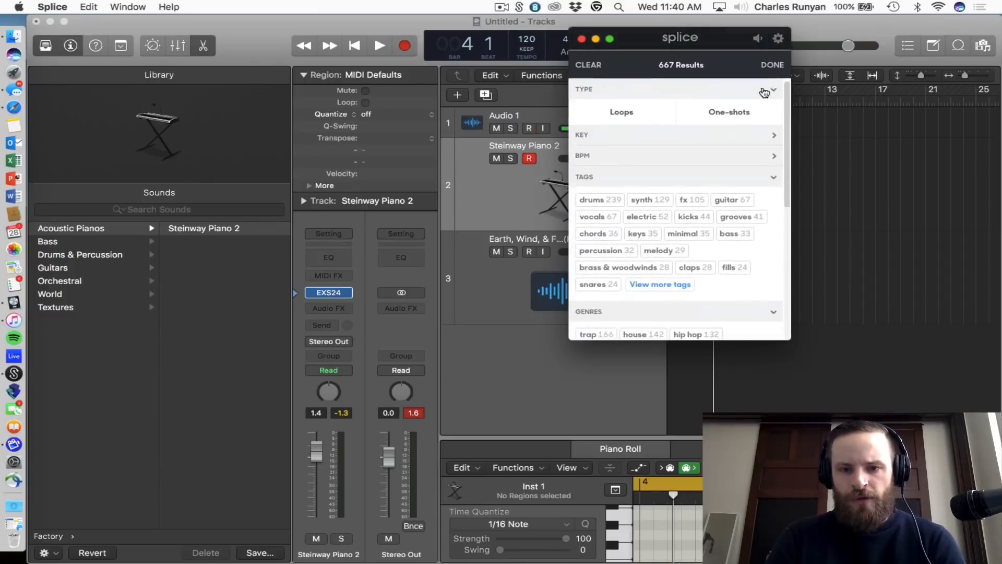
click(601, 137)
click(643, 287)
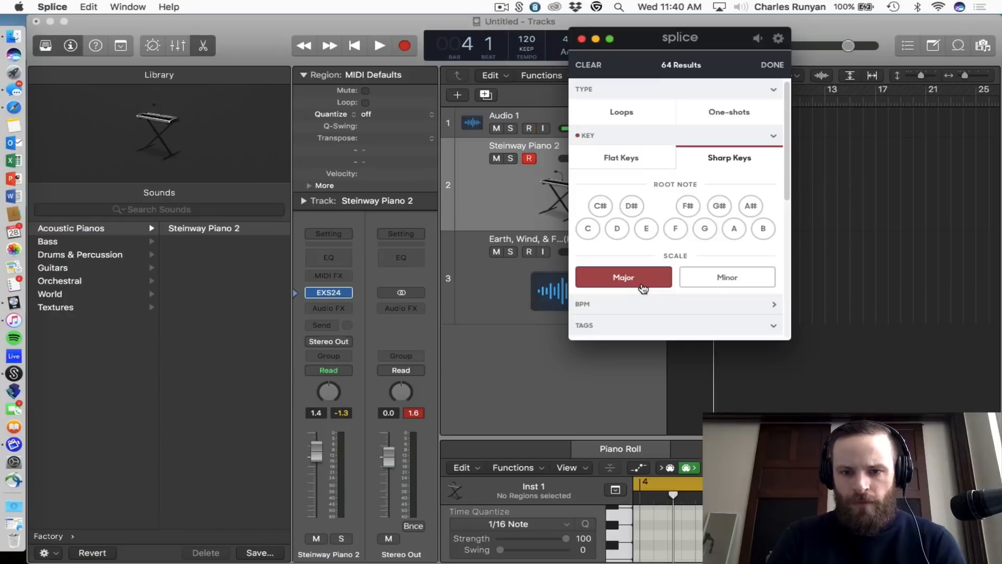
click(773, 64)
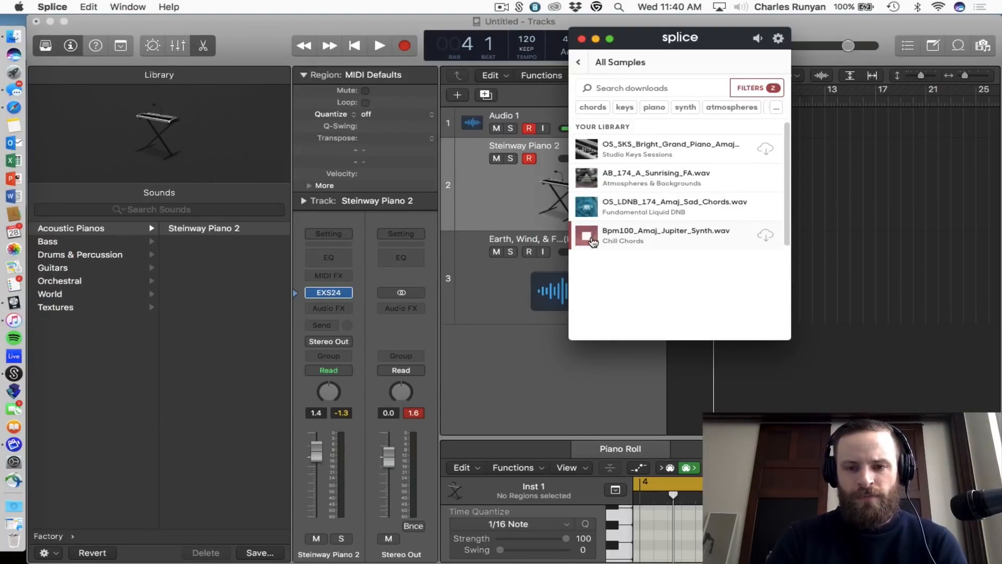
drag(667, 51, 253, 63)
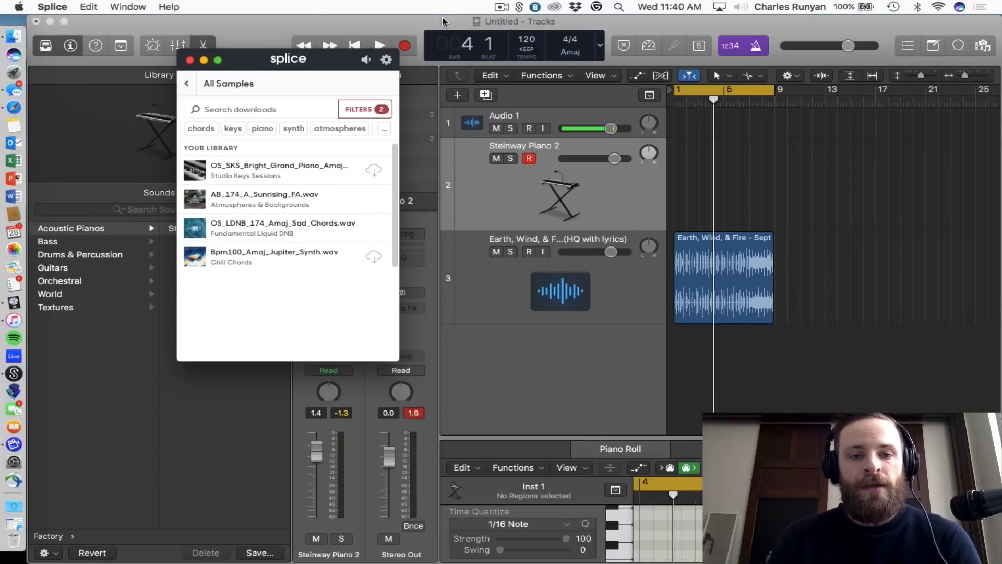
- In the project's Smart Tempo settings, set imported audio files to On + Align Bars and Beats
click(408, 26)
click(113, 6)
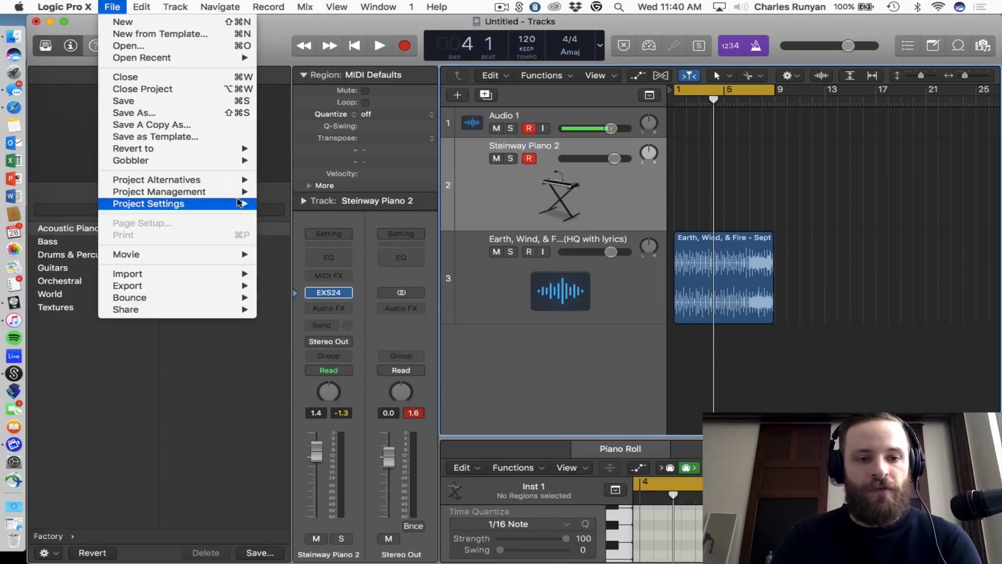
mouse_move(235, 195)
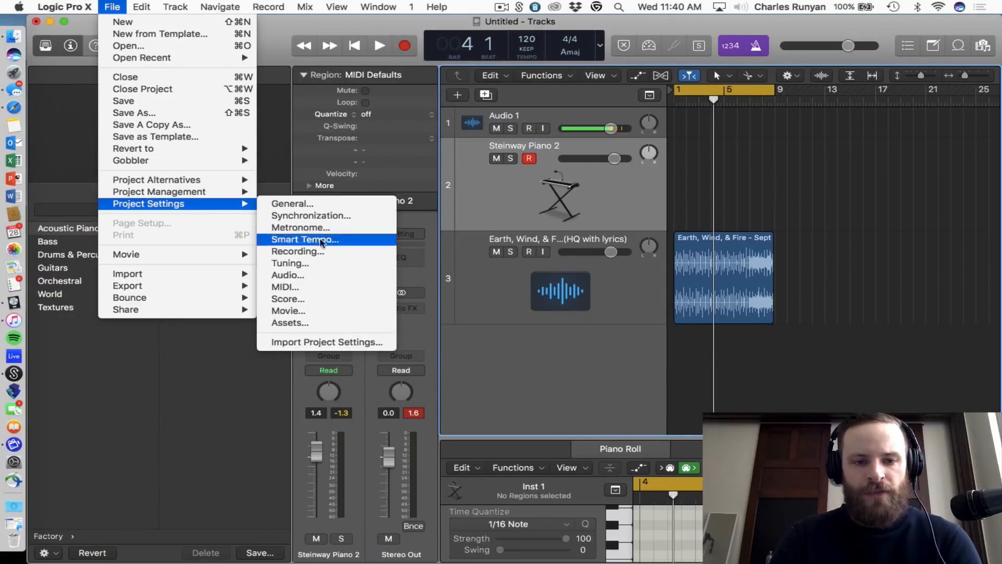
click(320, 241)
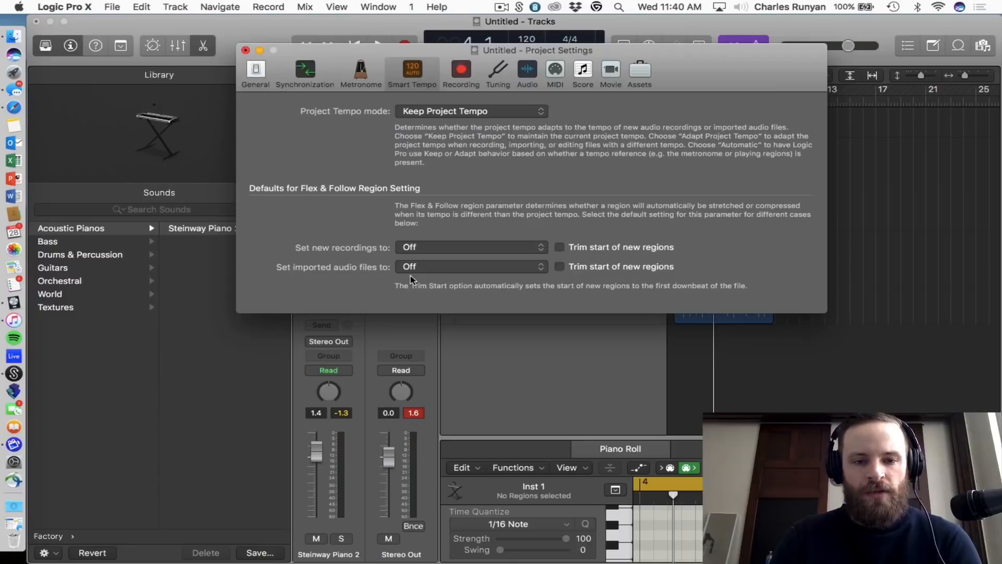
click(412, 267)
click(422, 301)
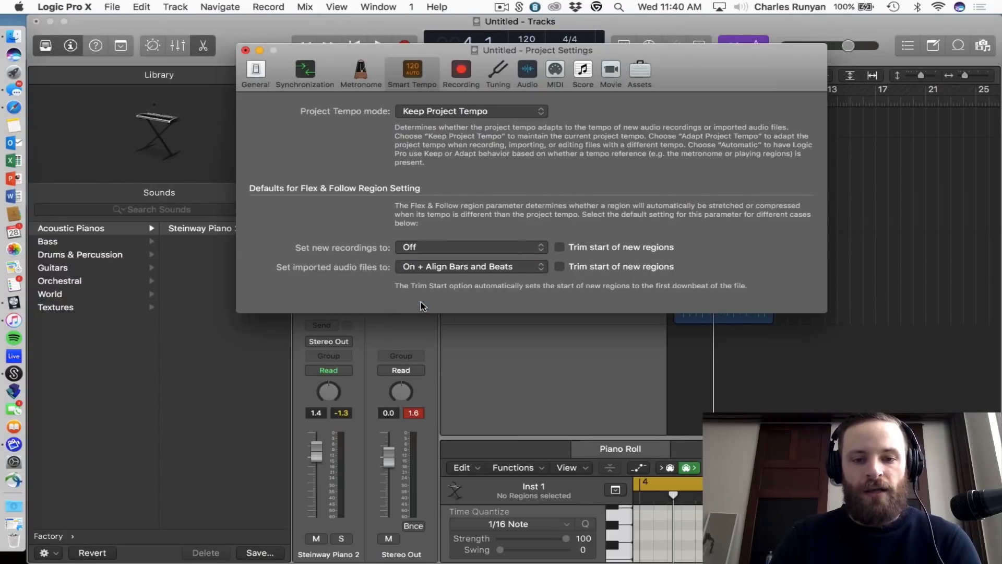
click(245, 51)
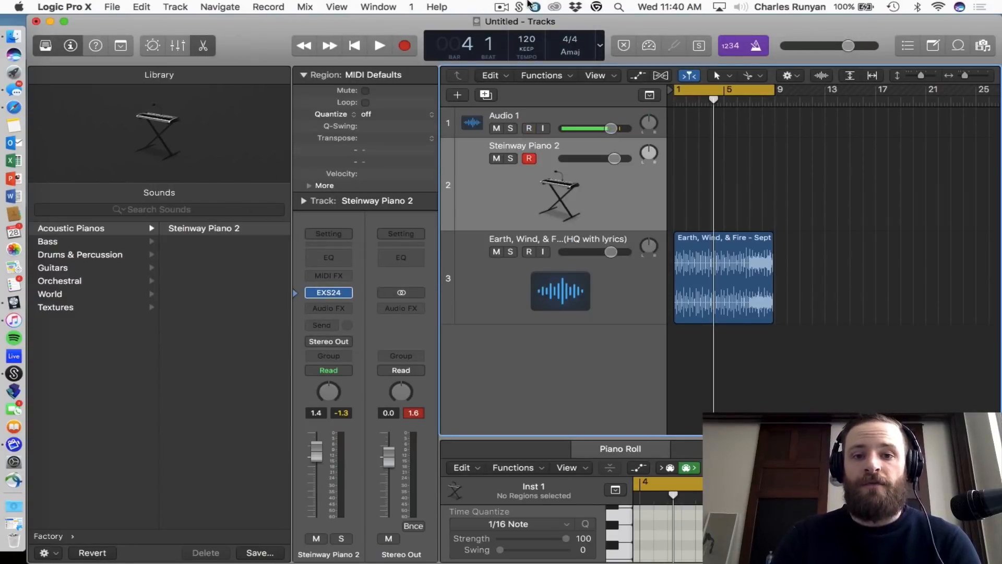
- Switch to Splice, download the Bpm100_Amaj_Jupiter_Synth sample, and place it on a new track at bar 1 in Logic Pro X
click(530, 5)
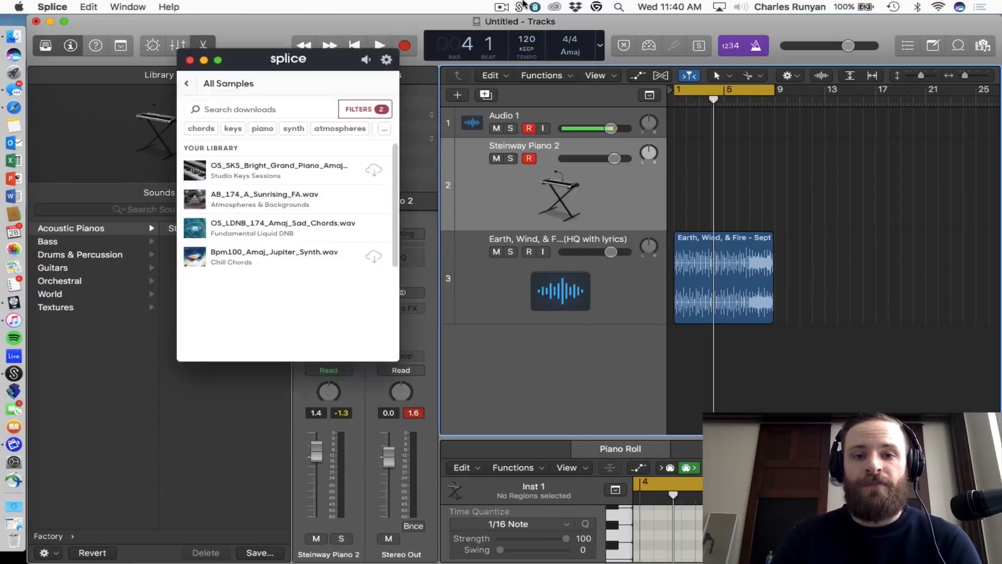
click(374, 256)
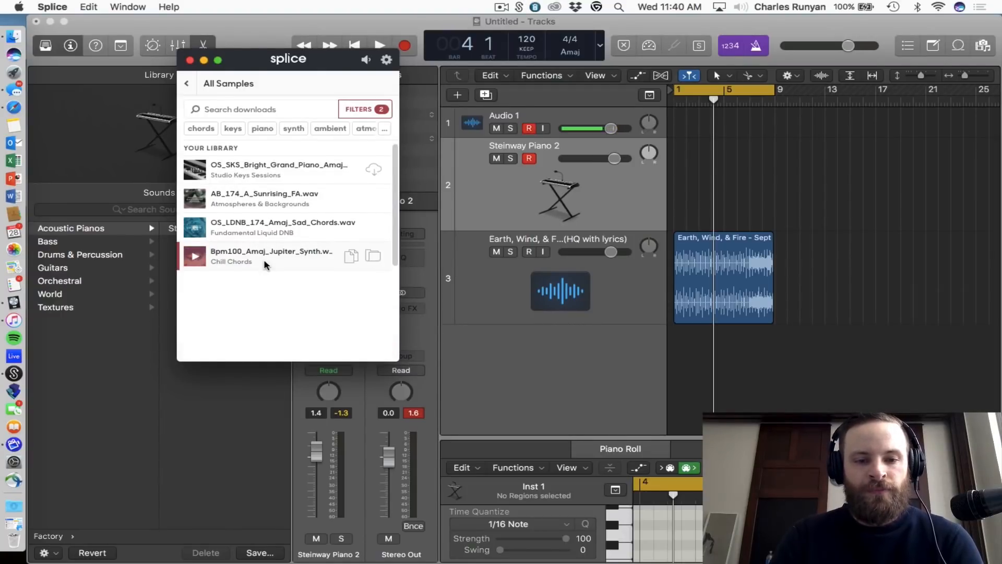
drag(250, 260, 669, 353)
click(707, 346)
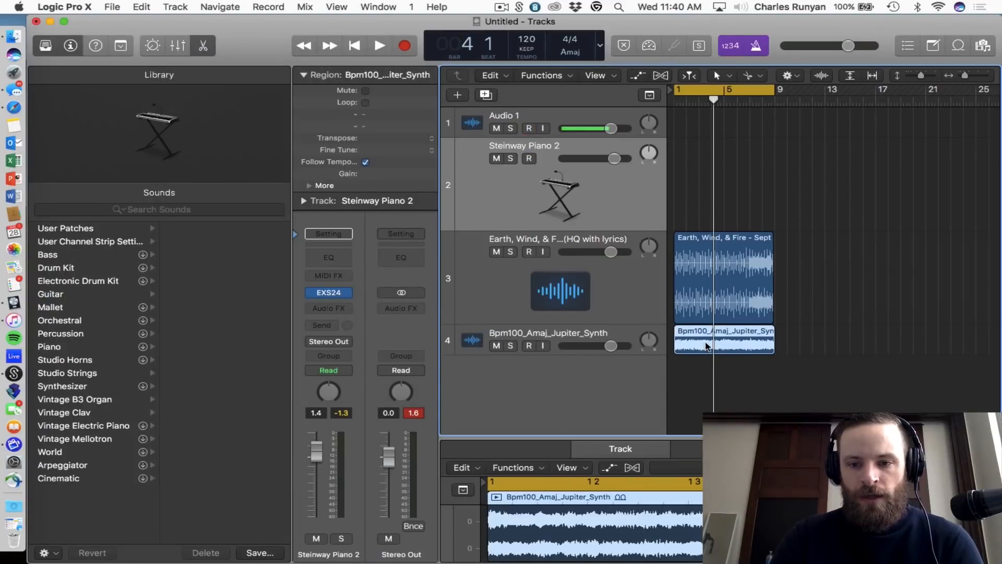
- Play the Jupiter Synth track soloed from bar 1, lower its volume, and clear the solo
click(510, 346)
key(Return)
key(space)
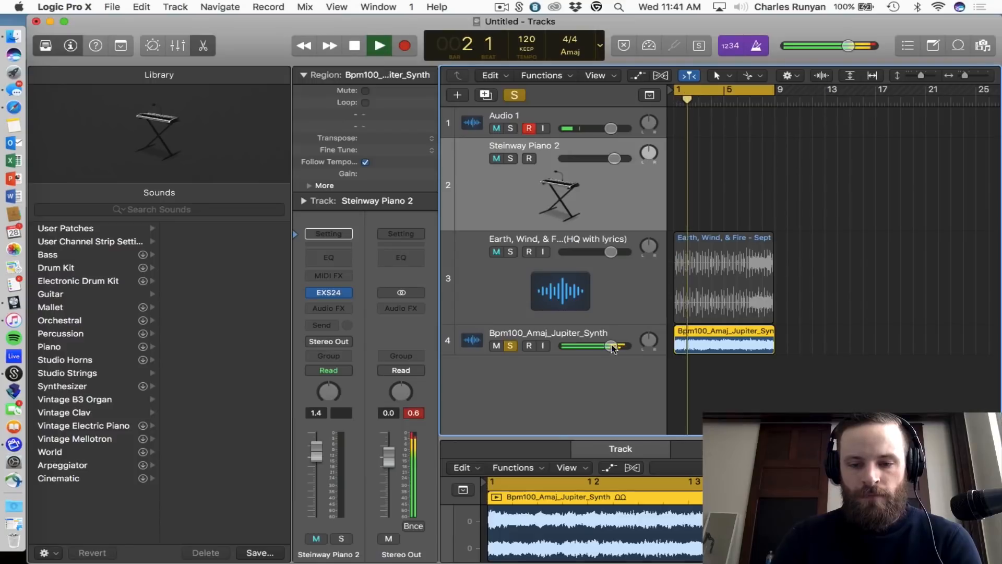
drag(611, 345, 578, 346)
click(514, 95)
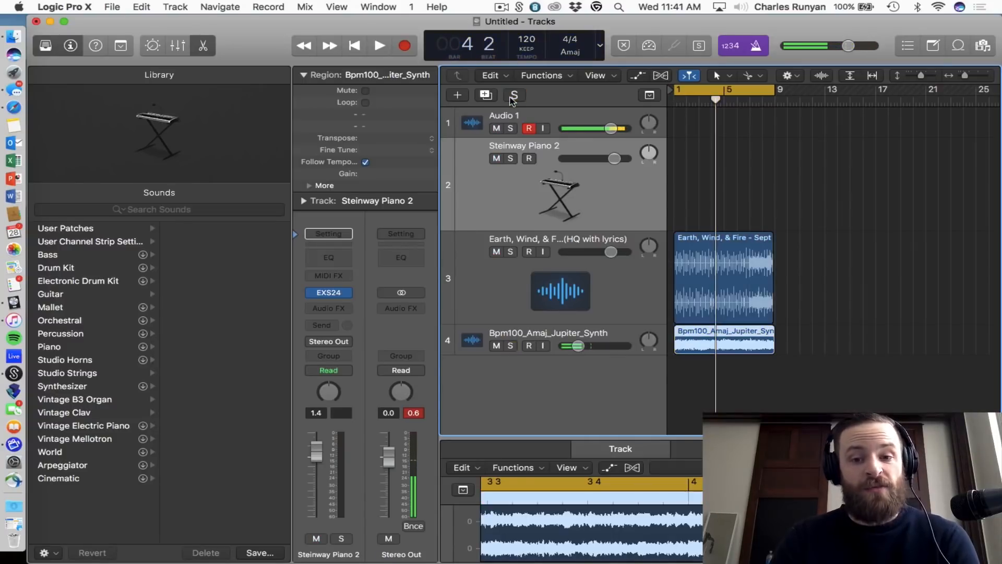
- Play the synth together with the song and set the synth track's volume to -11.6 dB
key(space)
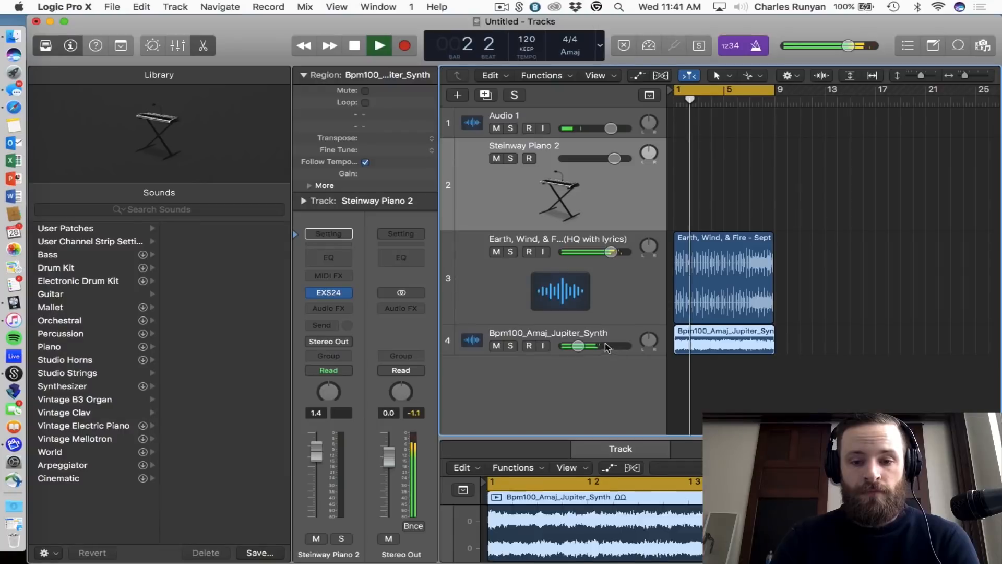
mouse_move(578, 345)
mouse_down()
mouse_move(595, 346)
mouse_move(586, 346)
mouse_up()
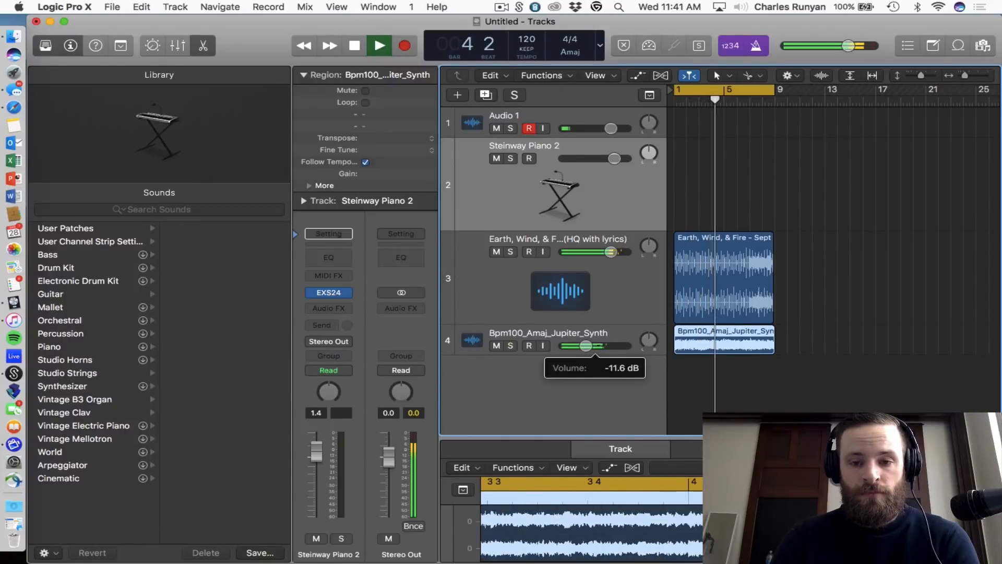
key(space)
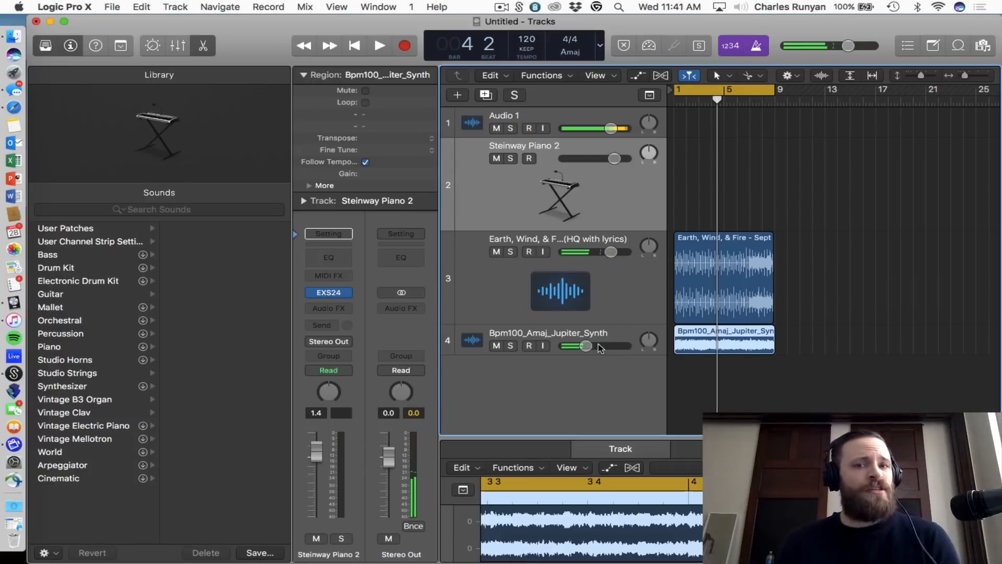
- Add a Channel EQ to the song track with a low cut at 390 Hz and a +4.5 dB high shelf at 1080 Hz
click(589, 244)
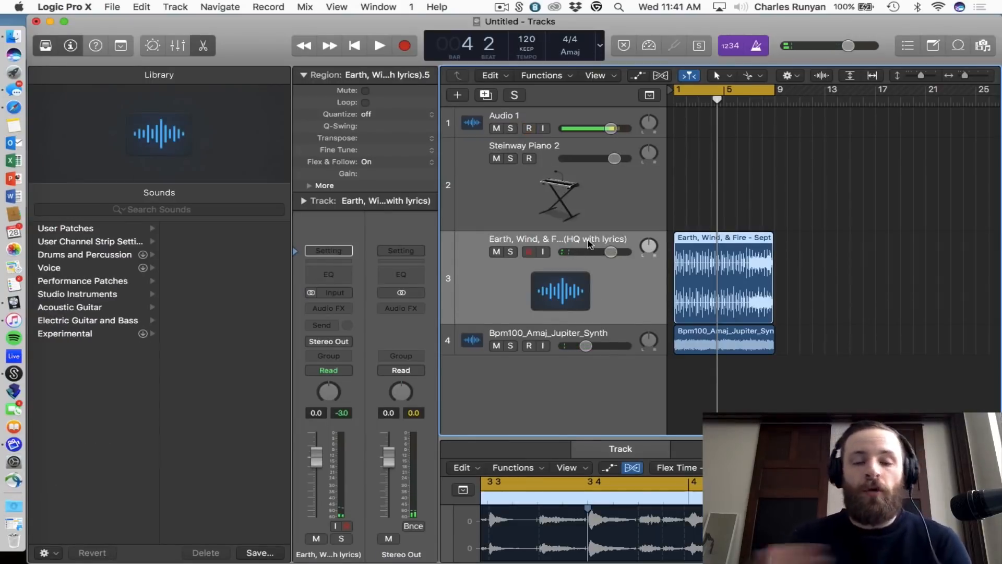
click(312, 269)
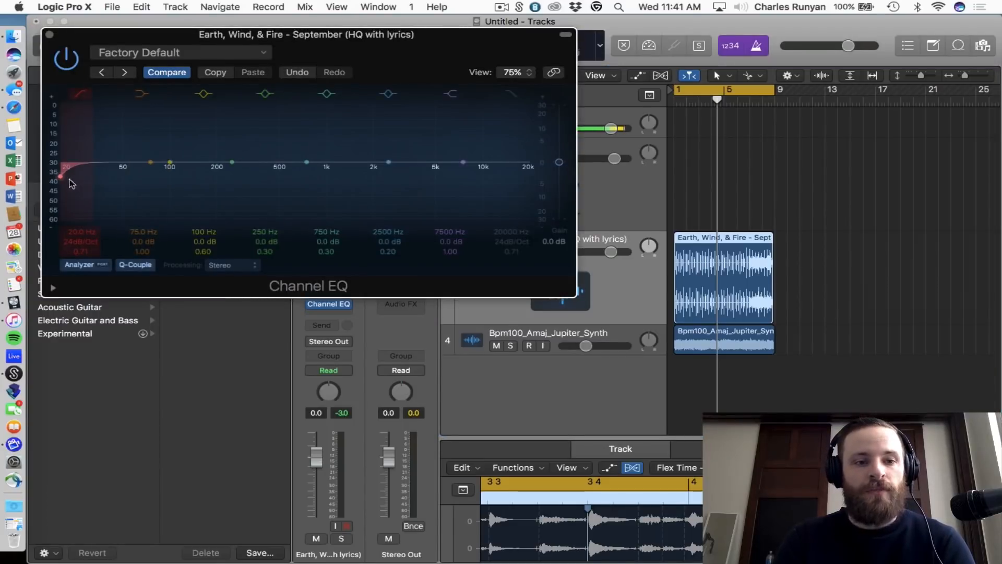
drag(64, 181, 278, 171)
key(space)
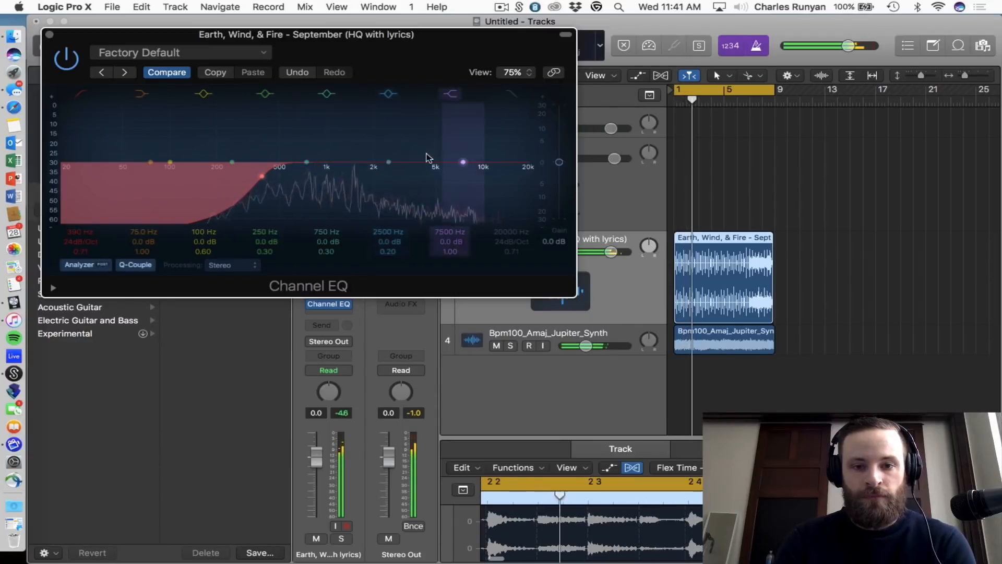
drag(464, 162, 312, 143)
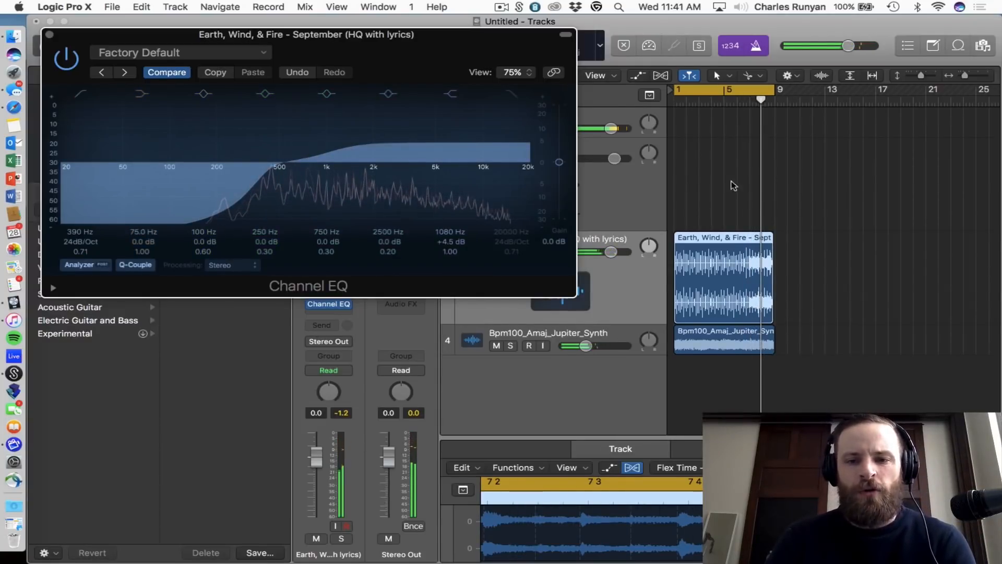
- Turn off cycling and listen to the synth track soloed, from bar 6 and again from bar 1
key(c)
click(740, 103)
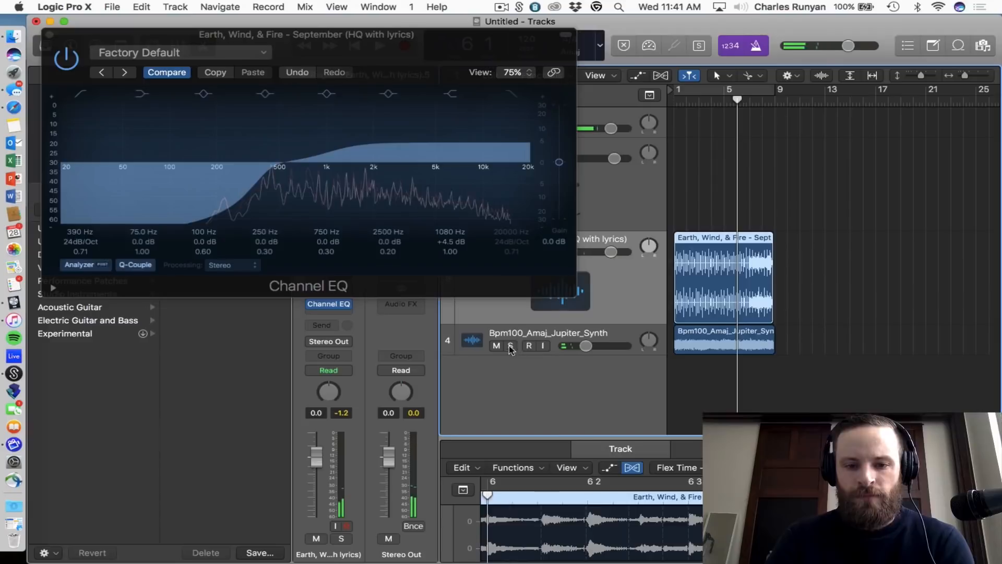
click(510, 347)
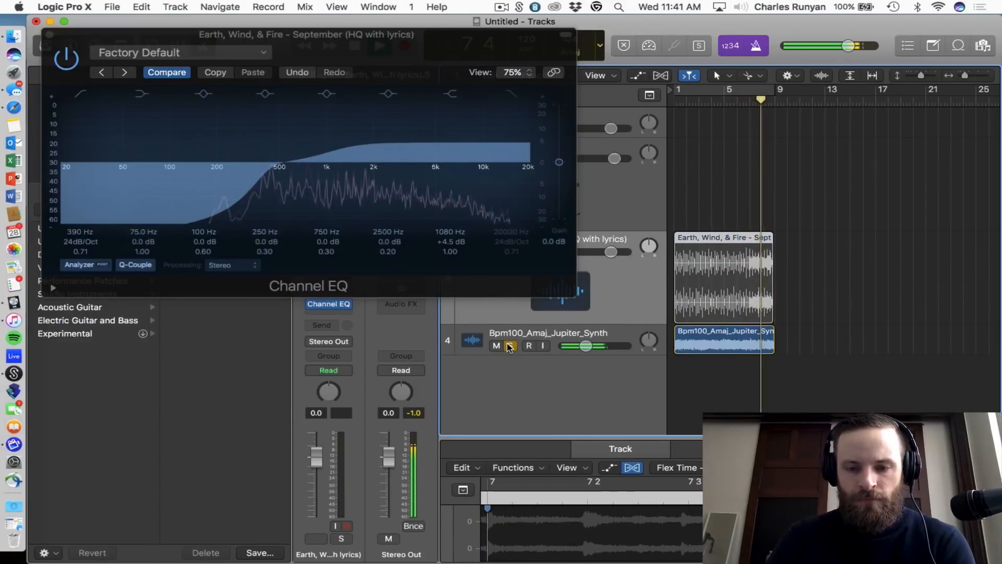
key(space)
key(space)
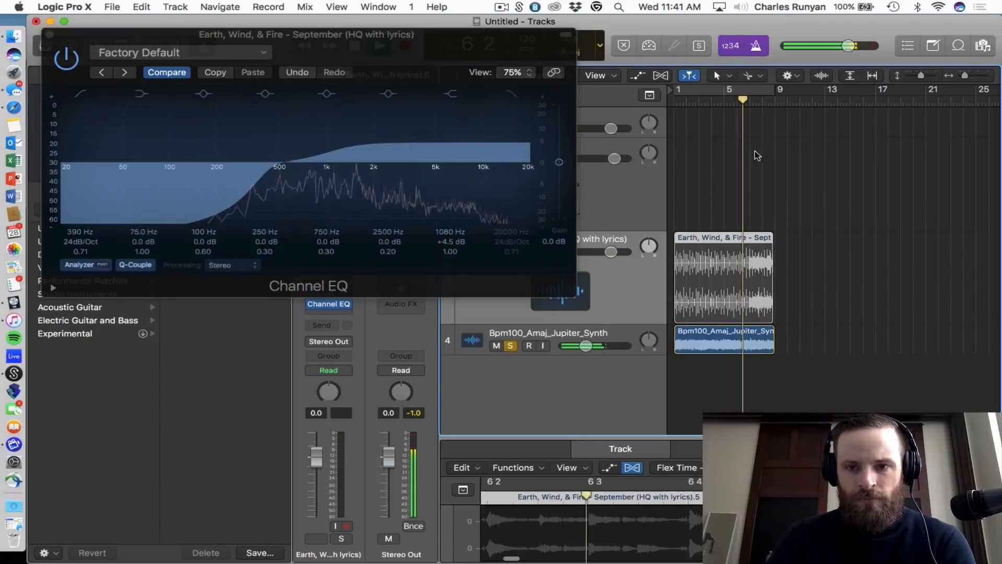
key(Return)
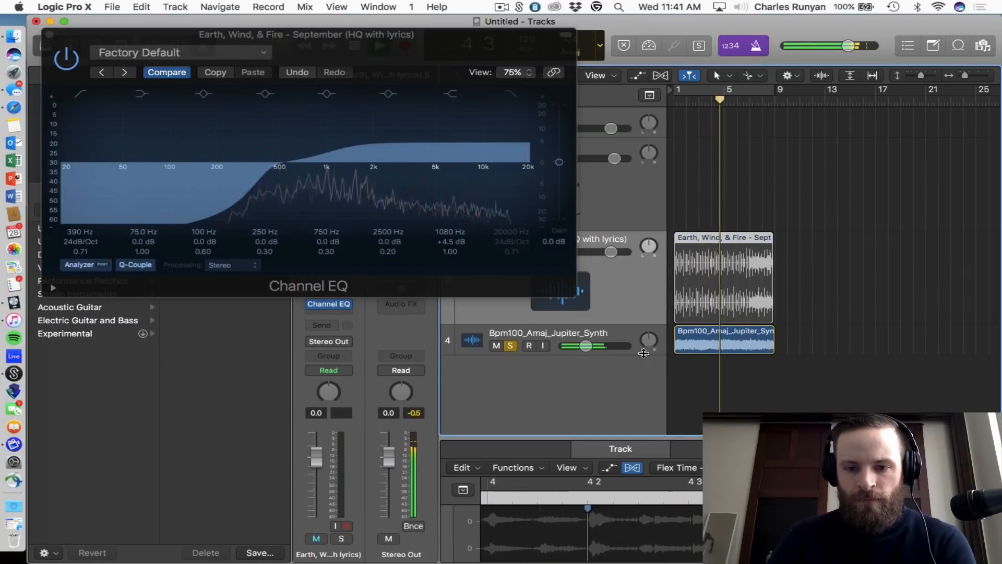
- Split the Jupiter Synth region at bars 5 and 7 and delete the part after bar 7
drag(643, 355, 643, 393)
key(super+Right)
key(super+Right)
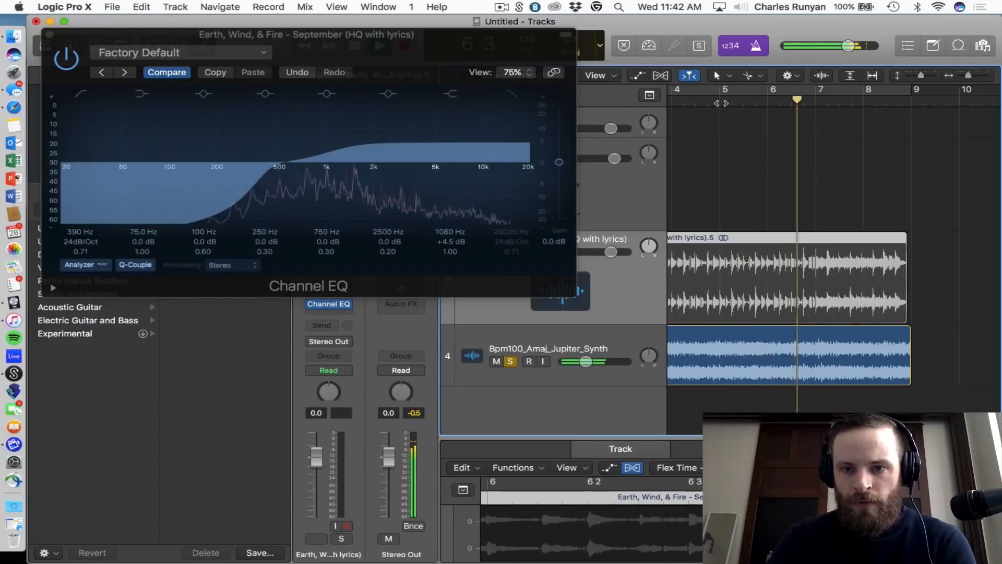
key(space)
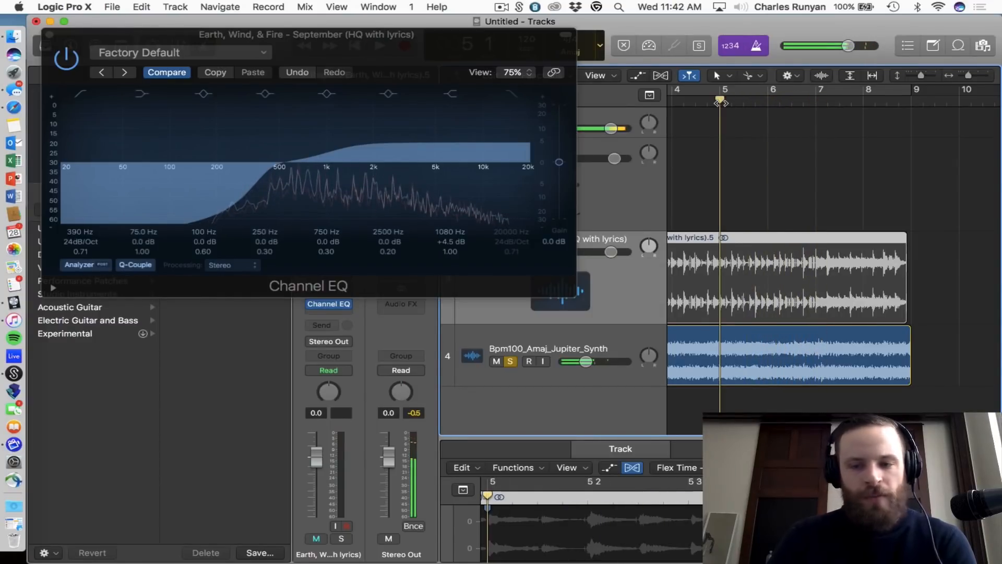
click(725, 348)
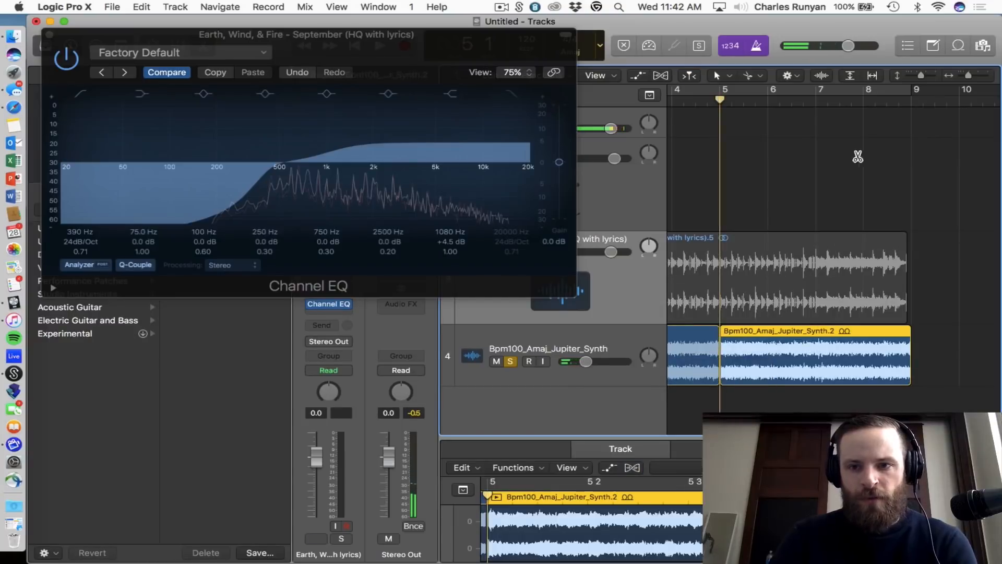
click(817, 102)
super+click(816, 364)
key(Delete)
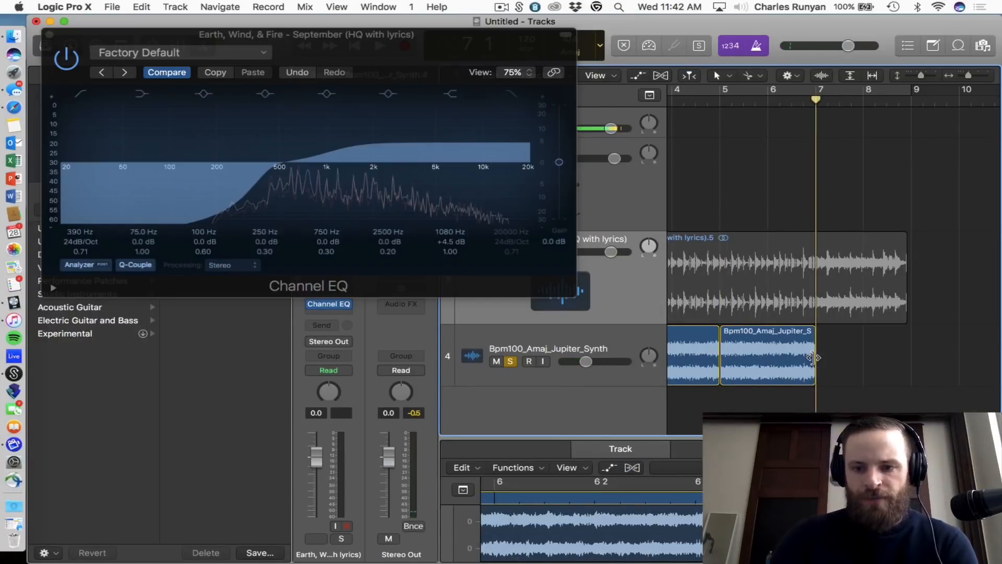
- Repeat the synth region of bars 5–7 once to fill bars 7–9
click(789, 365)
key(super+r)
scroll(788, 365, down, 5)
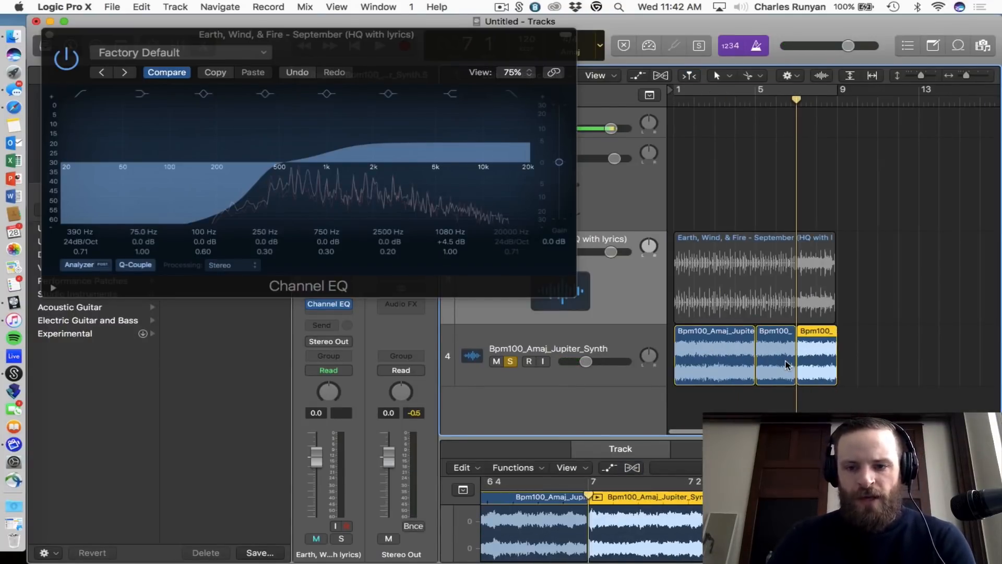
- Turn cycling back on, unsolo the synth track to hear the loop with the song, and close the Channel EQ window
key(c)
click(510, 361)
key(space)
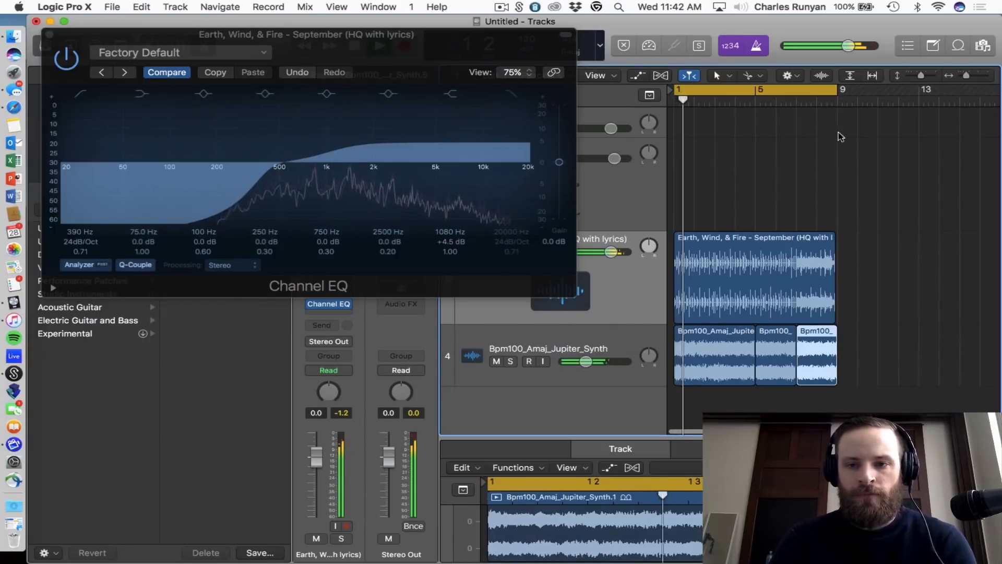
click(49, 34)
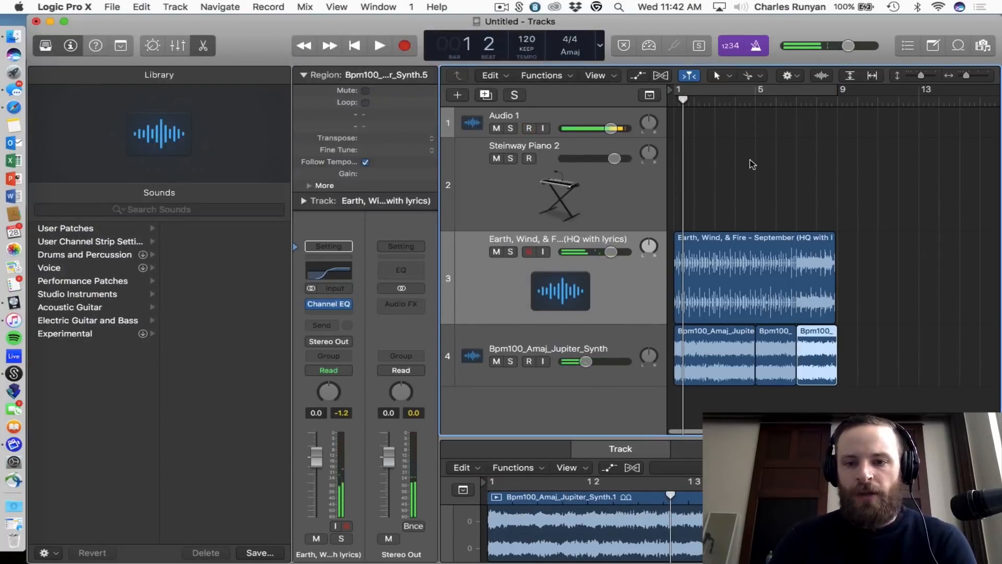
- Shorten the cycle range to bars 5–9 and start playing it
click(879, 103)
click(786, 89)
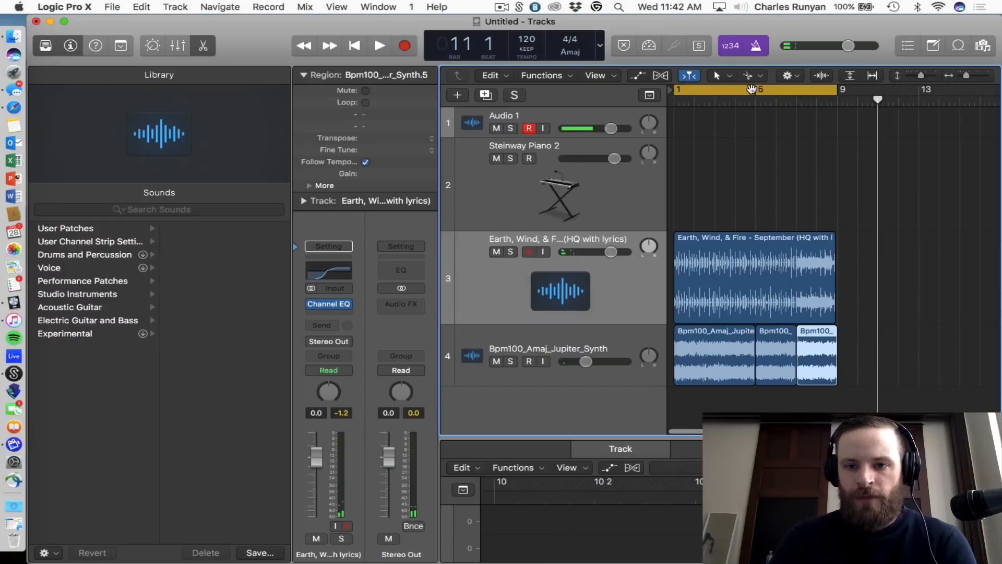
click(753, 90)
drag(753, 90, 849, 100)
key(space)
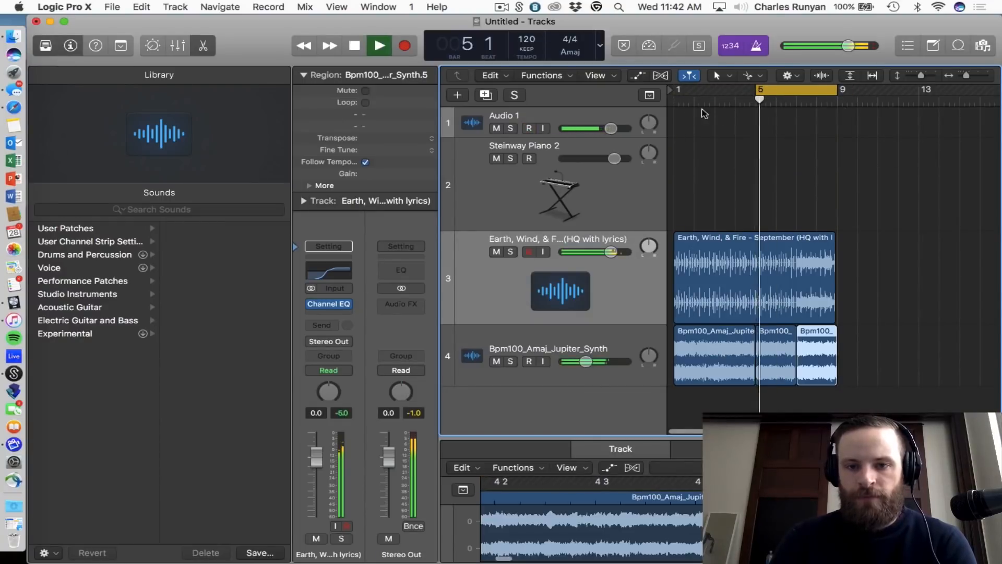
- Select the song region and enlarge its audio track editor around bar 7 while the loop plays
scroll(837, 283, up, 5)
click(836, 282)
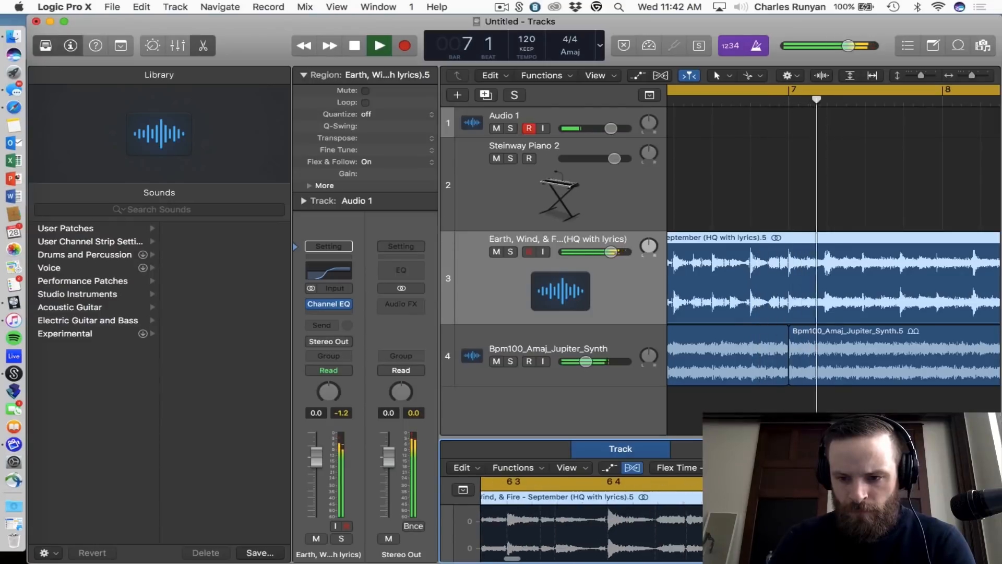
key(space)
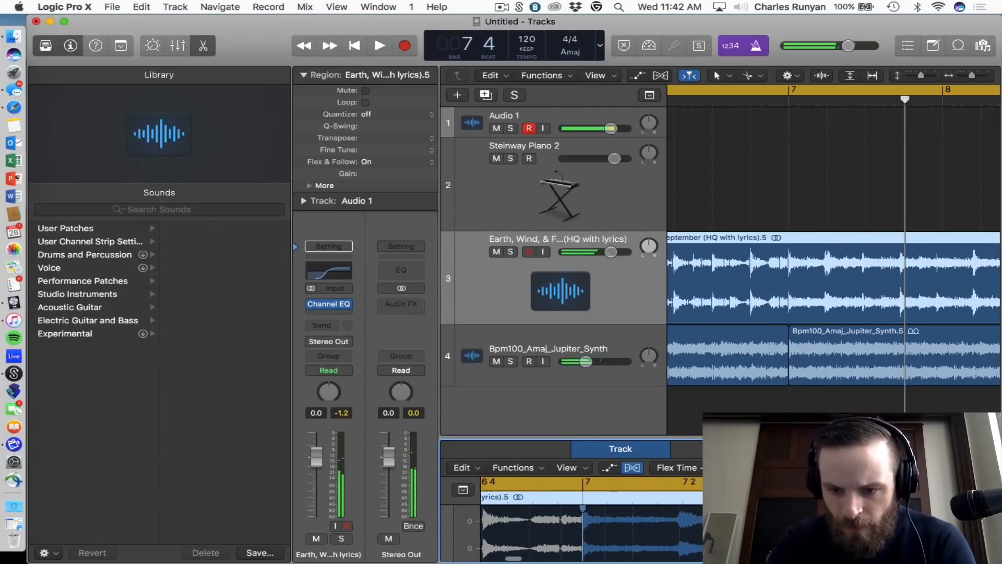
key(space)
scroll(805, 400, right, 8)
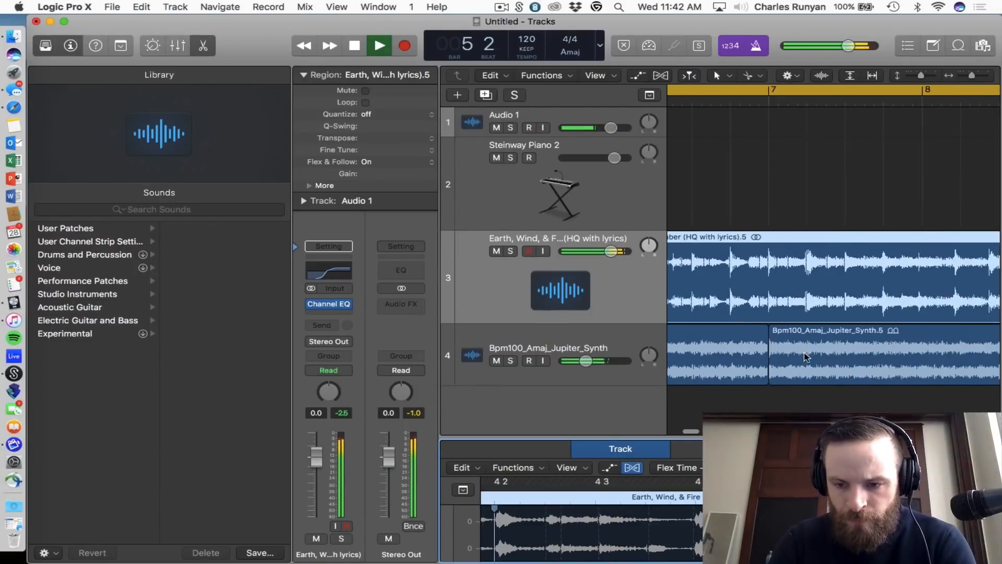
scroll(741, 522, right, 15)
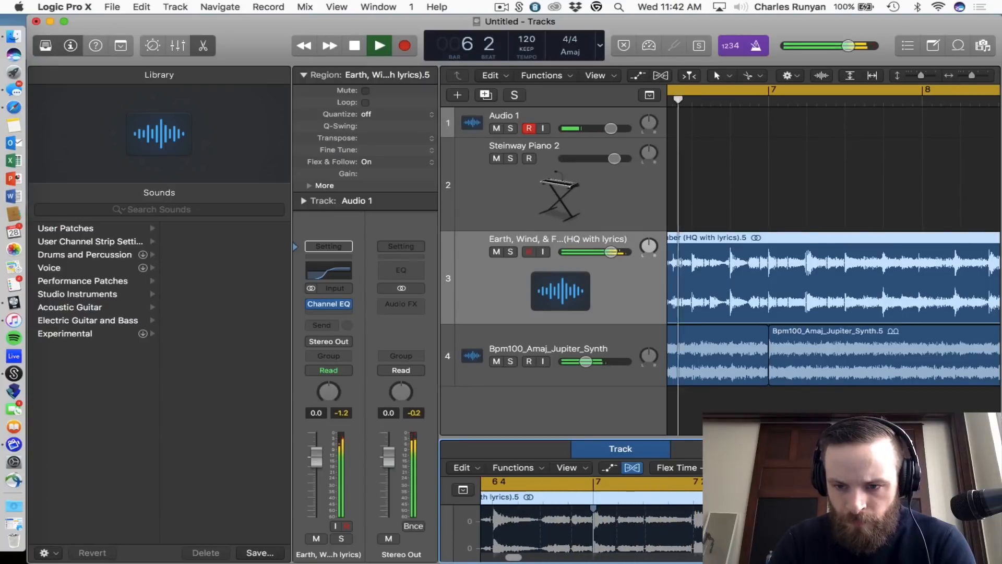
drag(872, 438, 864, 341)
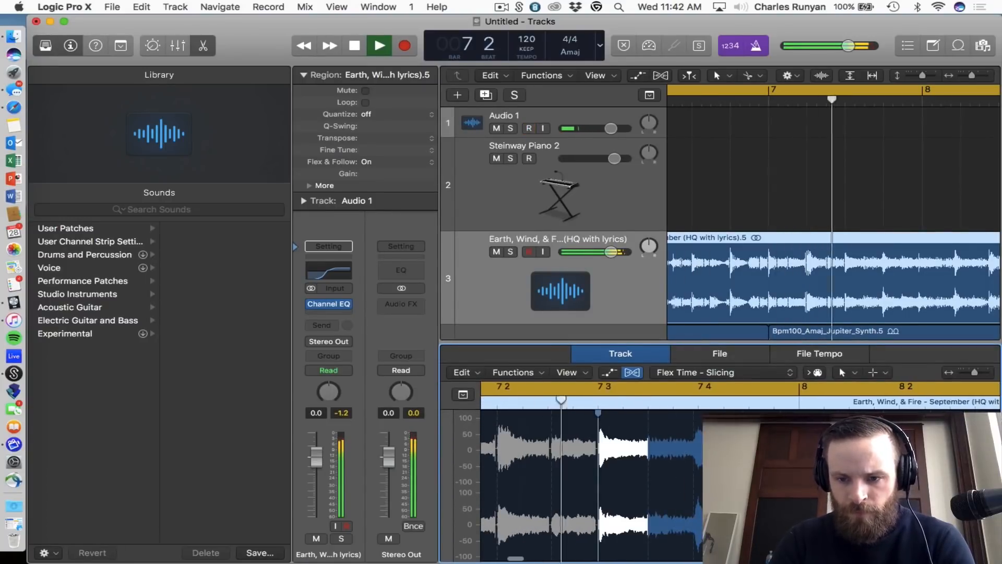
- Move the flex marker just before bar 8 beat 2 slightly earlier and replay the passage from between beats 2 and 3 of bar 7
key(space)
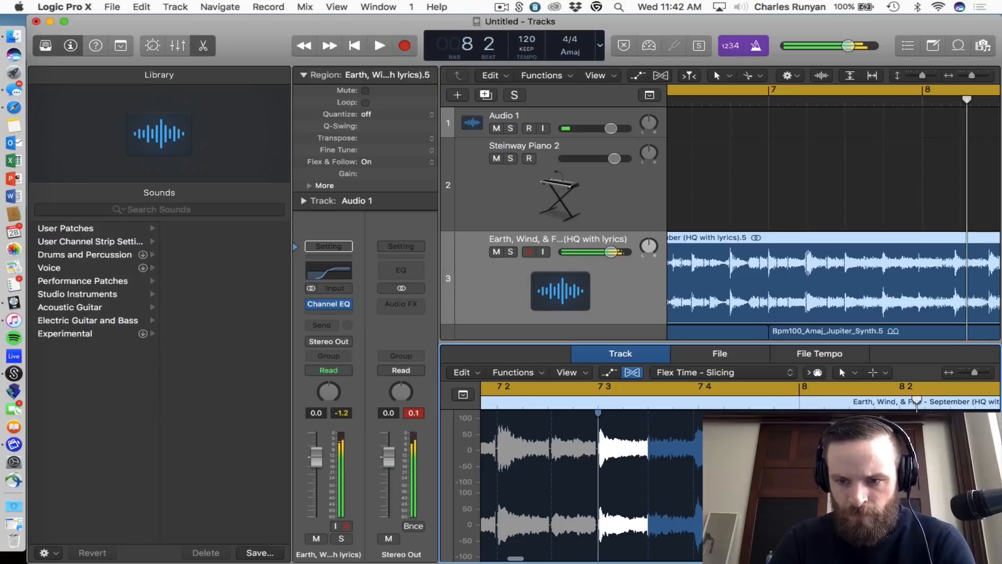
drag(886, 413, 875, 412)
click(554, 405)
key(c)
key(space)
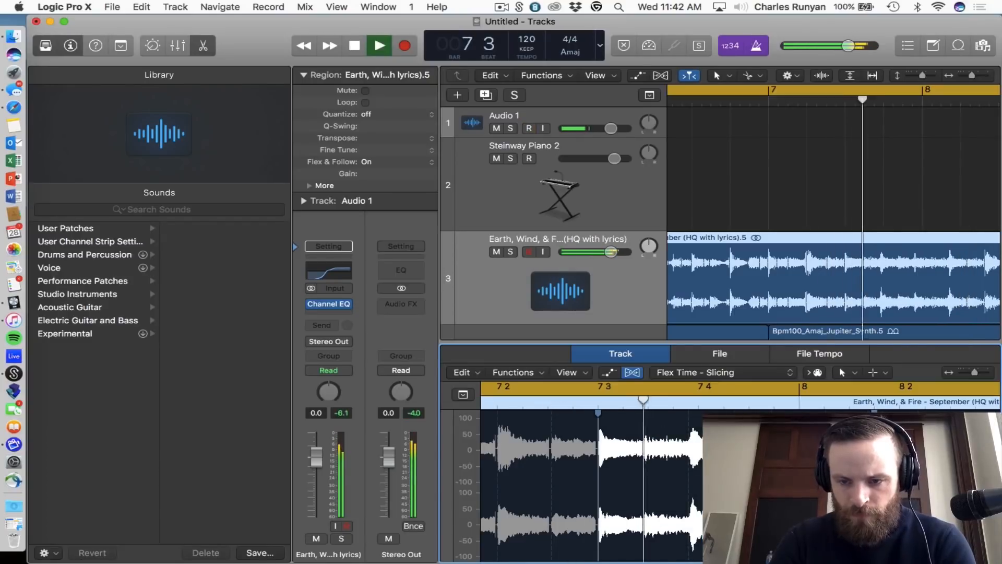
key(space)
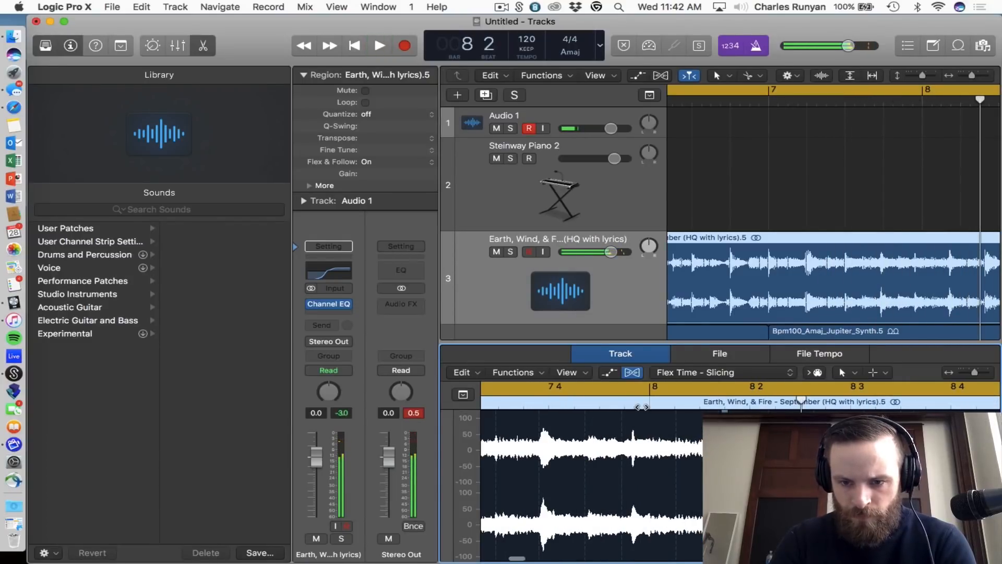
- Replay the song around bar 7 beat 4 to check its timing, and hide the library and inspector to widen the editor
click(547, 403)
key(space)
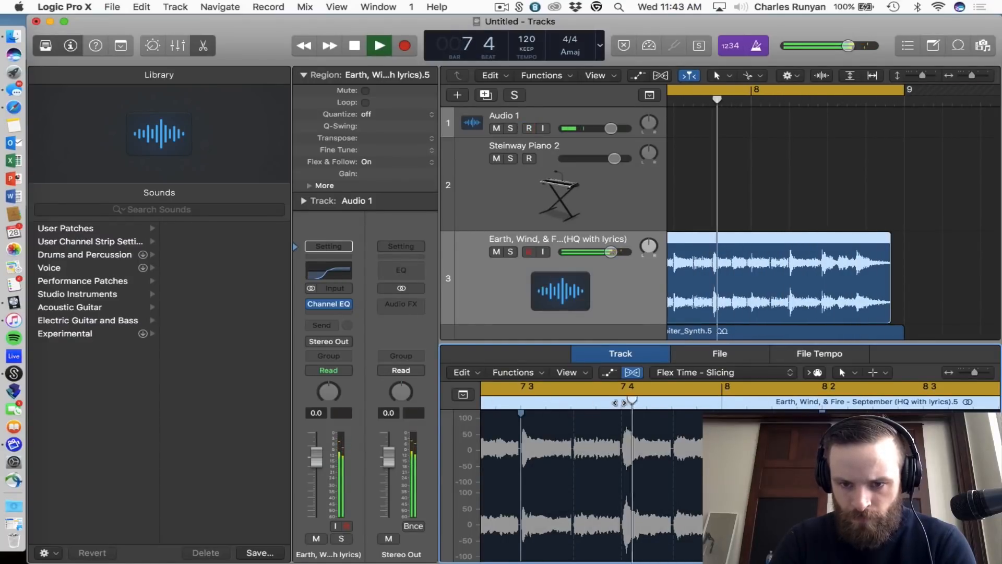
key(space)
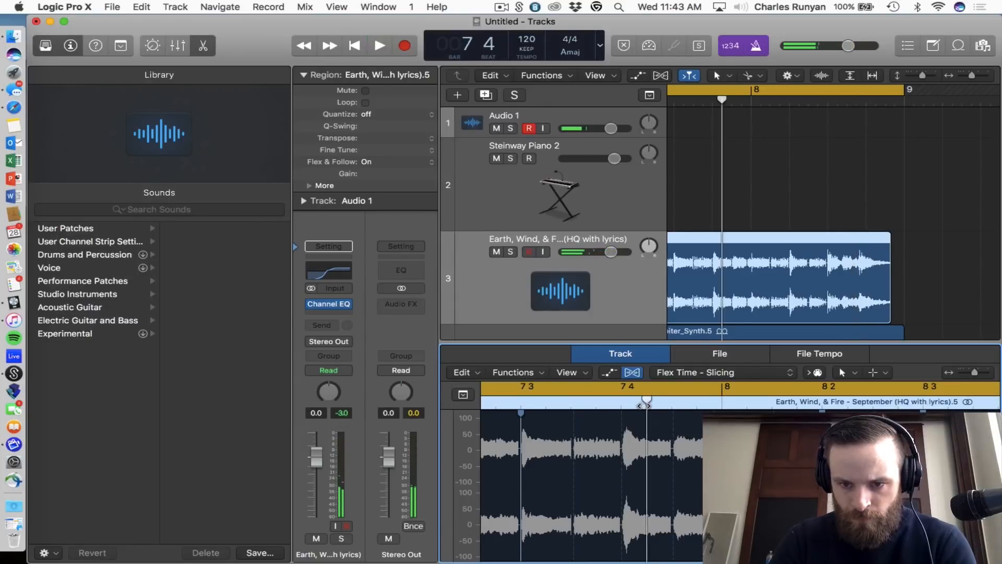
key(space)
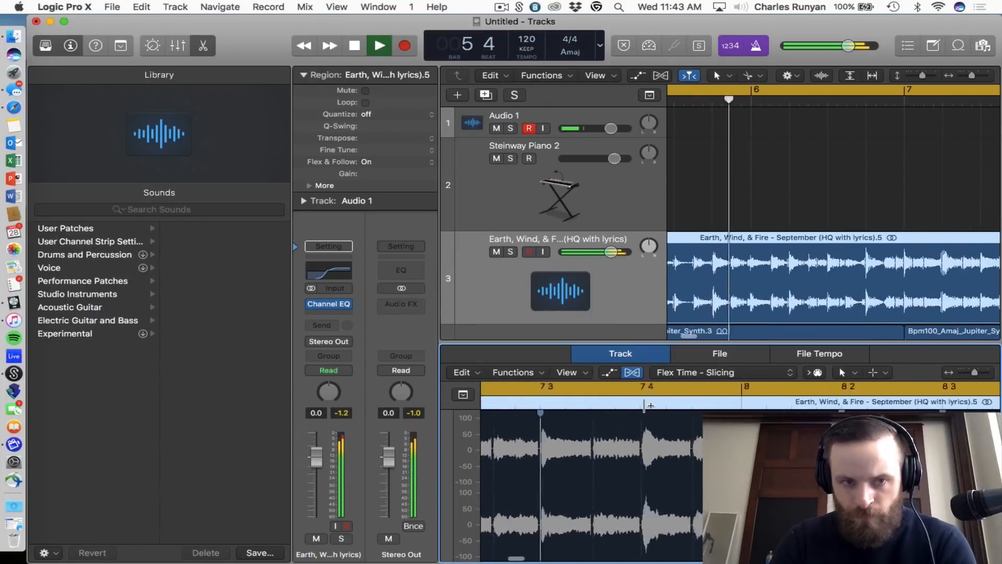
key(i)
key(y)
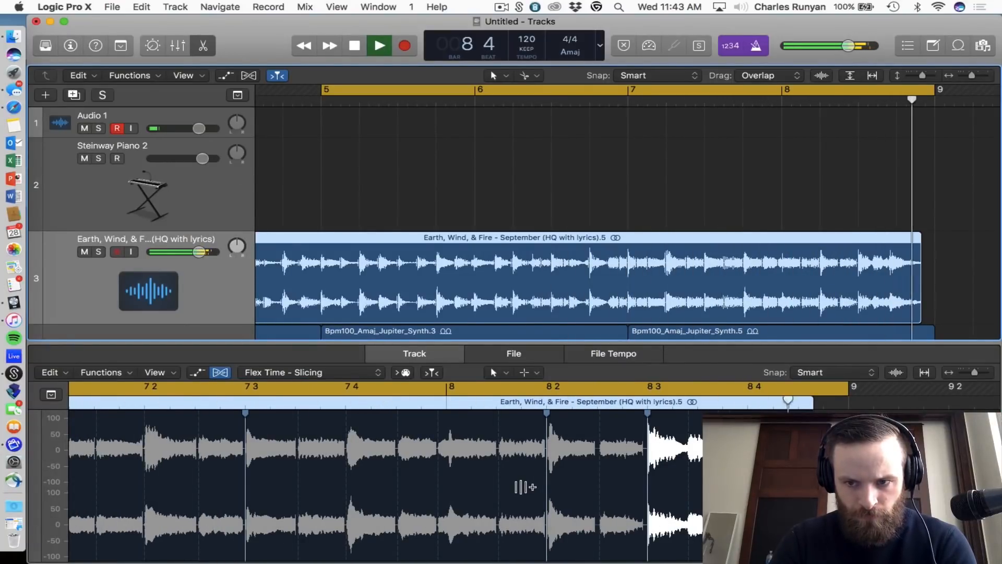
- Turn cycling off and play the song from bar 8 and from bar 7 beat 4 to check the end of its region
key(space)
key(c)
double_click(447, 402)
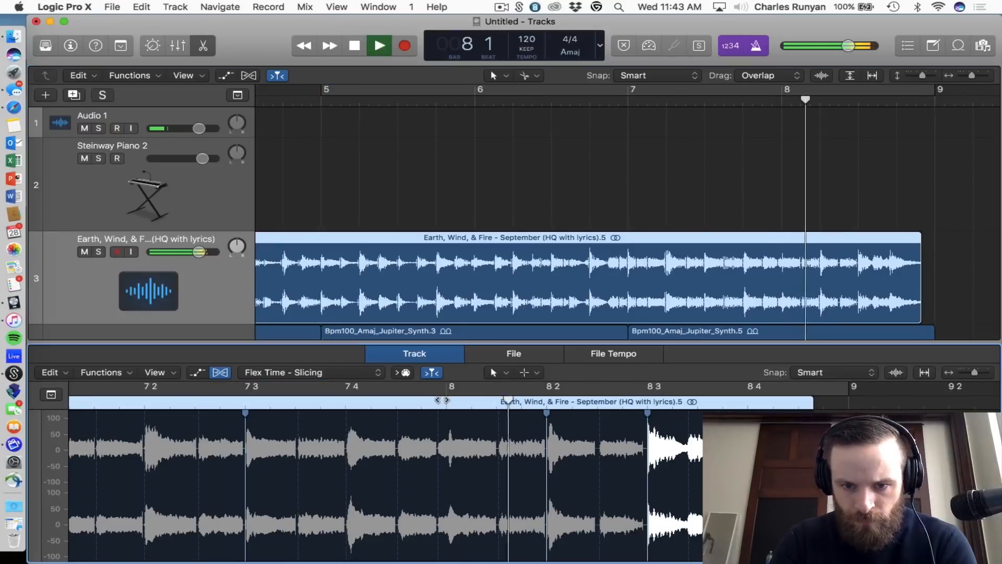
key(space)
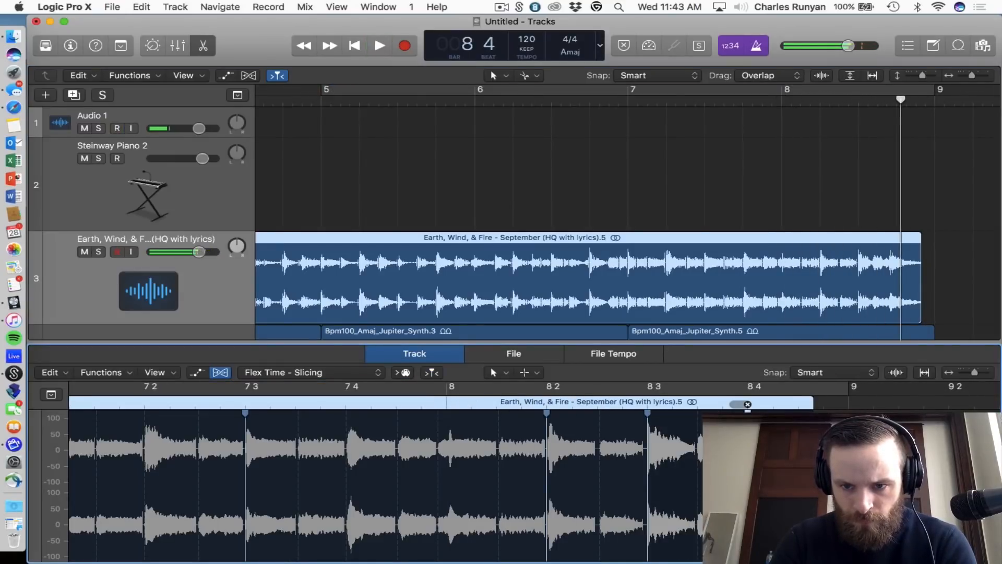
click(372, 403)
key(space)
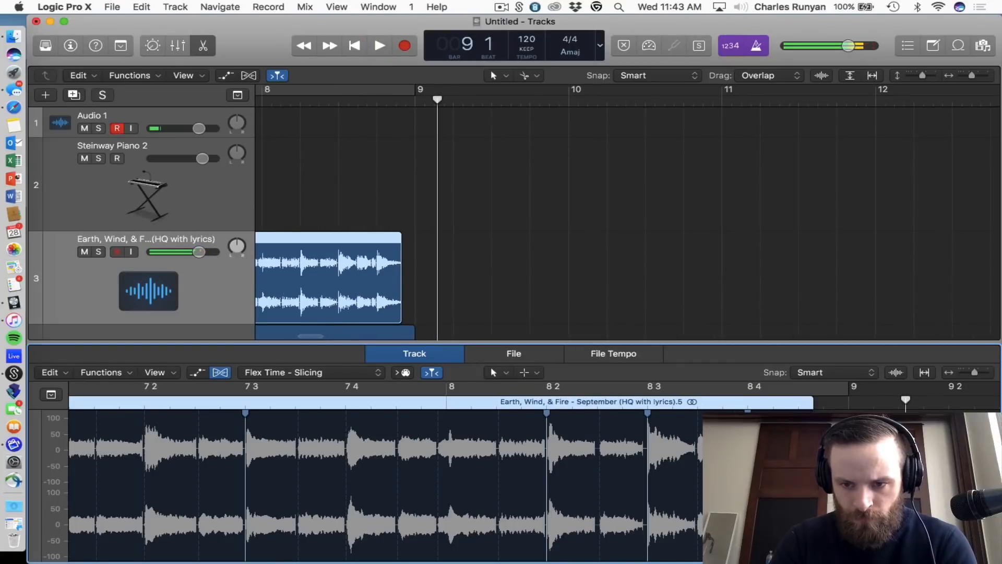
- Extend the end of the song region to bar 9 and play it from bar 8 beat 3
drag(813, 424, 849, 424)
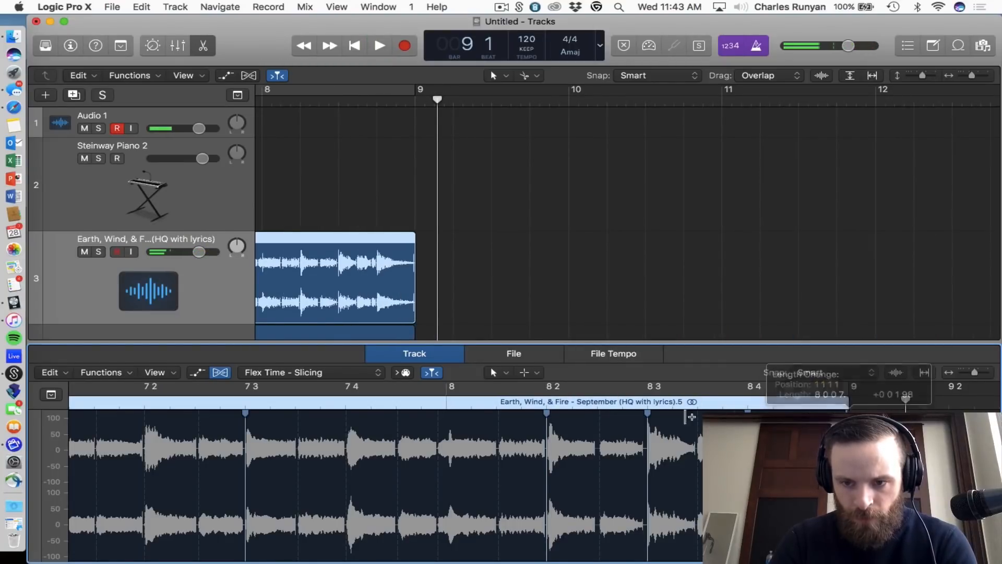
click(648, 401)
key(space)
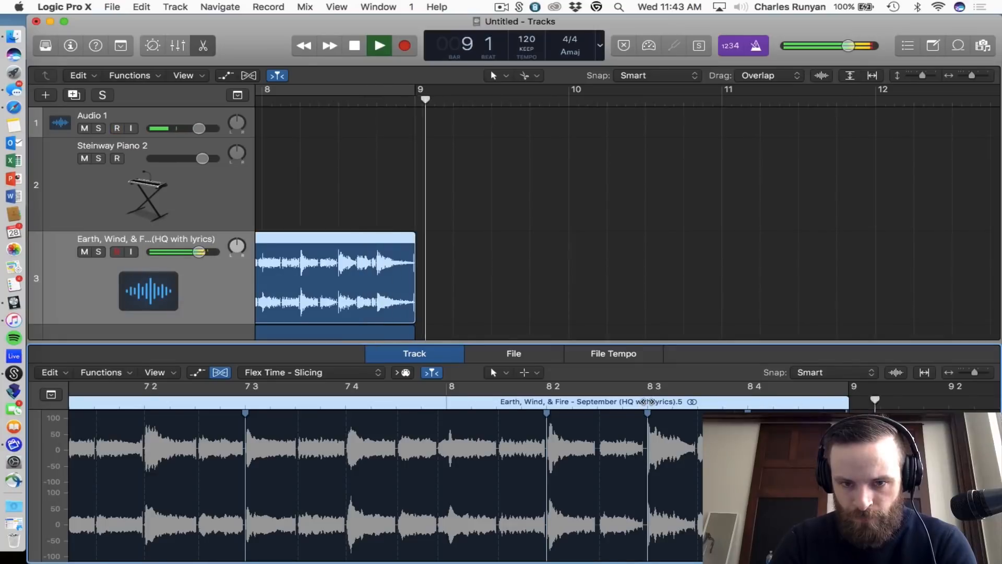
- Turn cycling back on for bars 5–9, stop playback and show the whole song region from bar 1 in the arrangement
key(c)
scroll(531, 209, down, 5)
key(space)
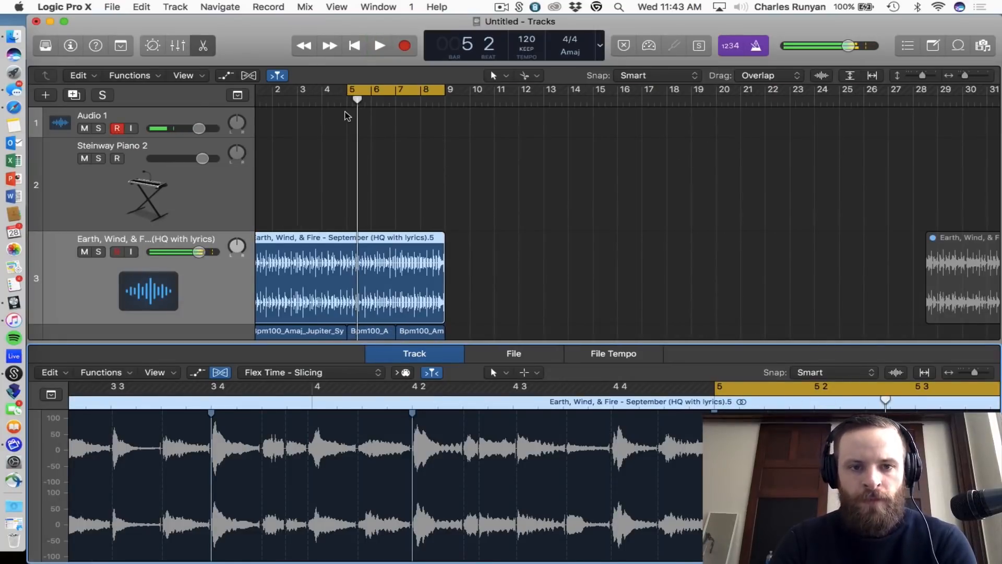
key(c)
scroll(436, 92, left, 3)
click(454, 93)
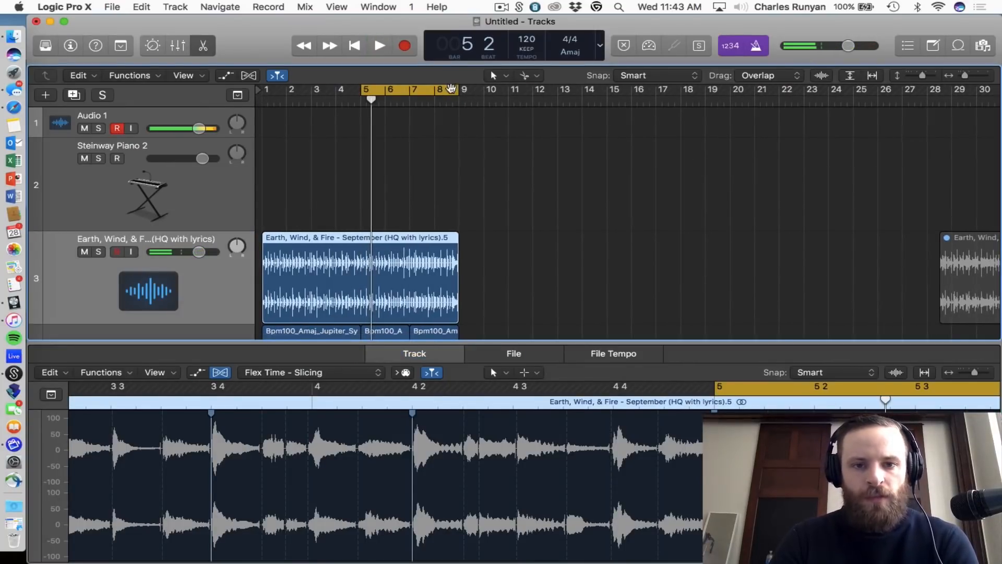
click(517, 6)
click(501, 6)
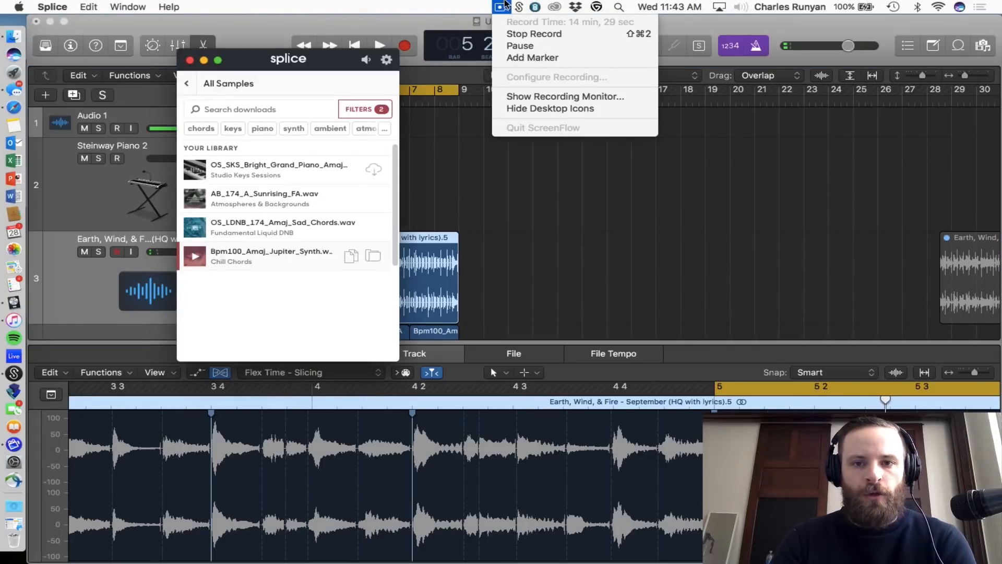
click(515, 31)
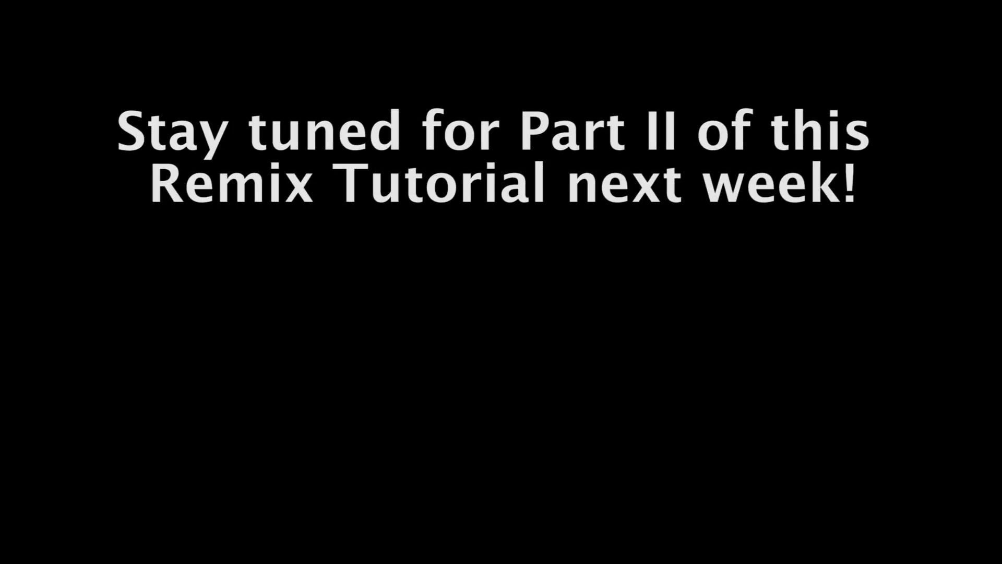